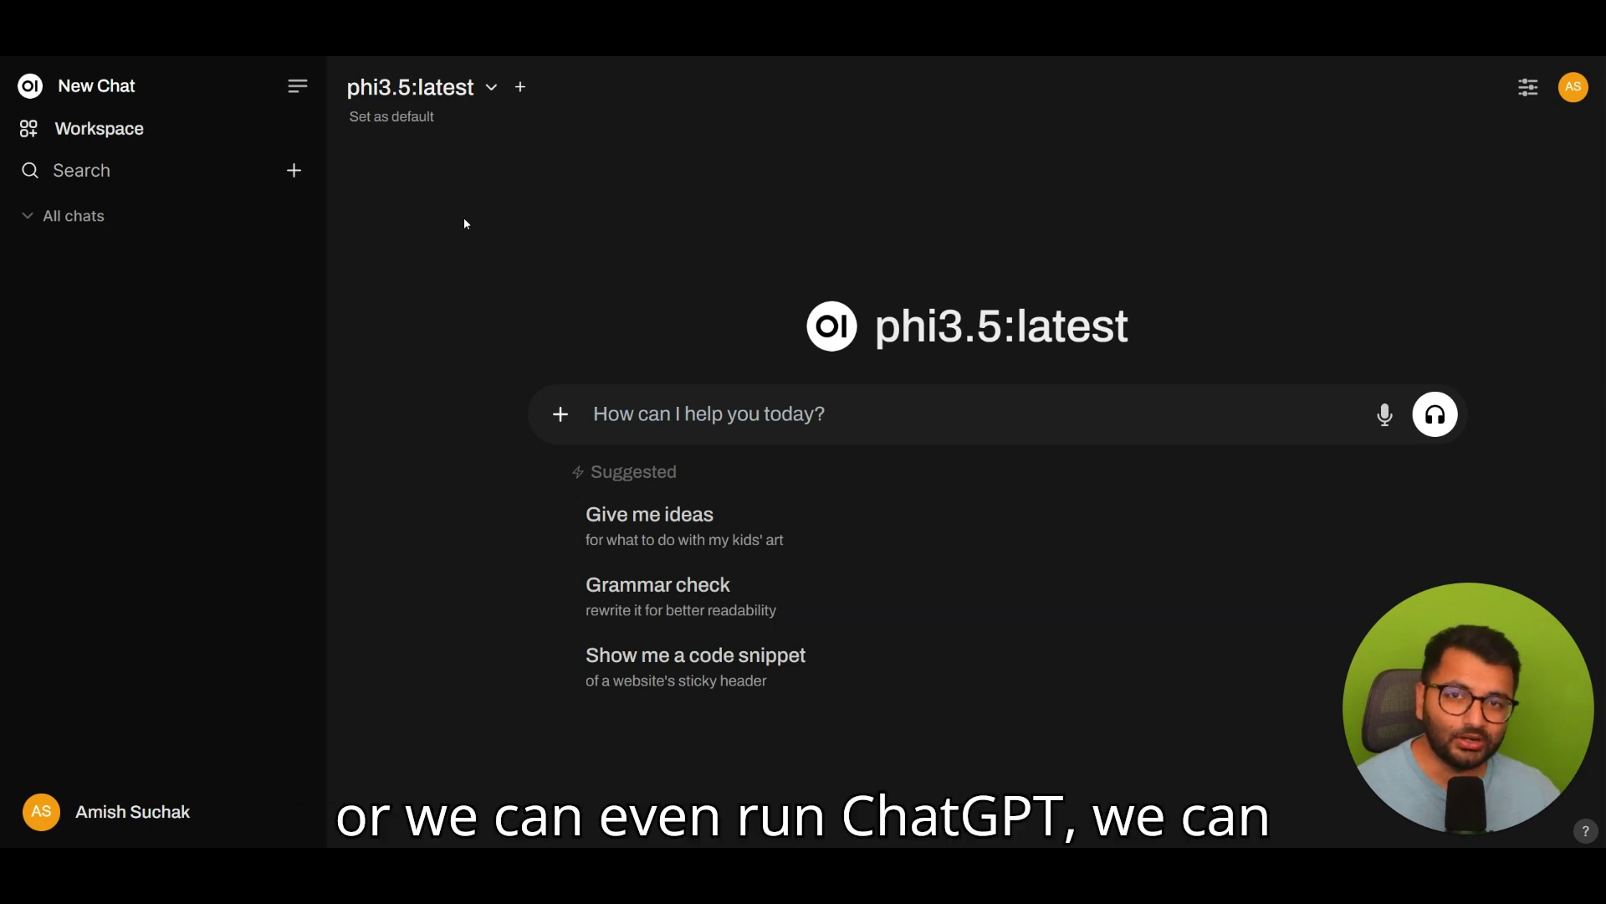
Select codegemma:latest and send the pasted puppy-adoption website request
left_click(459, 85)
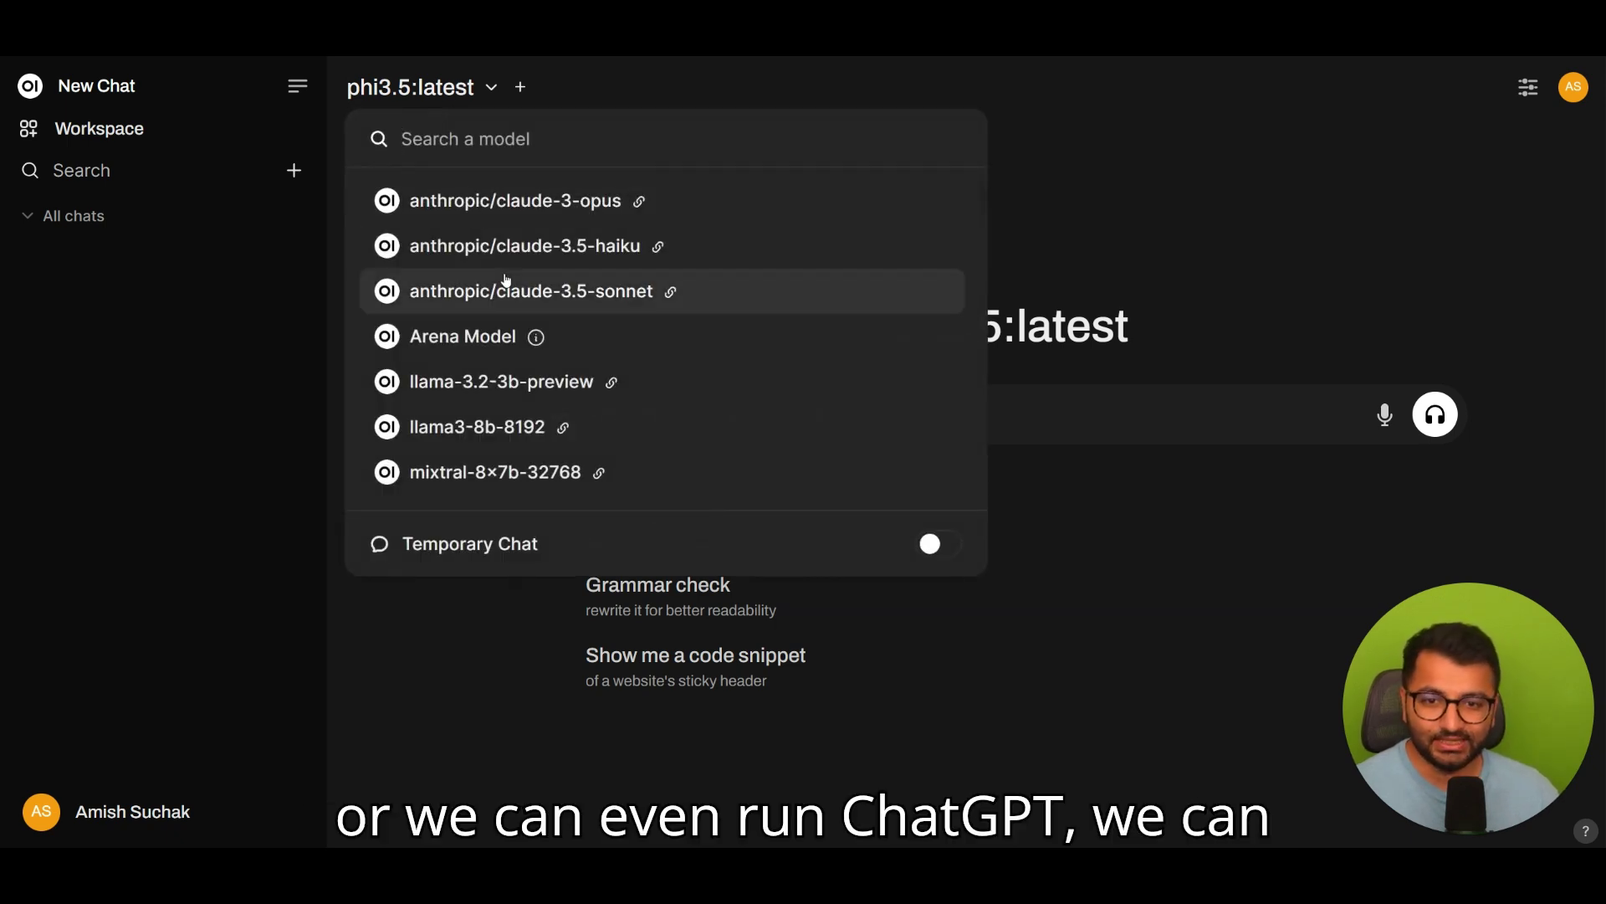
scroll(512, 266, "down", 2)
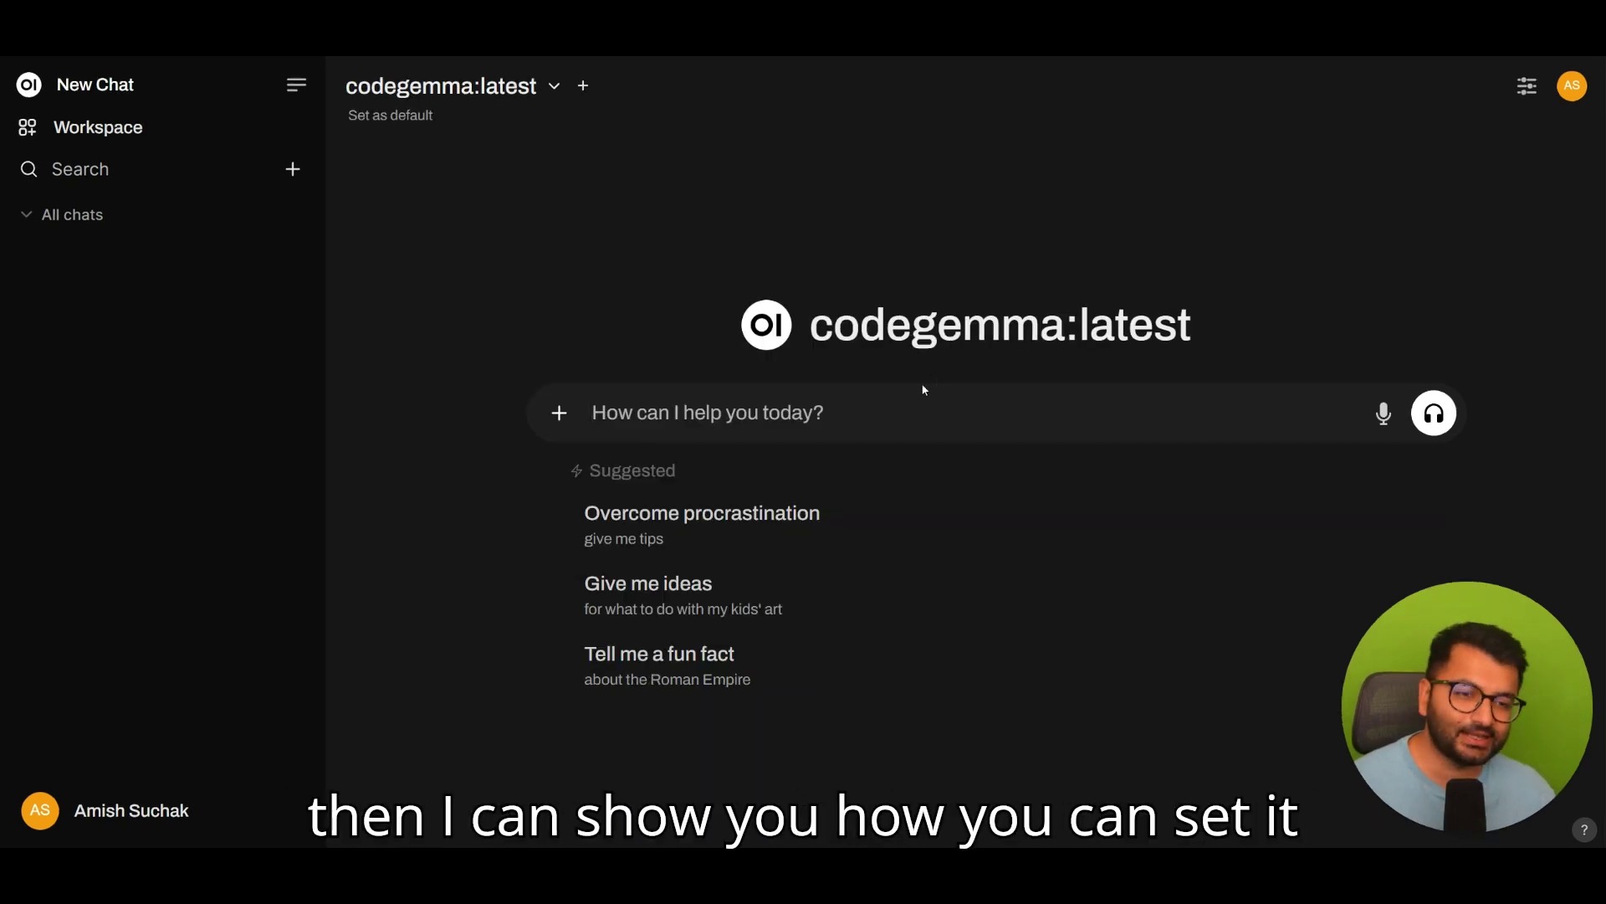
type("write me code to create a website about puppies adoption using html css javascript")
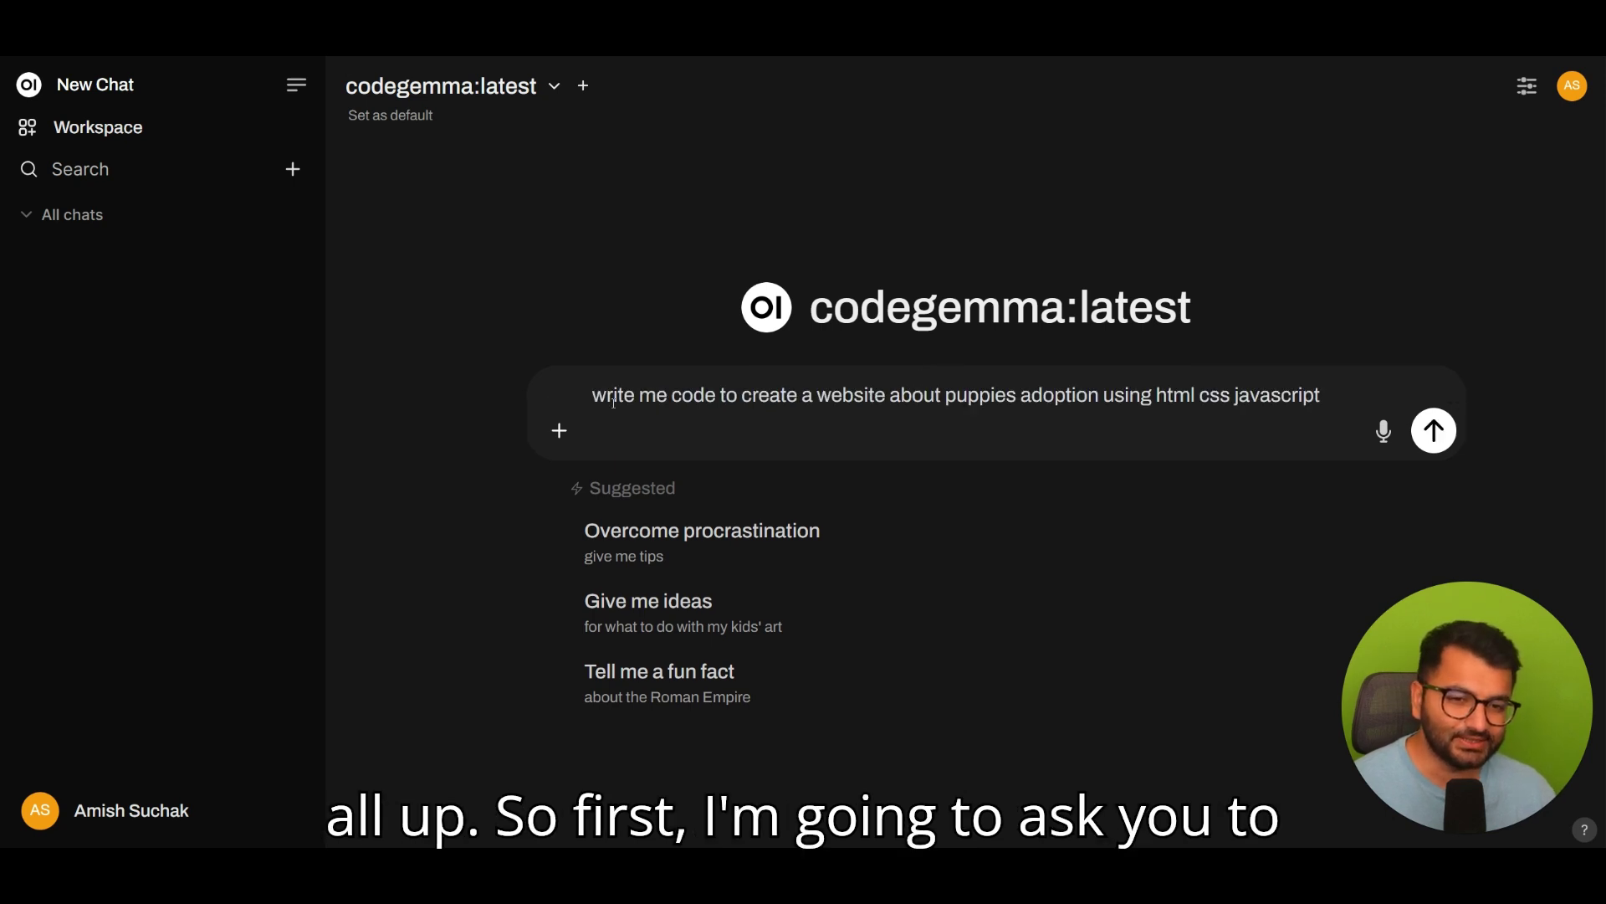
left_click_drag(892, 395, 1044, 395)
left_click(1044, 395)
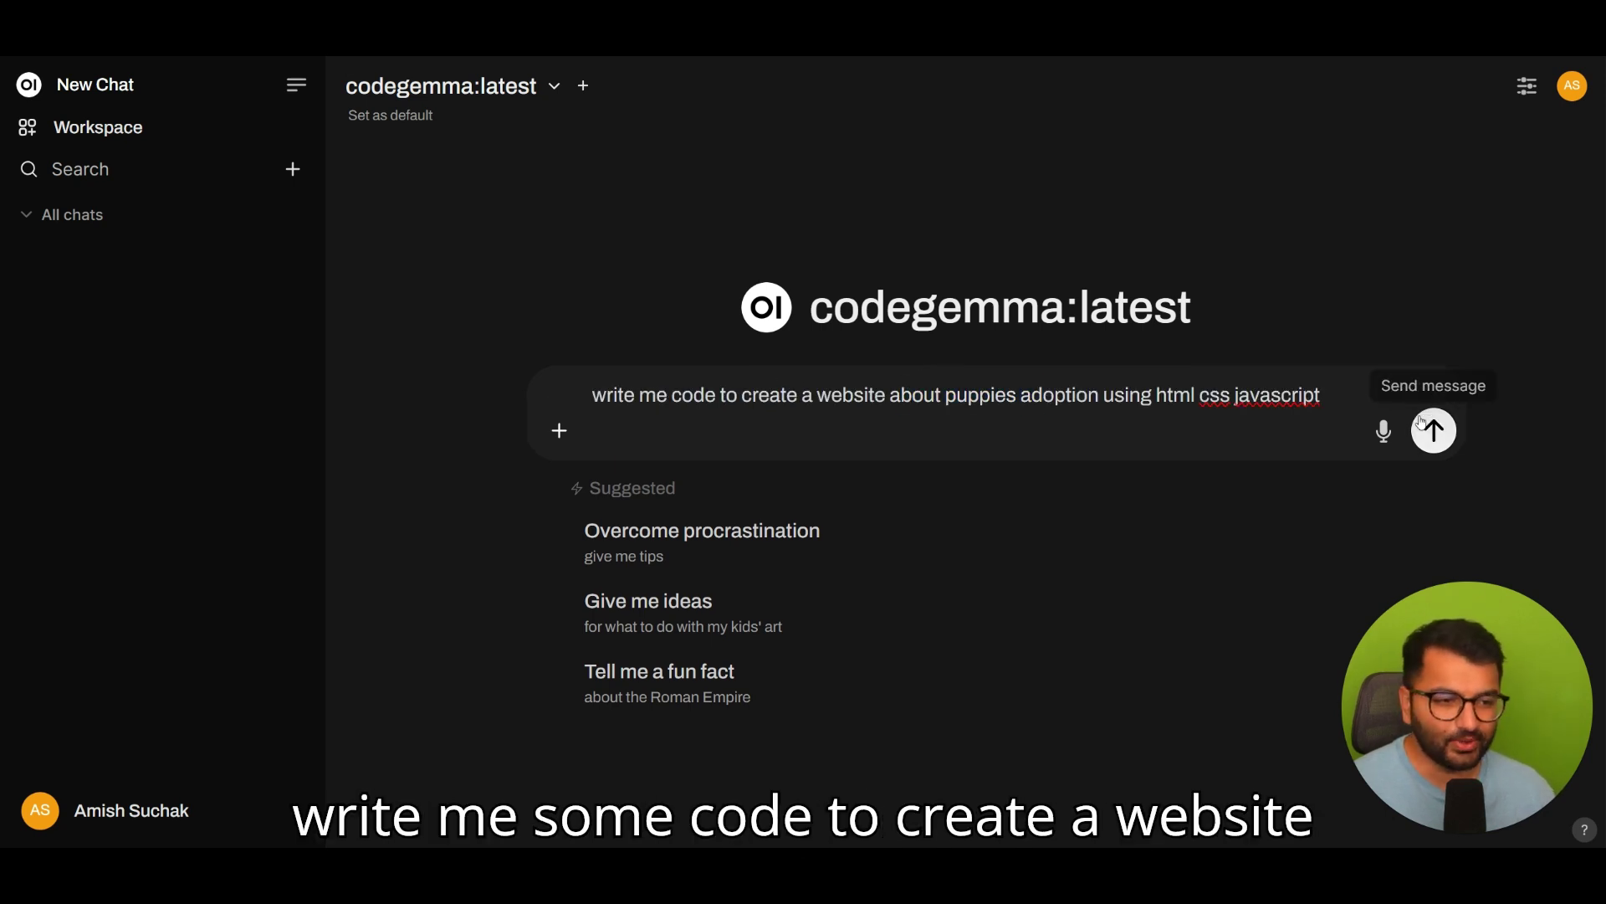
left_click(1434, 430)
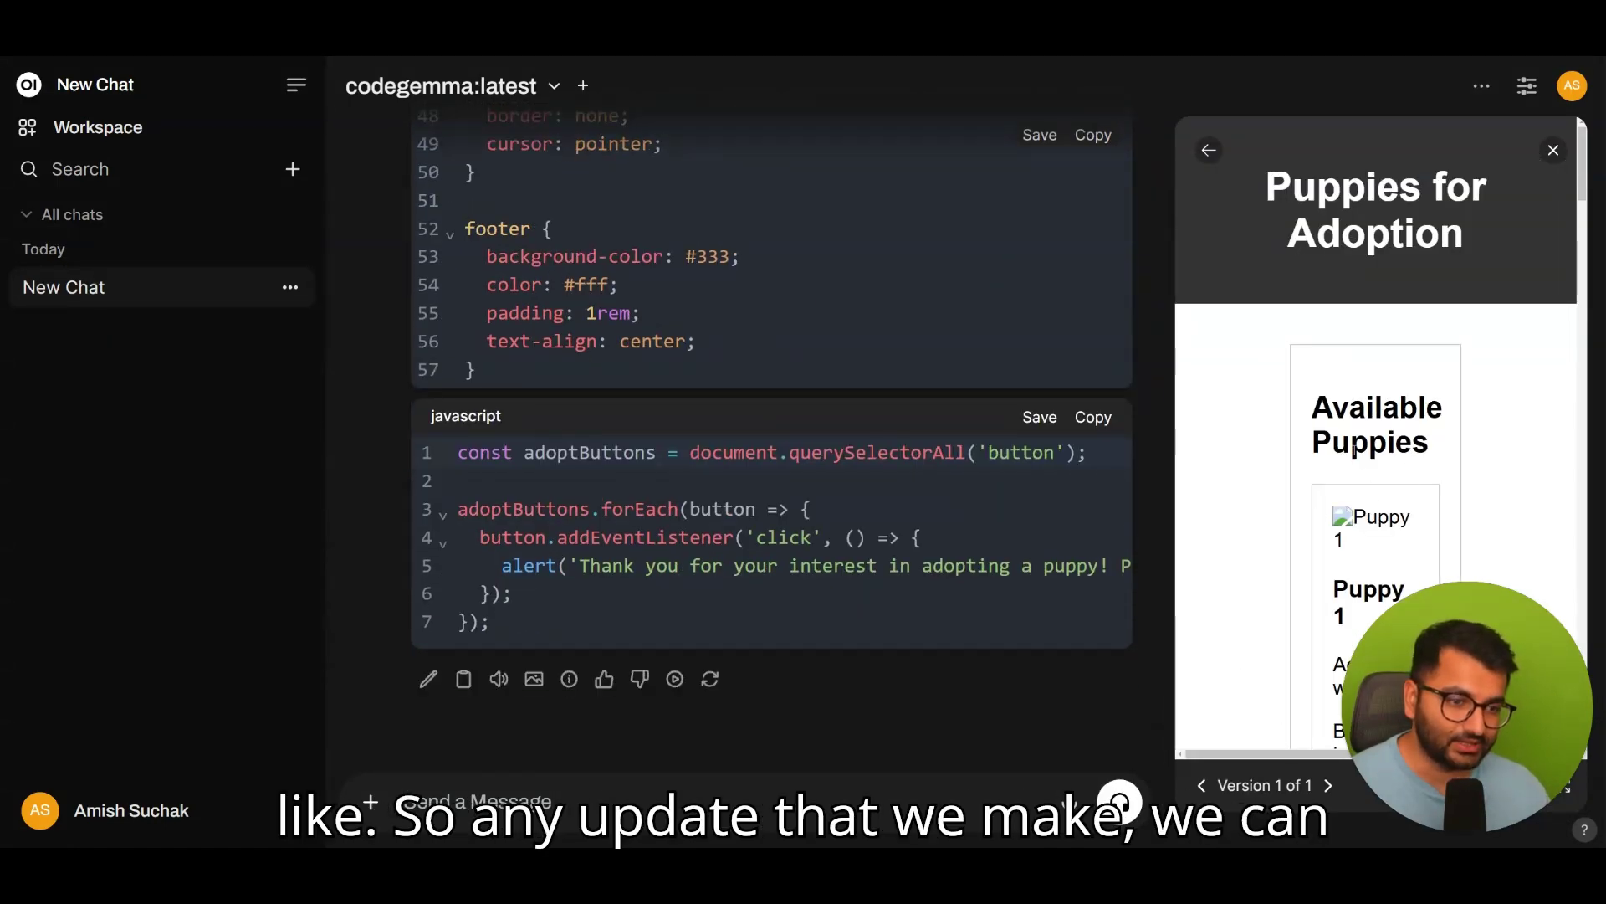
Review the generated website's live preview, close it, and start a new chat
scroll(1410, 518, "down", 15)
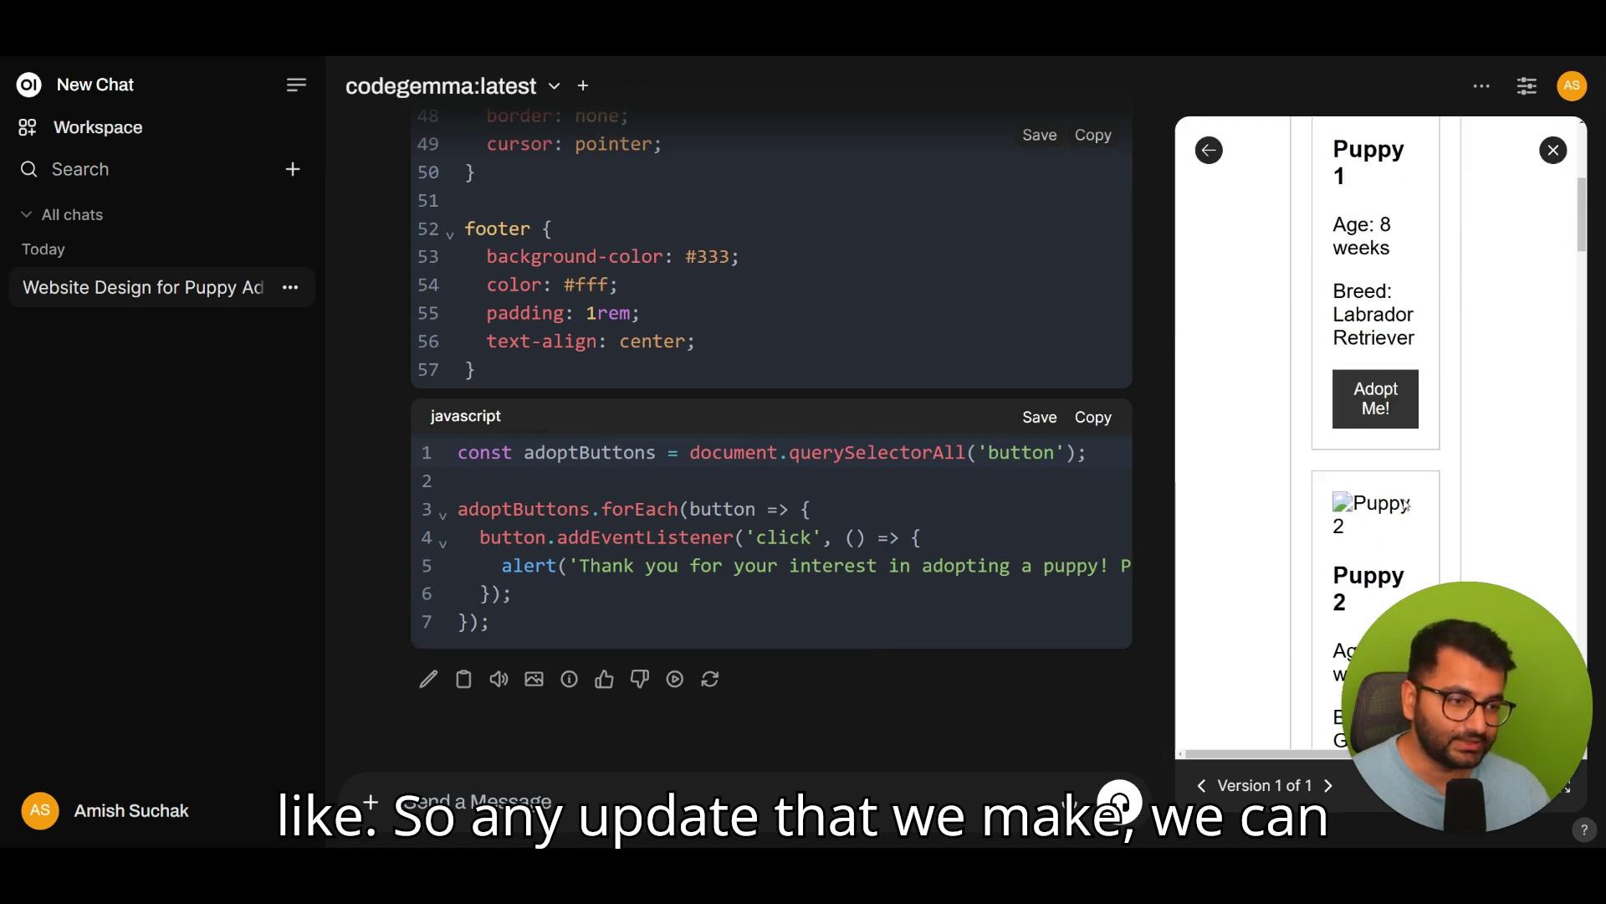
scroll(1403, 494, "down", 8)
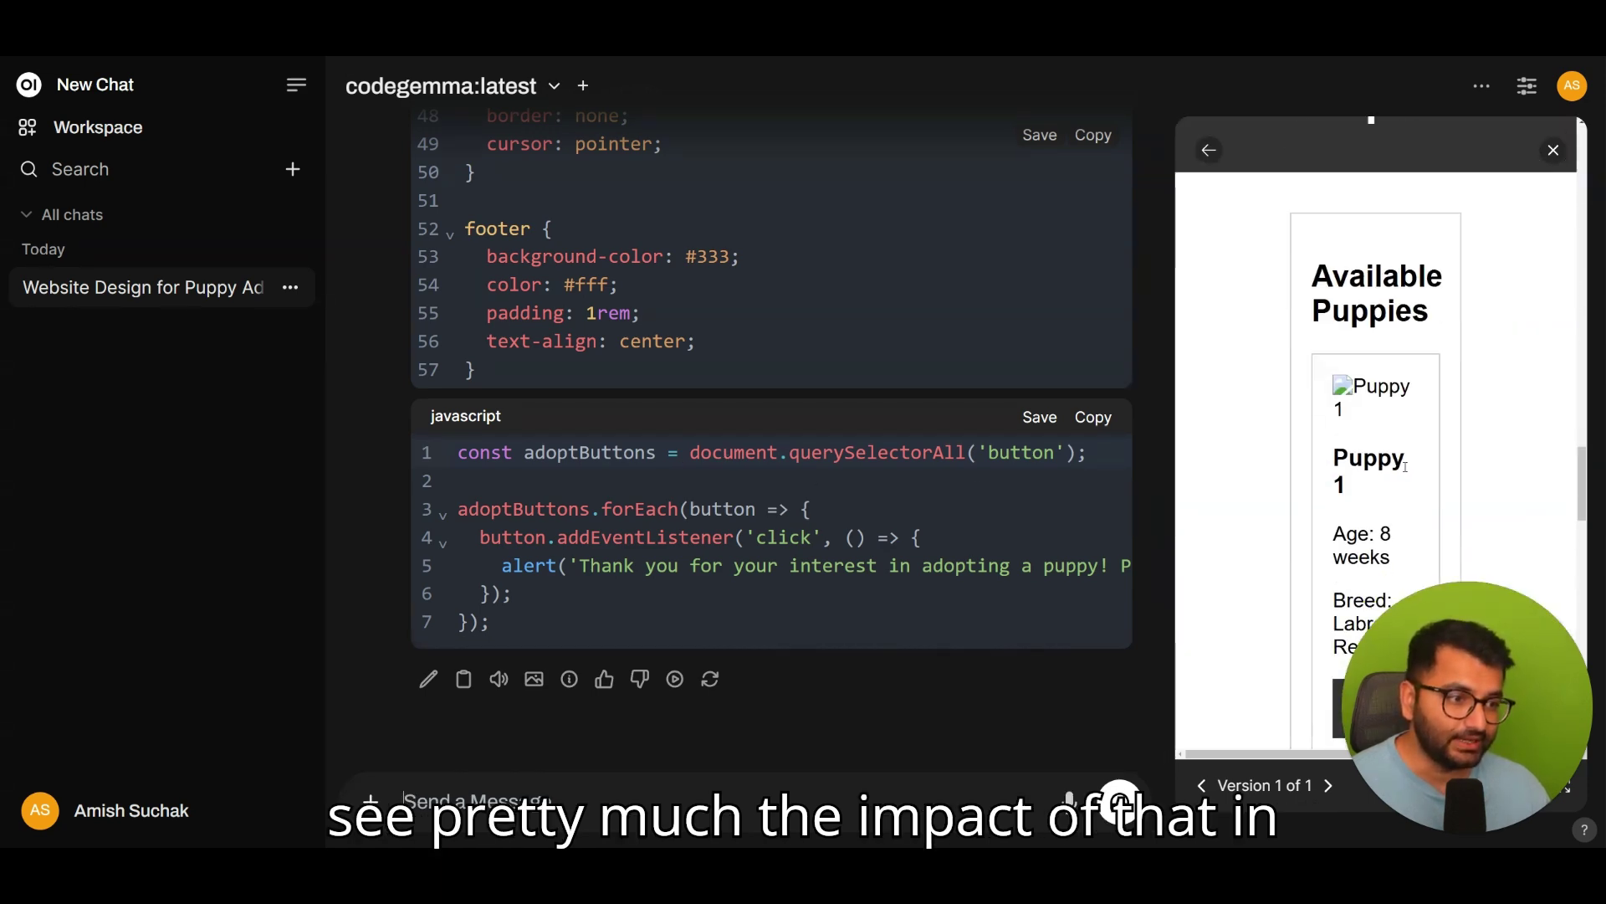
left_click(1553, 150)
left_click(195, 90)
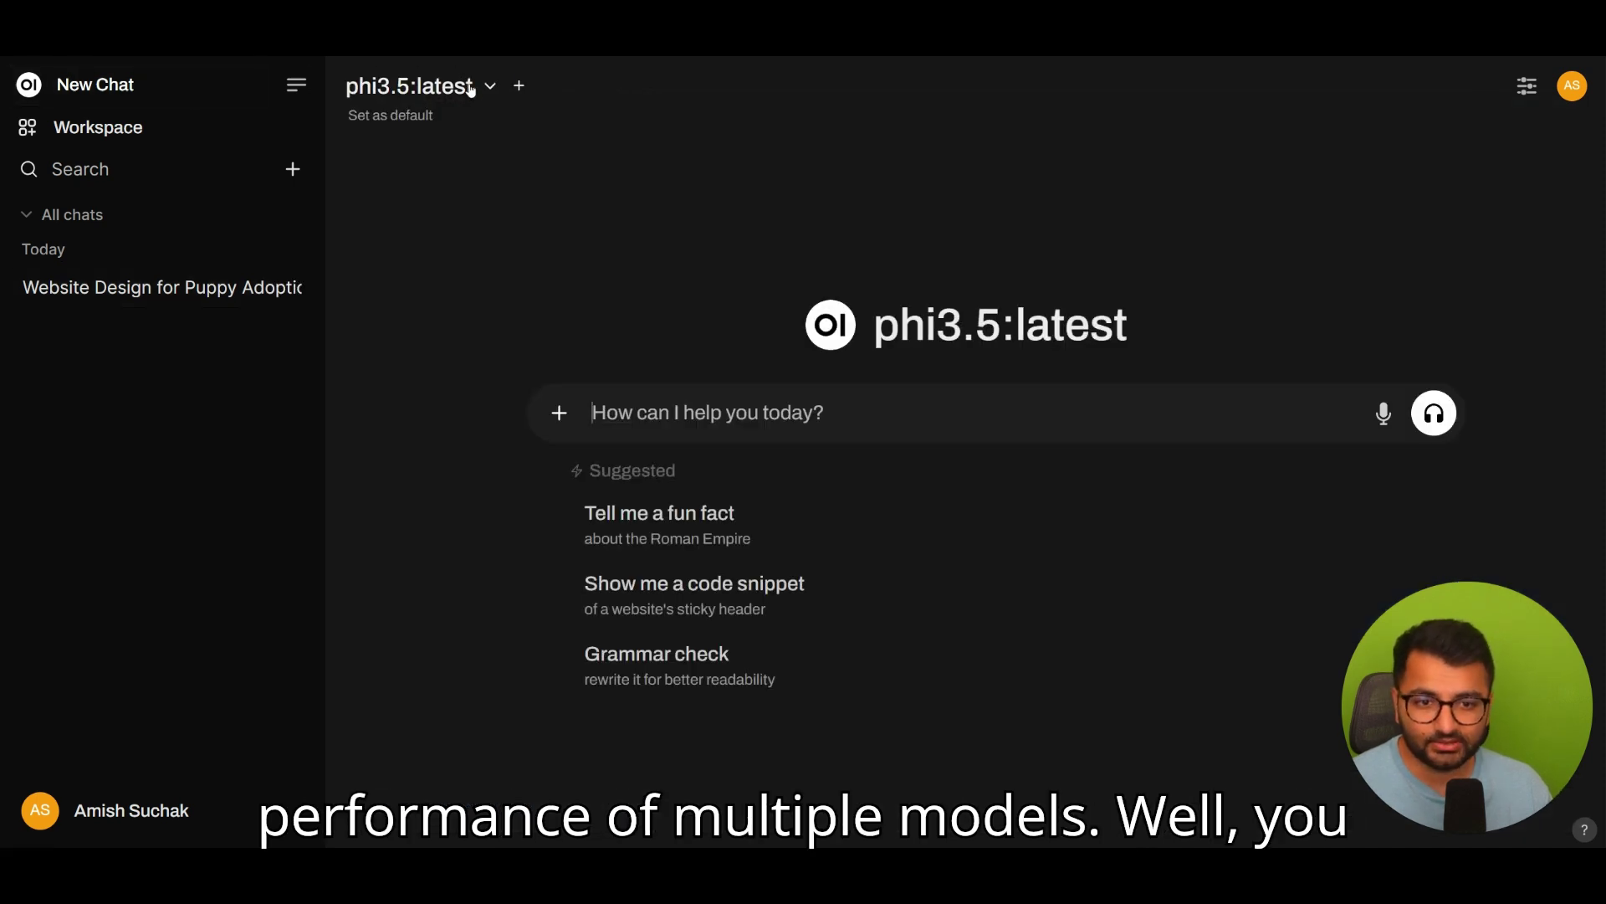
Set up claude-3.5-sonnet and chatgpt-4o-latest side by side for comparison
left_click(470, 90)
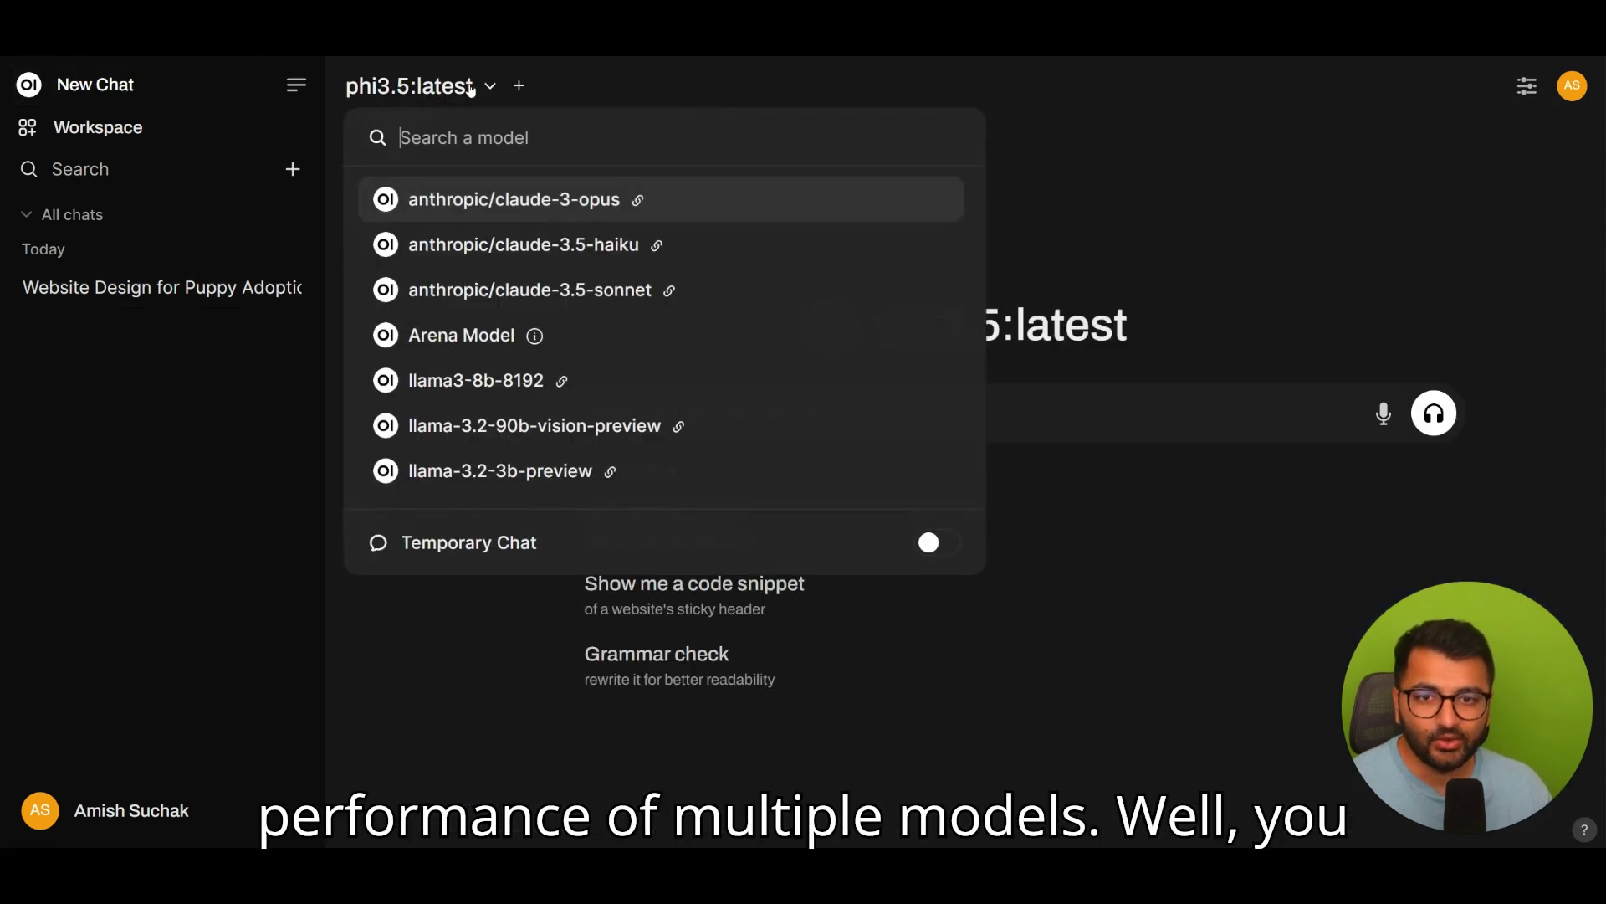
left_click(565, 293)
left_click(682, 87)
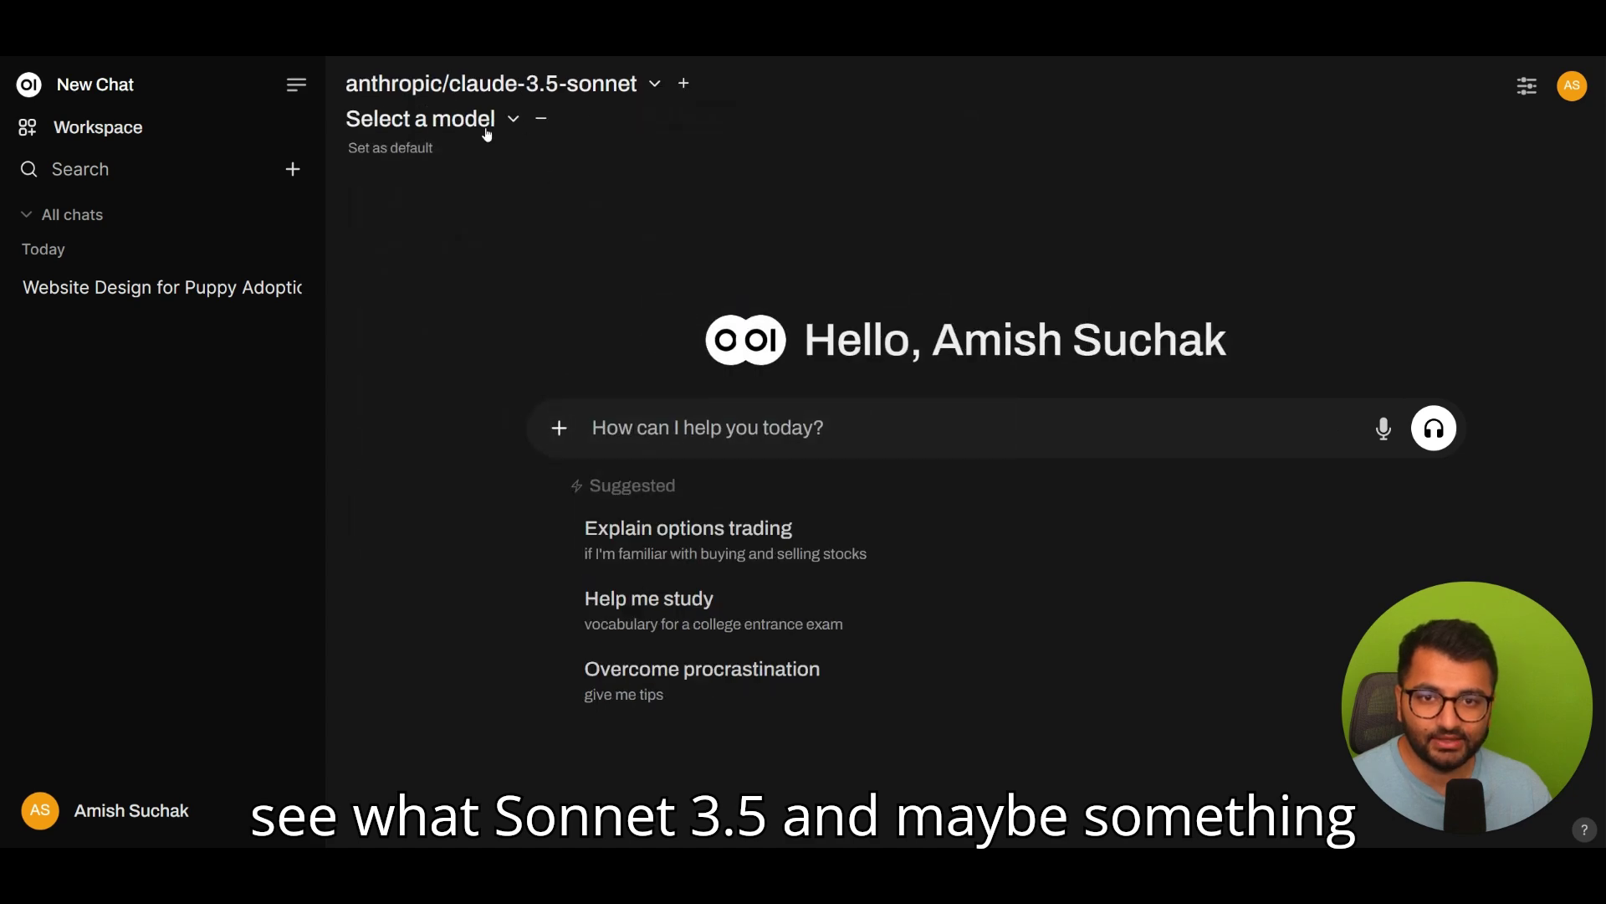
left_click(466, 125)
type("cha")
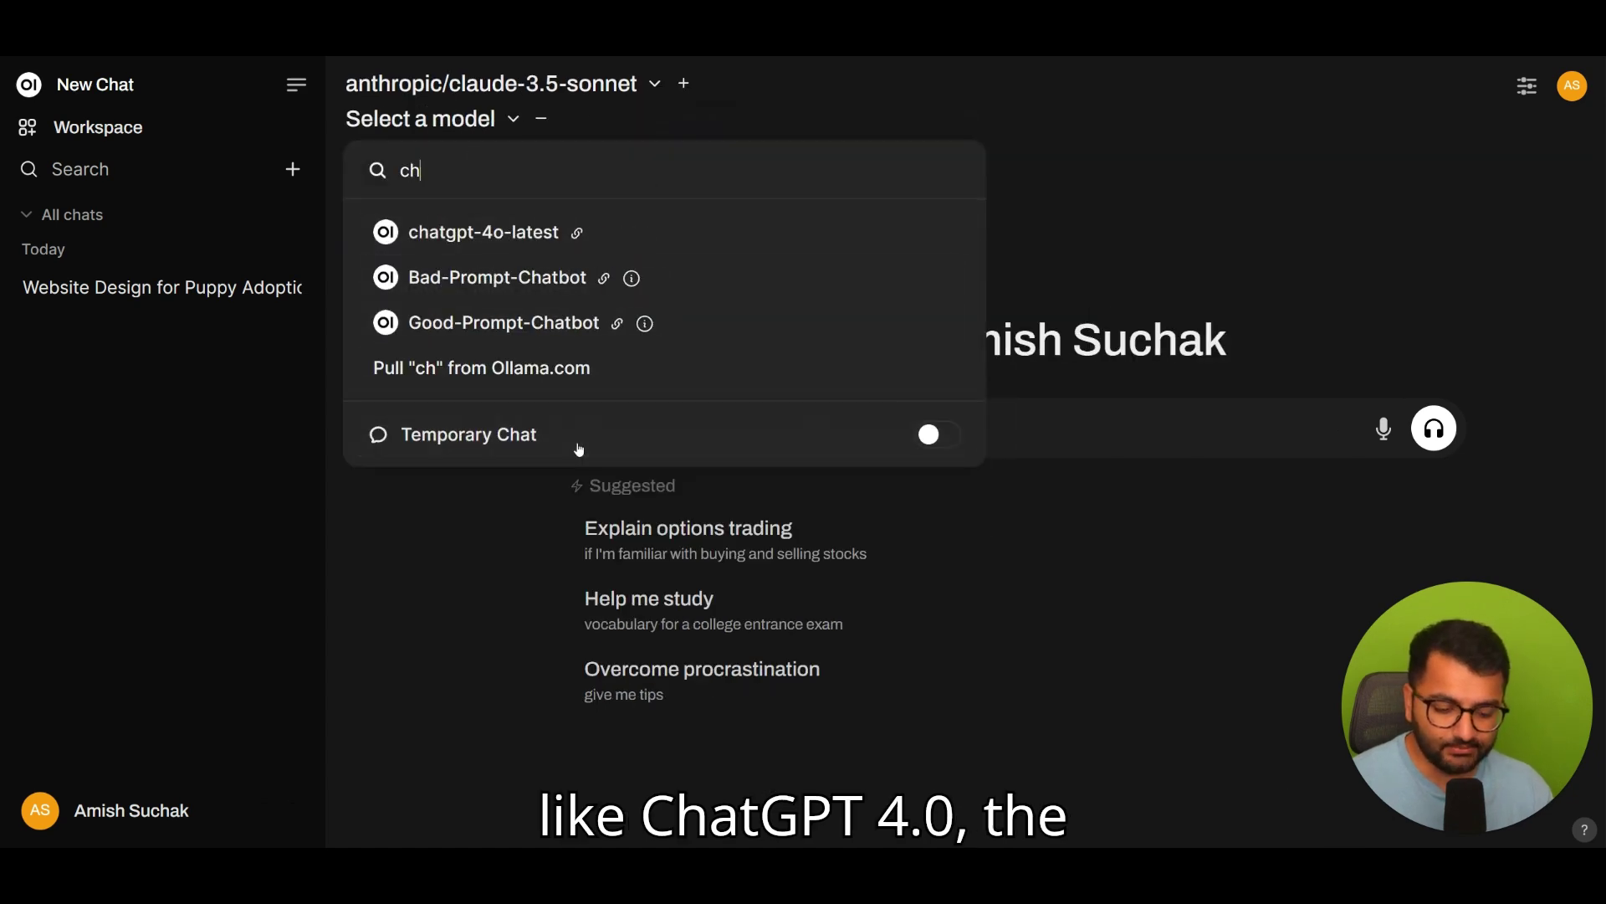
left_click(525, 229)
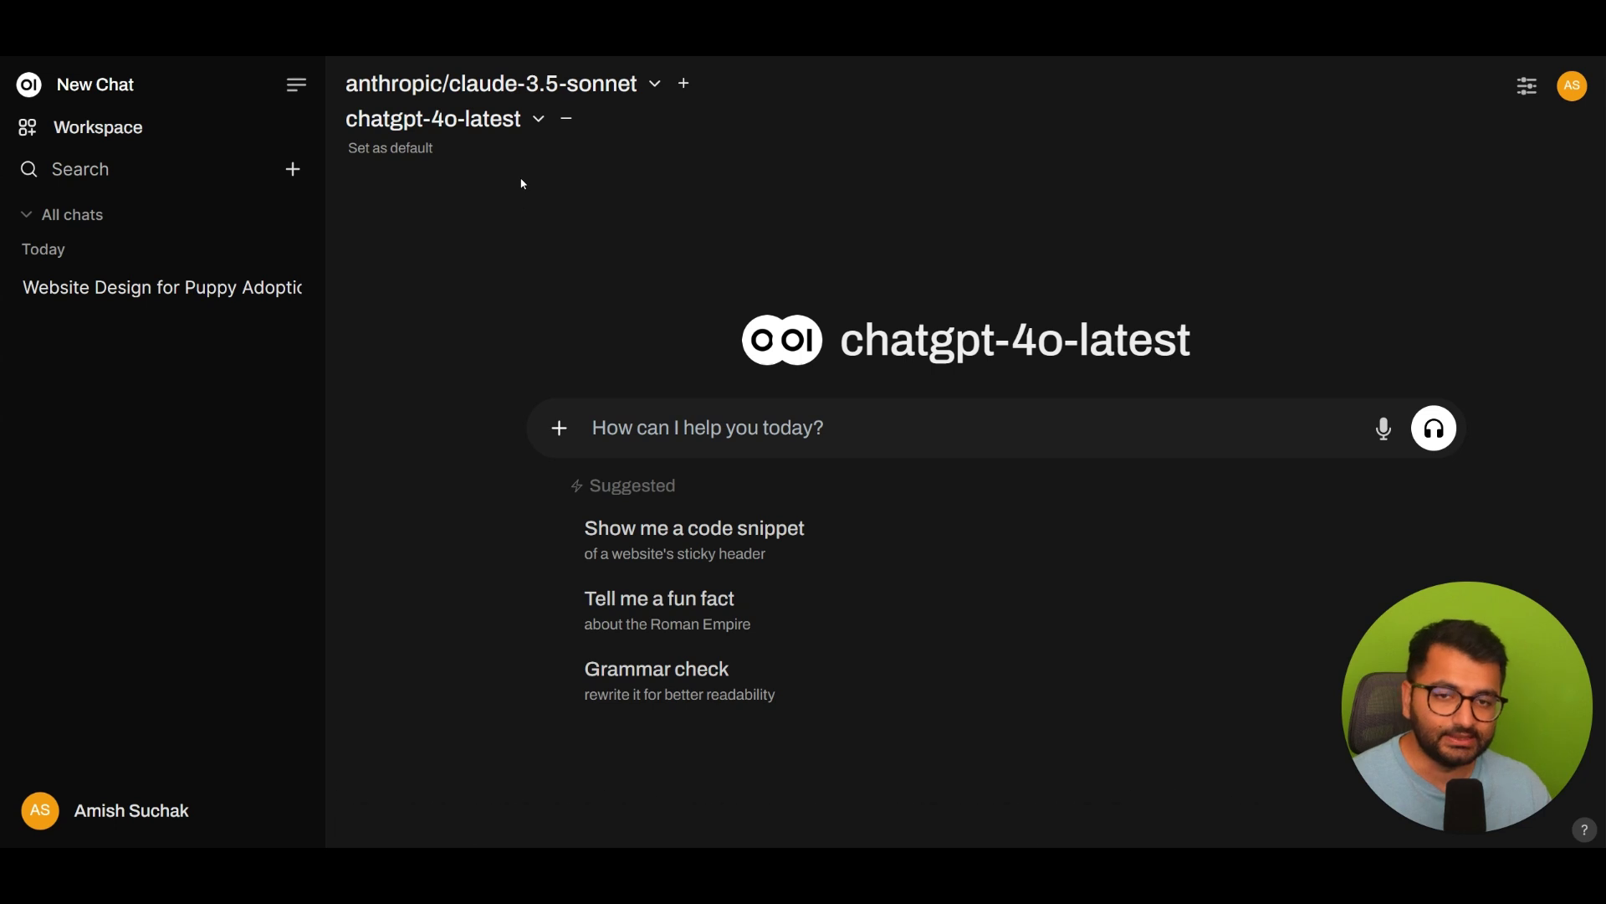
Send the Roman Empire fun-fact suggestion to both models and review the replies
left_click(737, 610)
left_click(1434, 428)
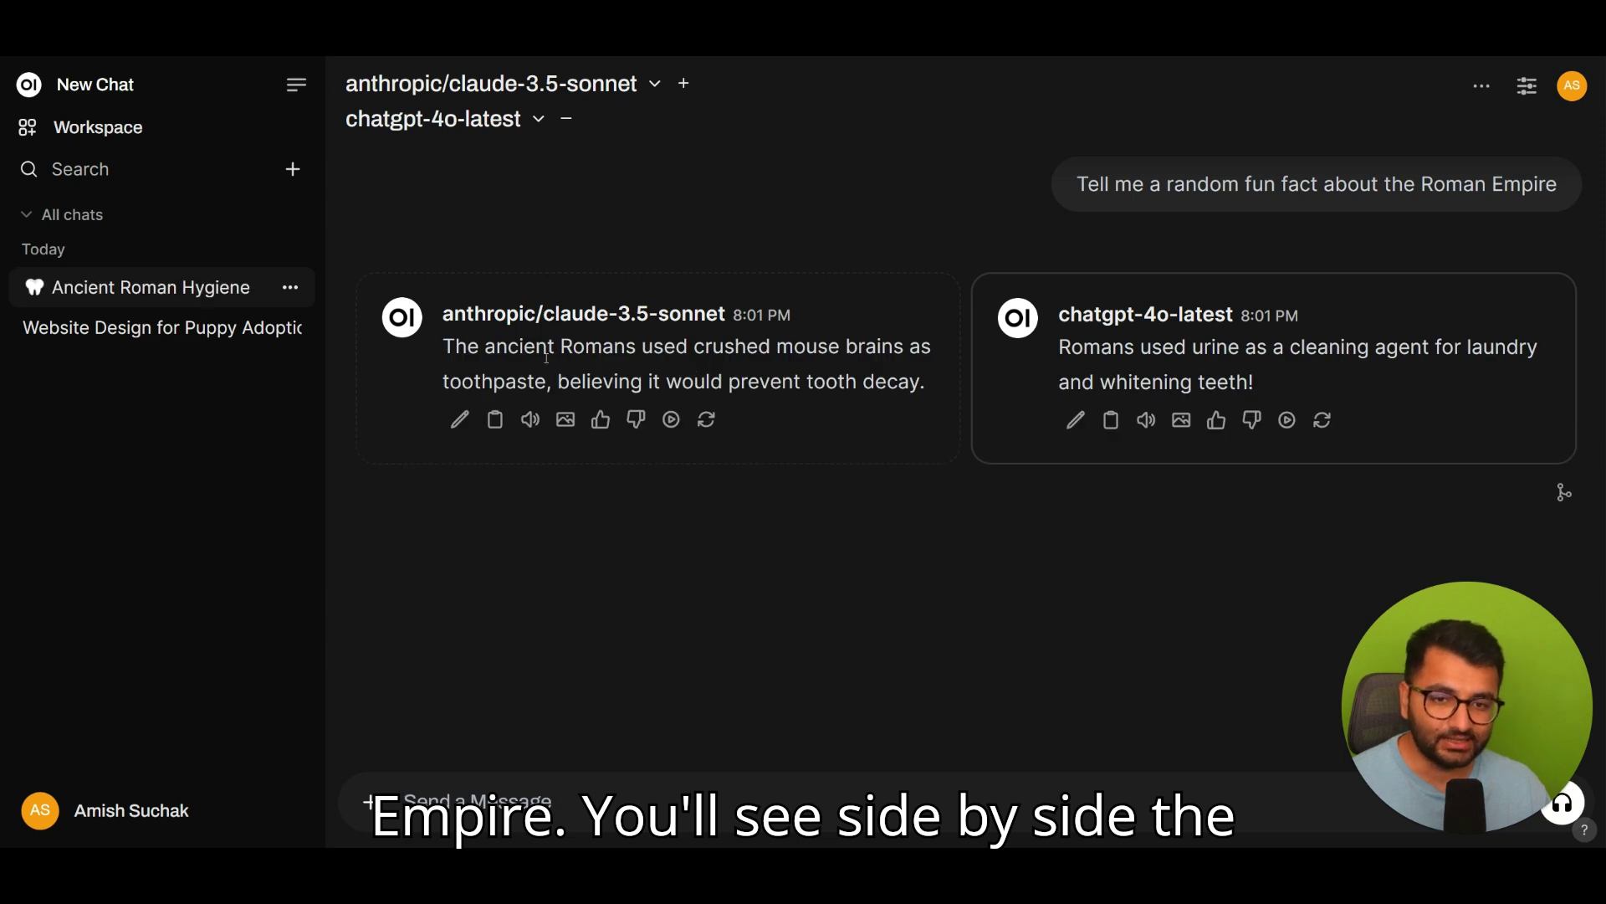
left_click_drag(1118, 348, 1290, 377)
left_click(1290, 376)
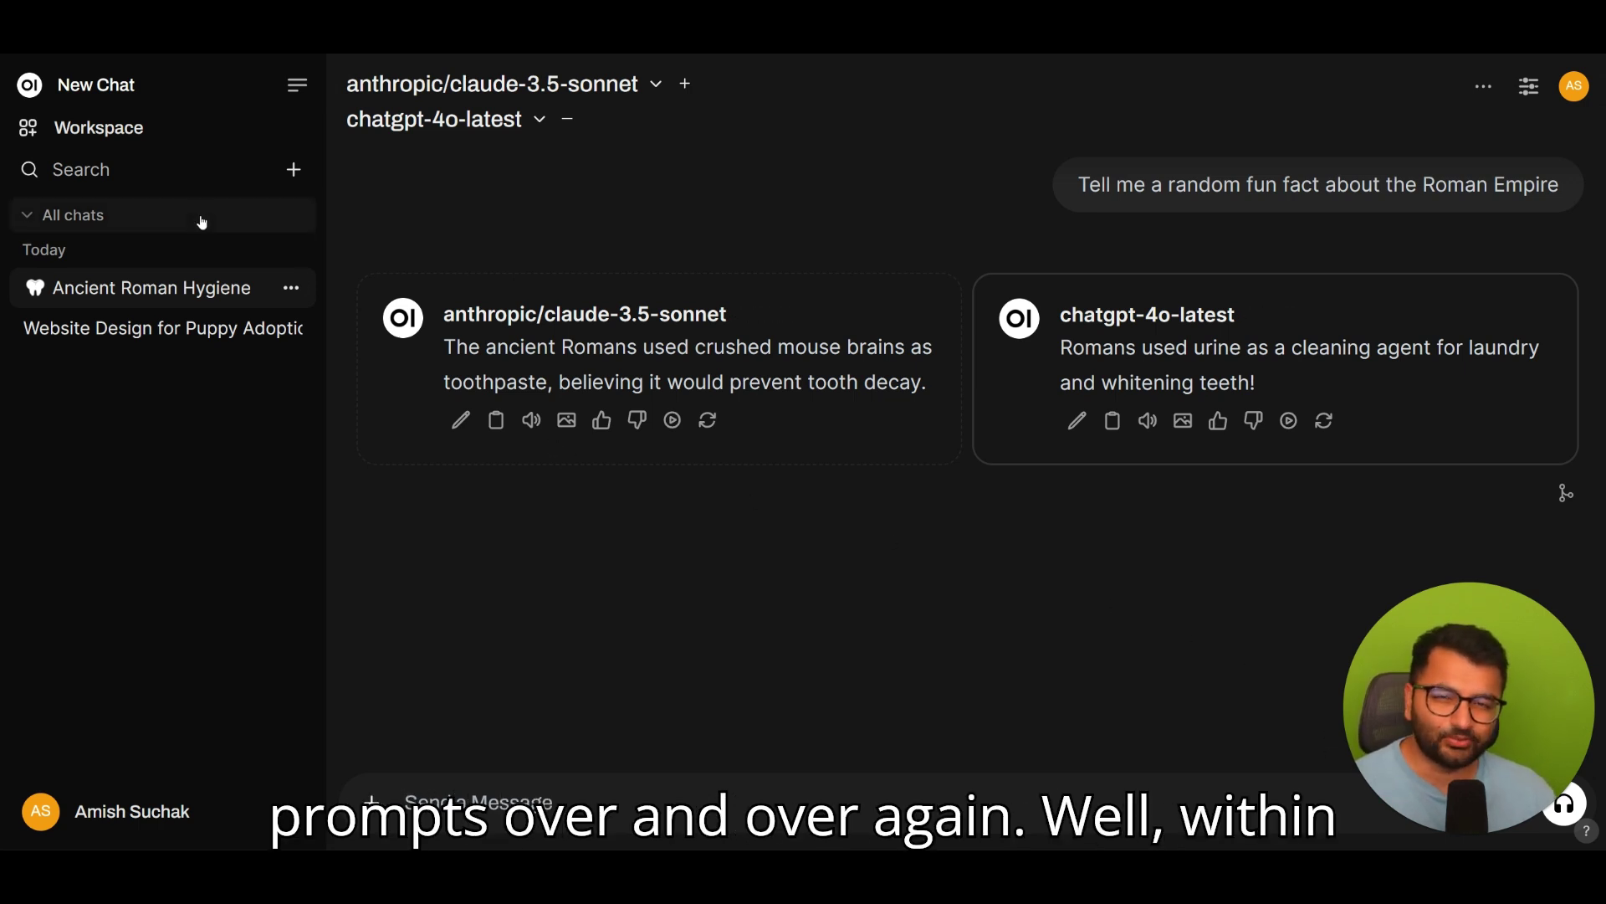
left_click(136, 132)
Start a new workspace prompt titled 'email-template'
left_click(606, 93)
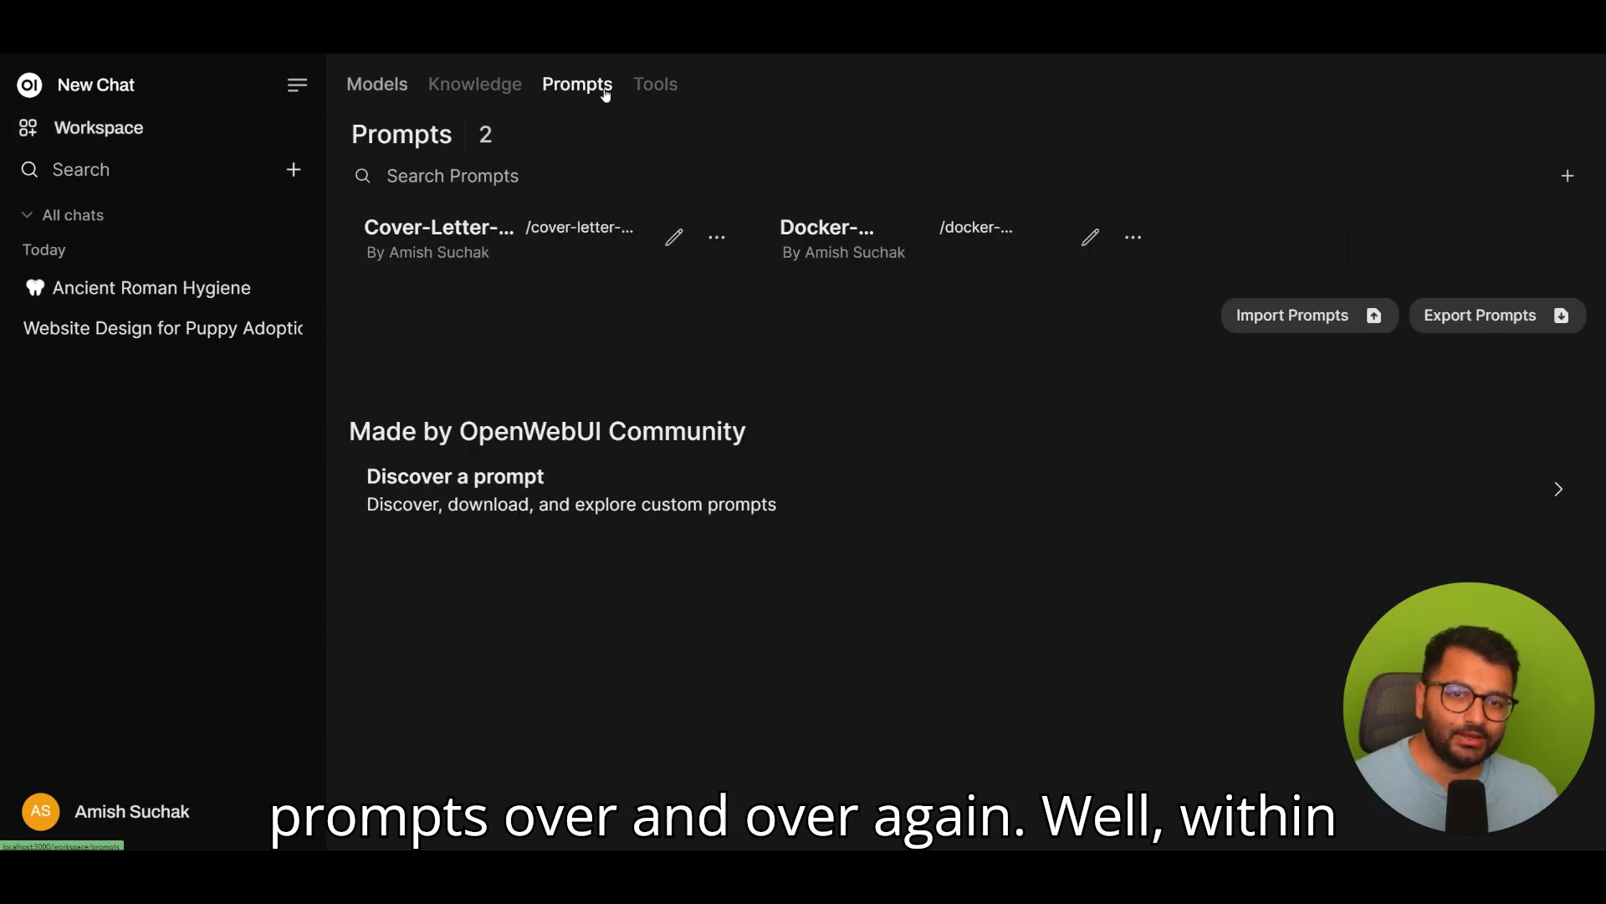
left_click(1569, 174)
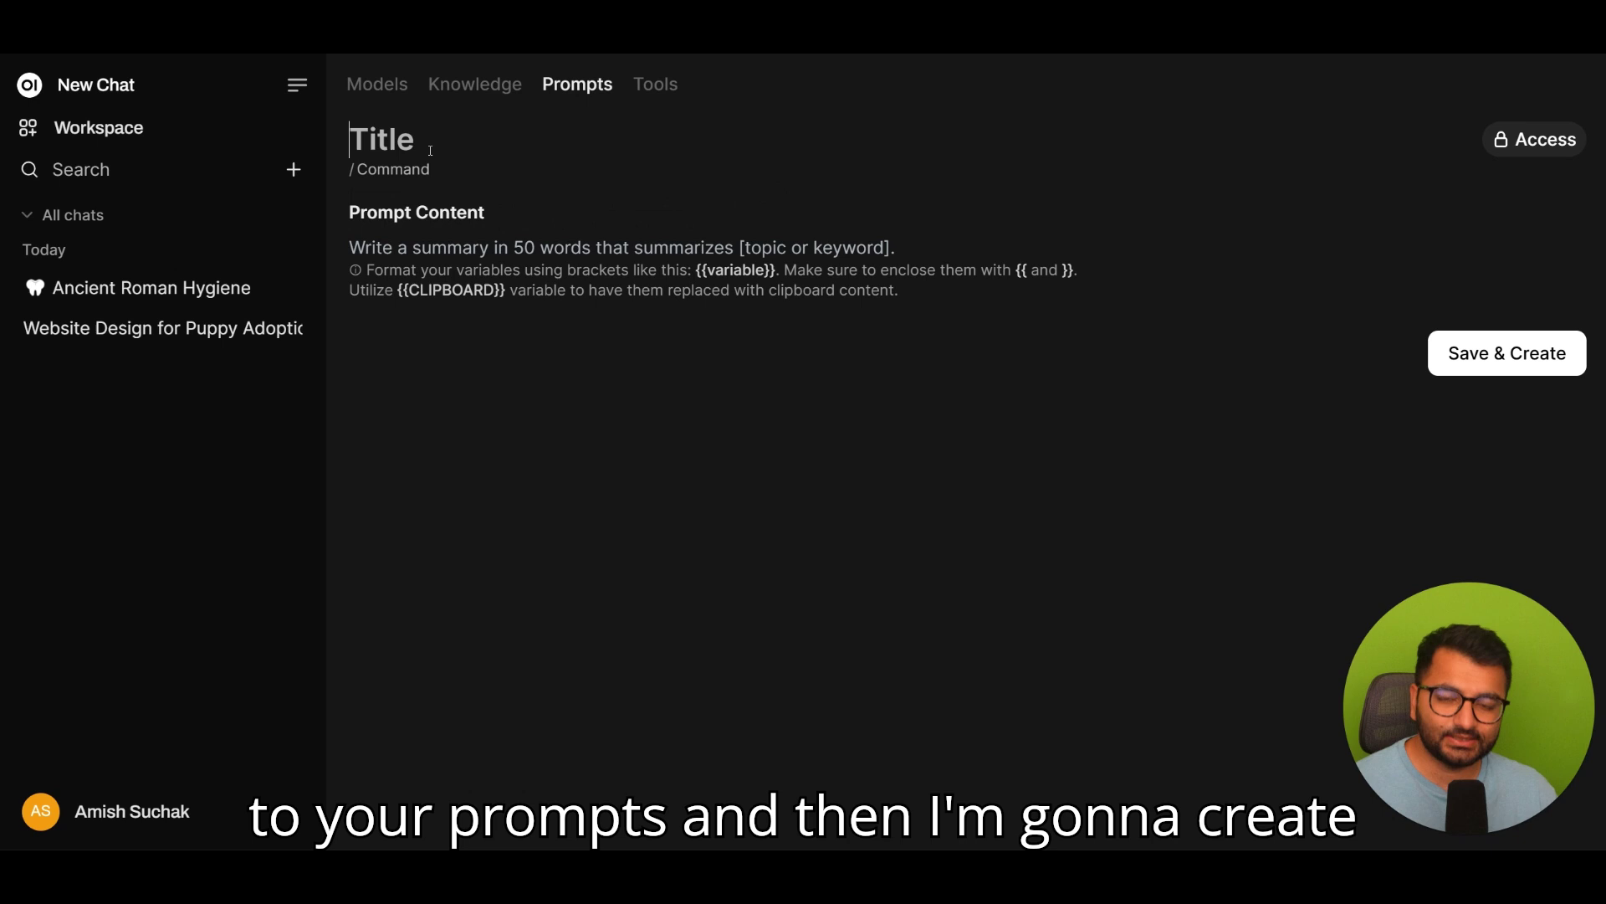
type("email tem")
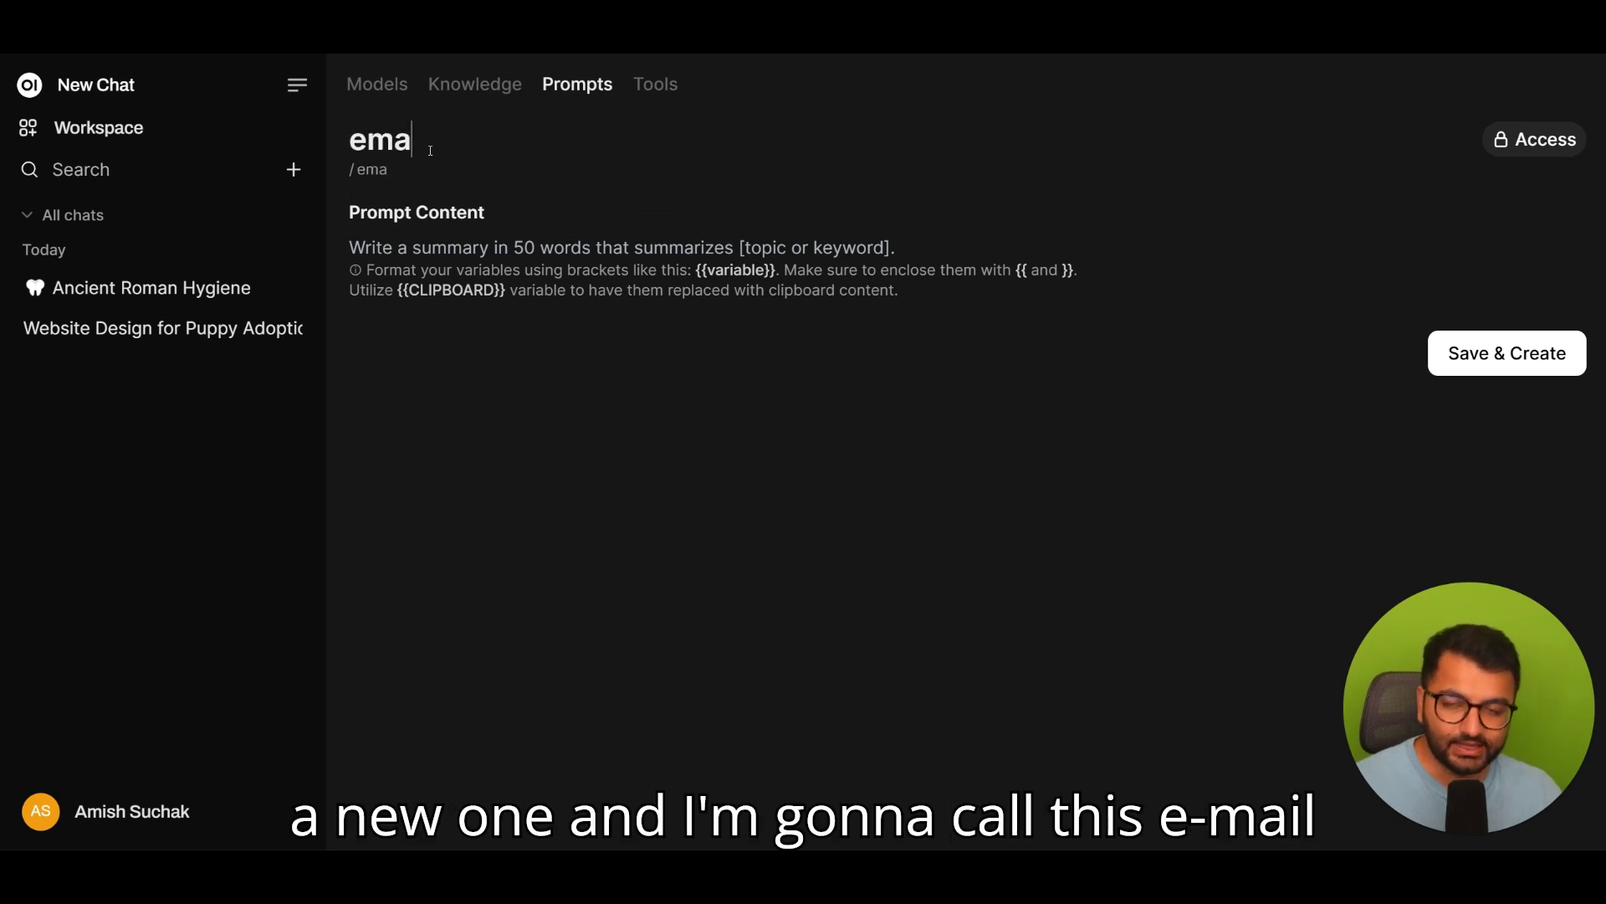
key("BackSpace")
key("BackSpace")
key("BackSpace")
type("templa")
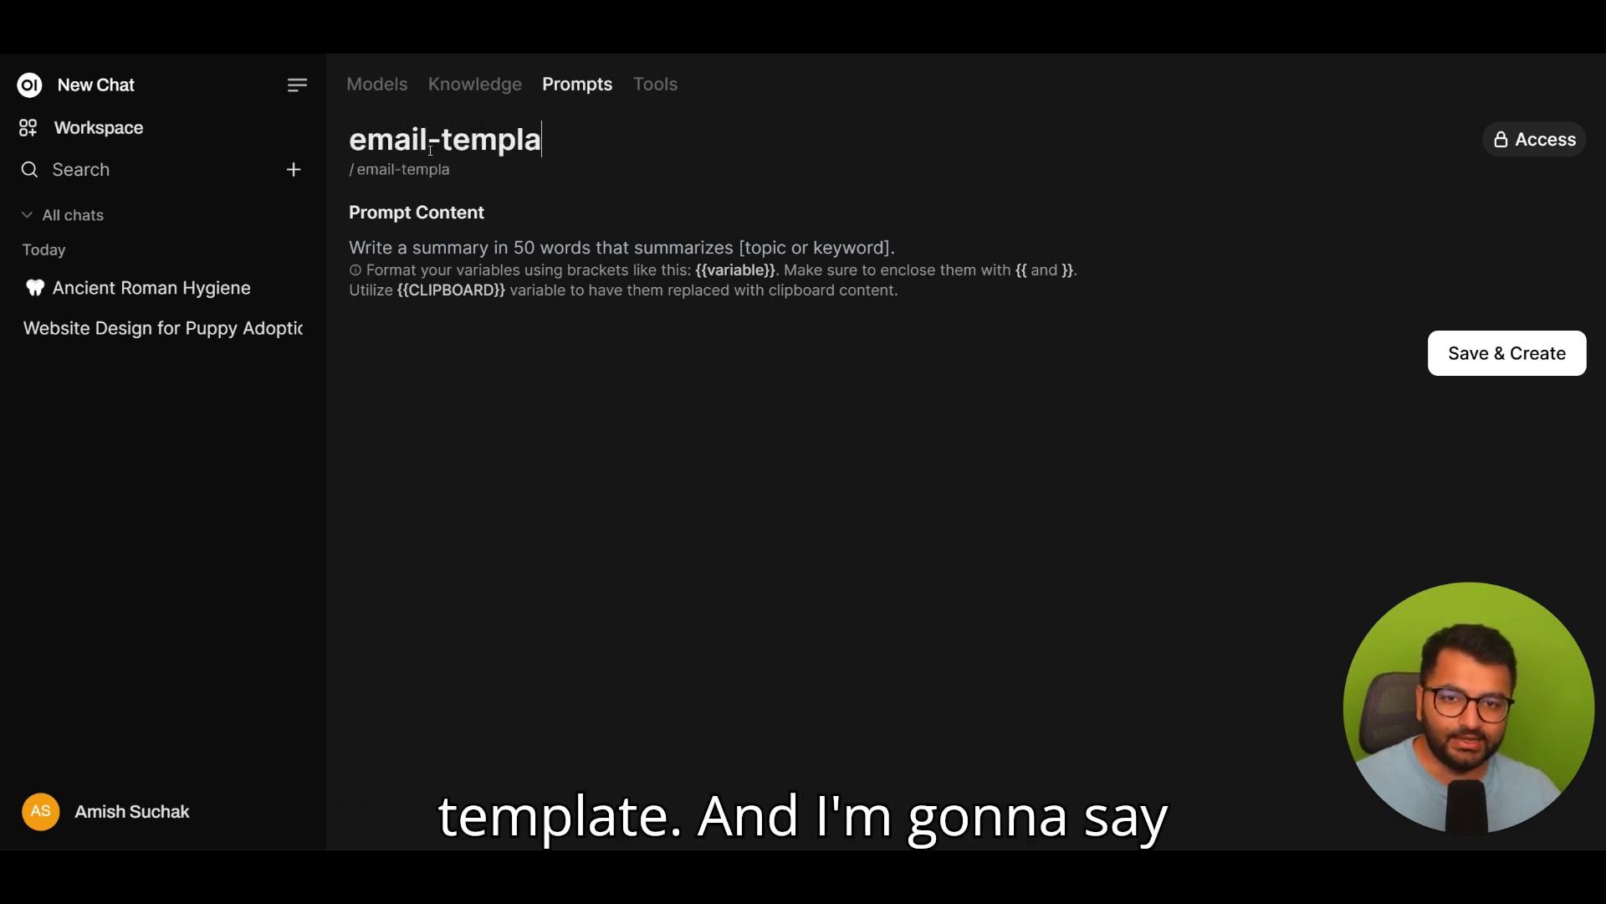
type("te")
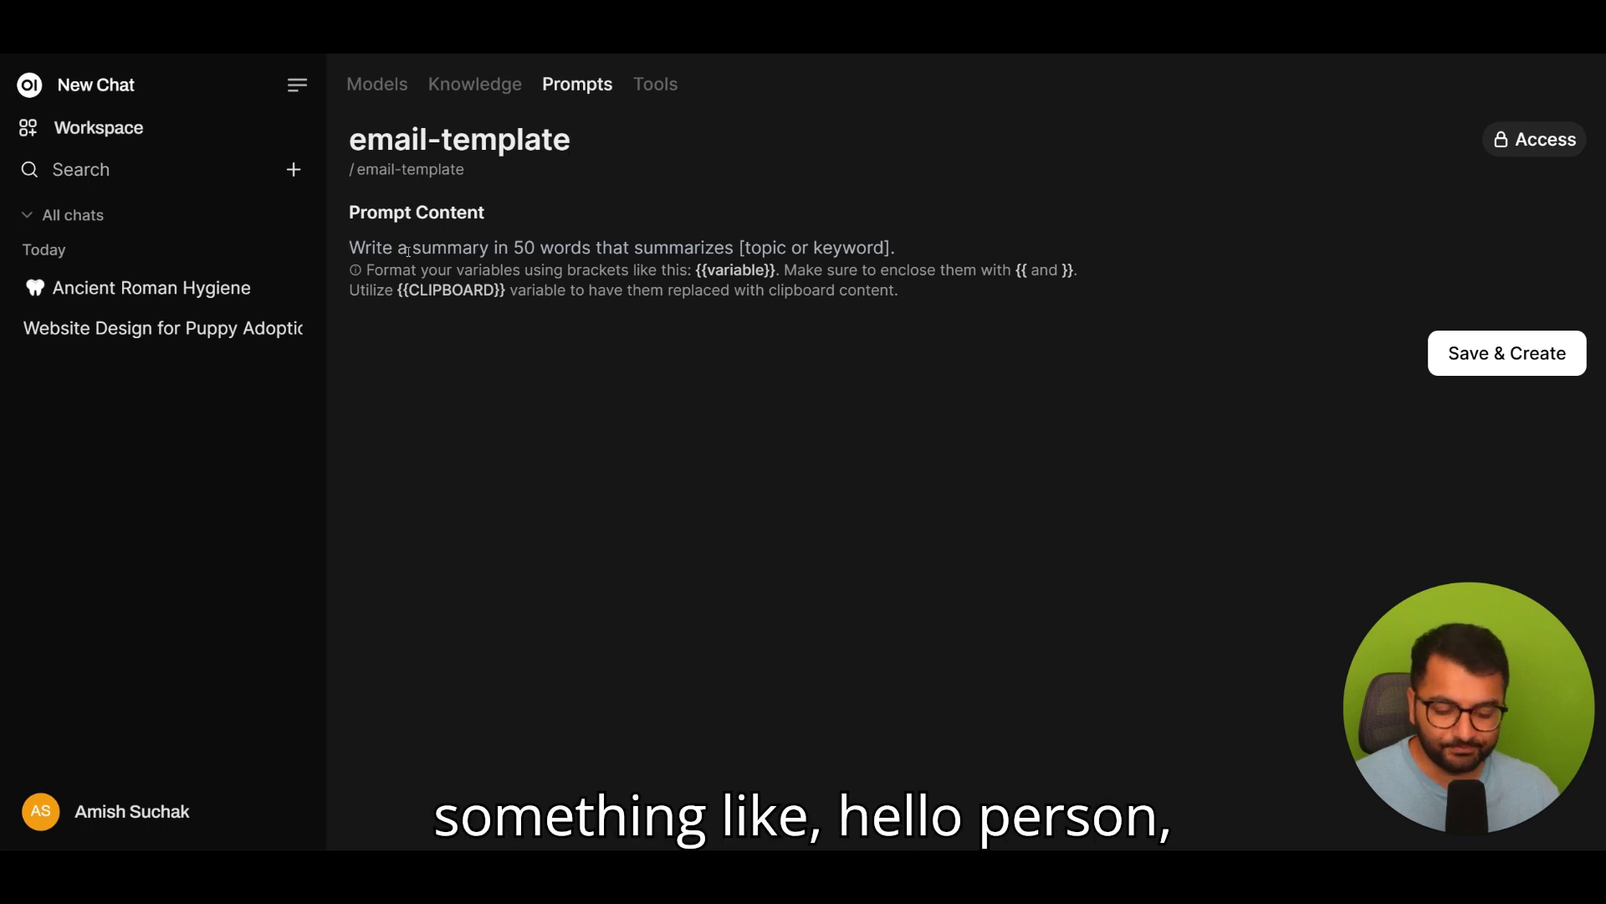
Write the content 'hello {{person}}, Hope you are well.' and save the prompt
left_click(408, 251)
type("hello {{person")
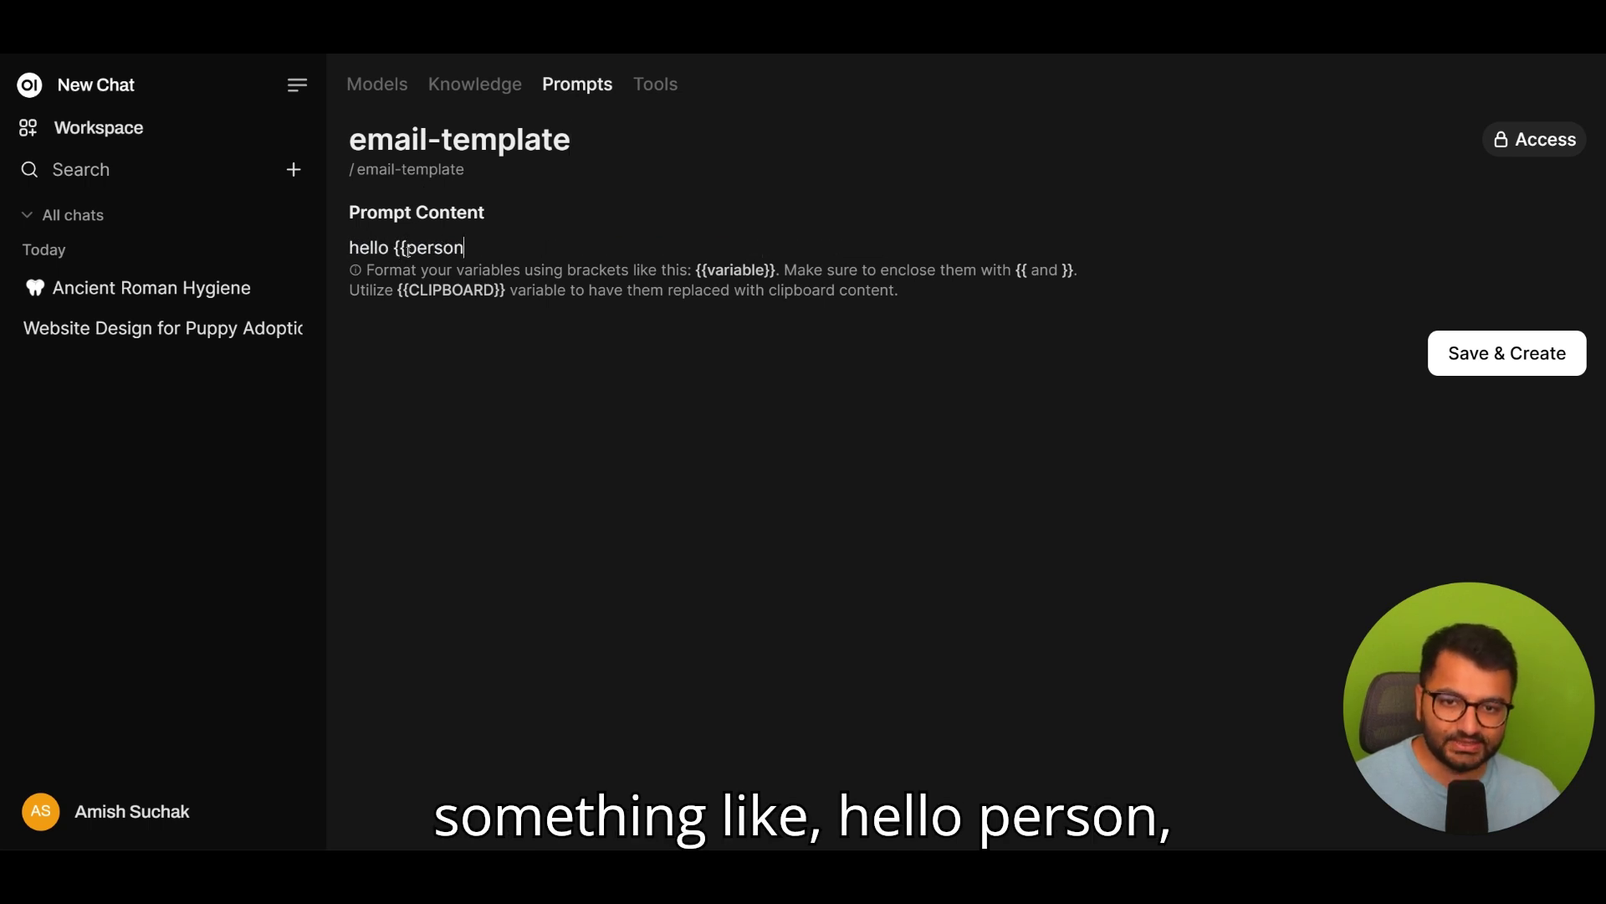
type("}},")
key("Return")
key("Return")
key("Caps_Lock")
type("H")
key("Caps_Lock")
type("o")
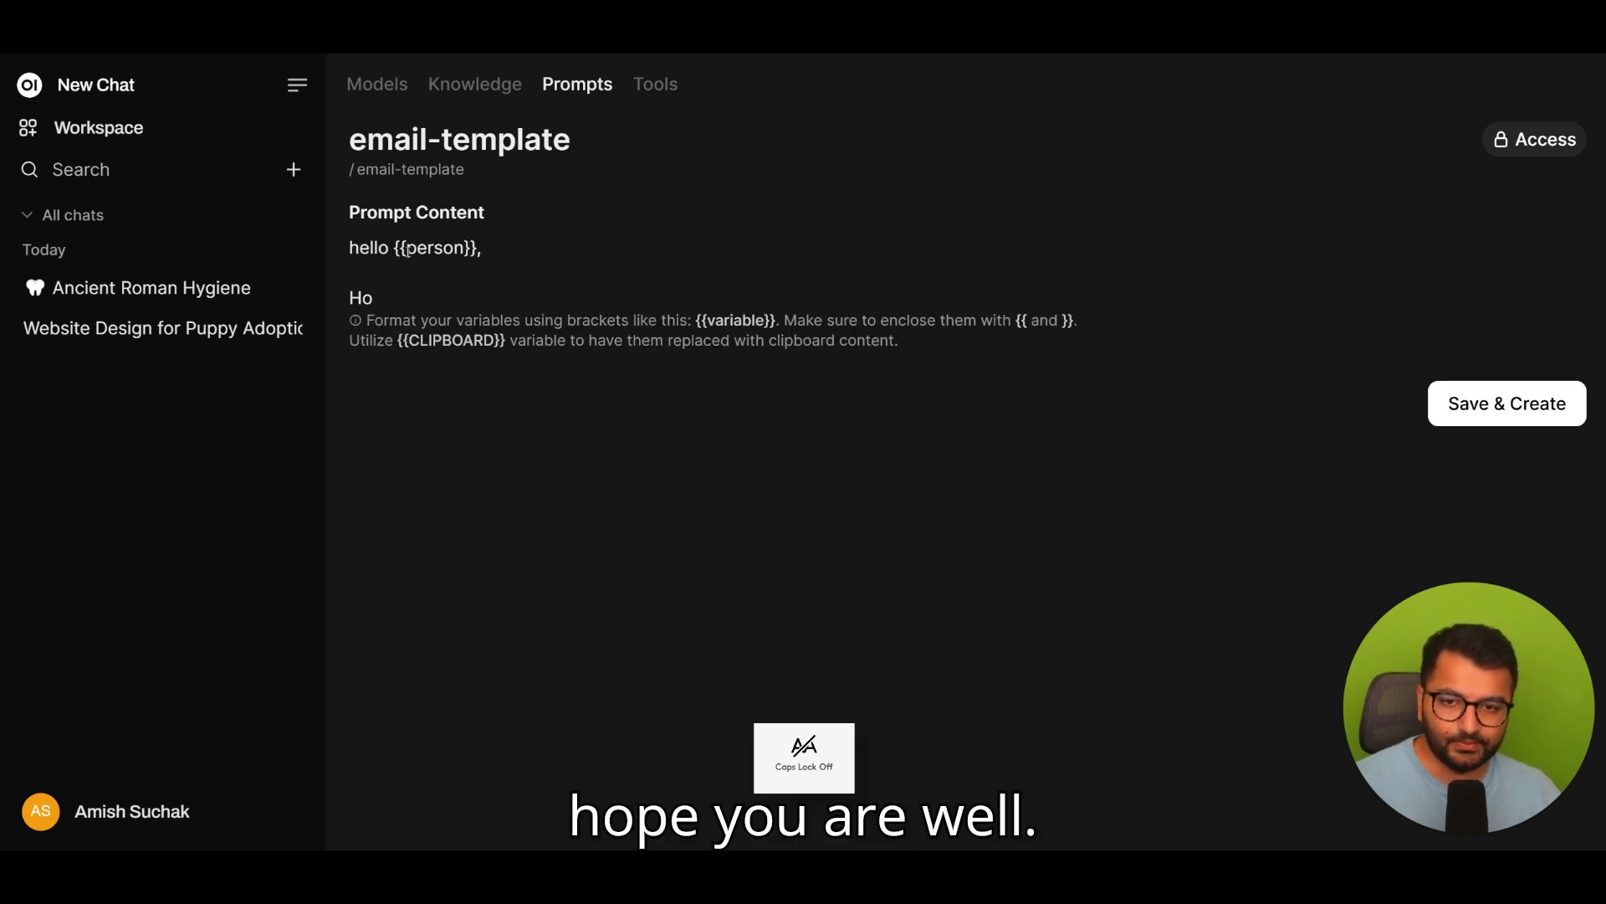
type("ipe you are well.")
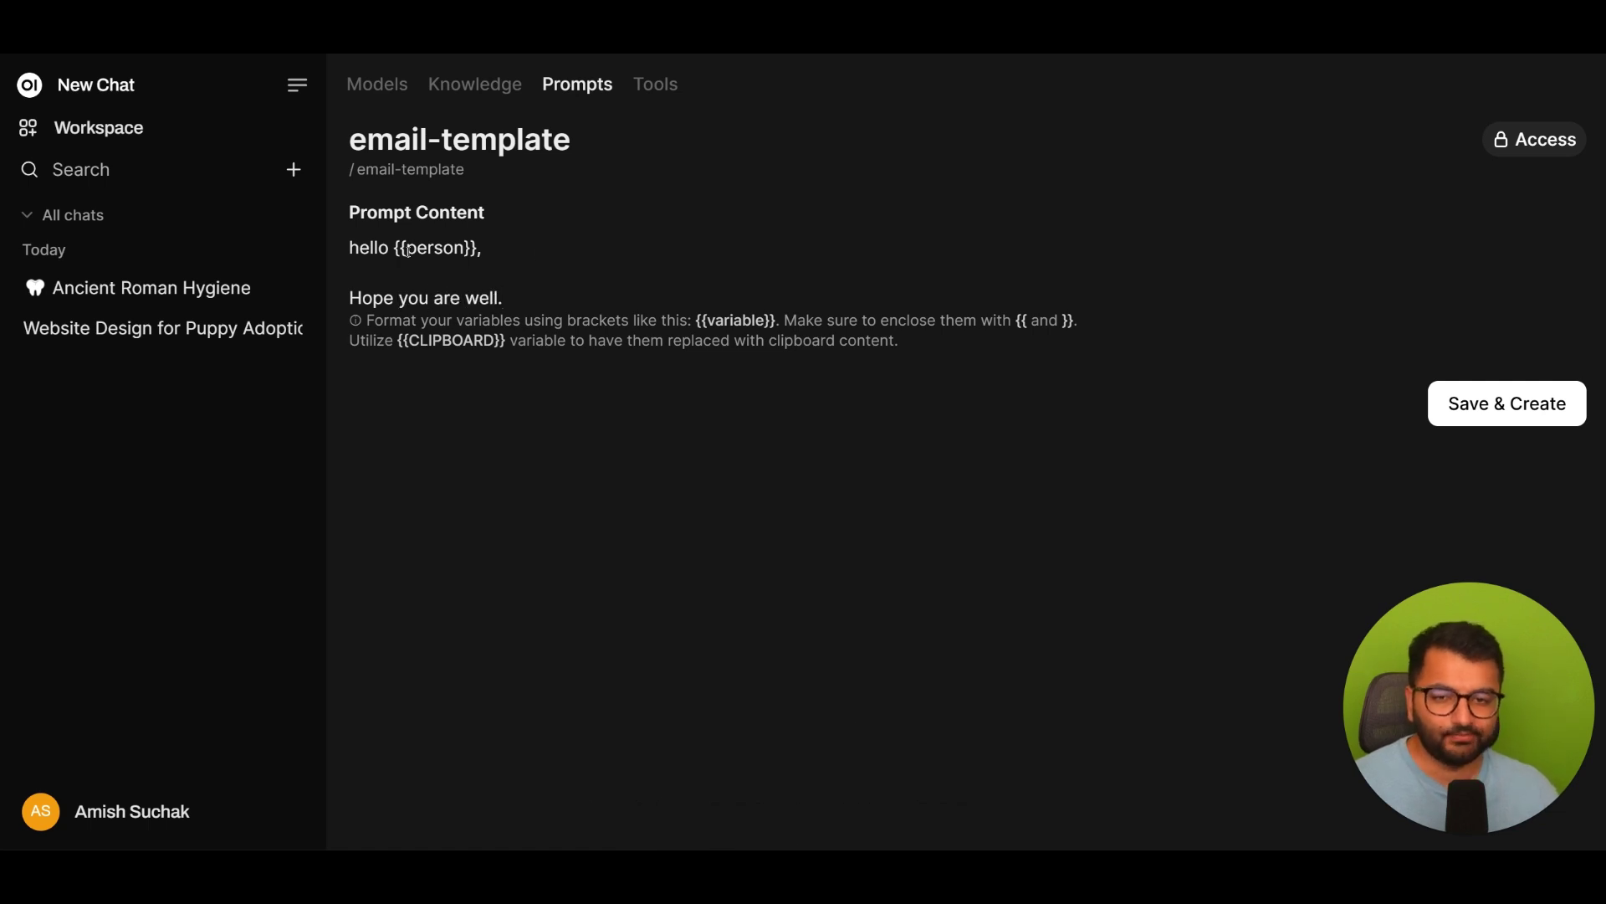
left_click(1460, 393)
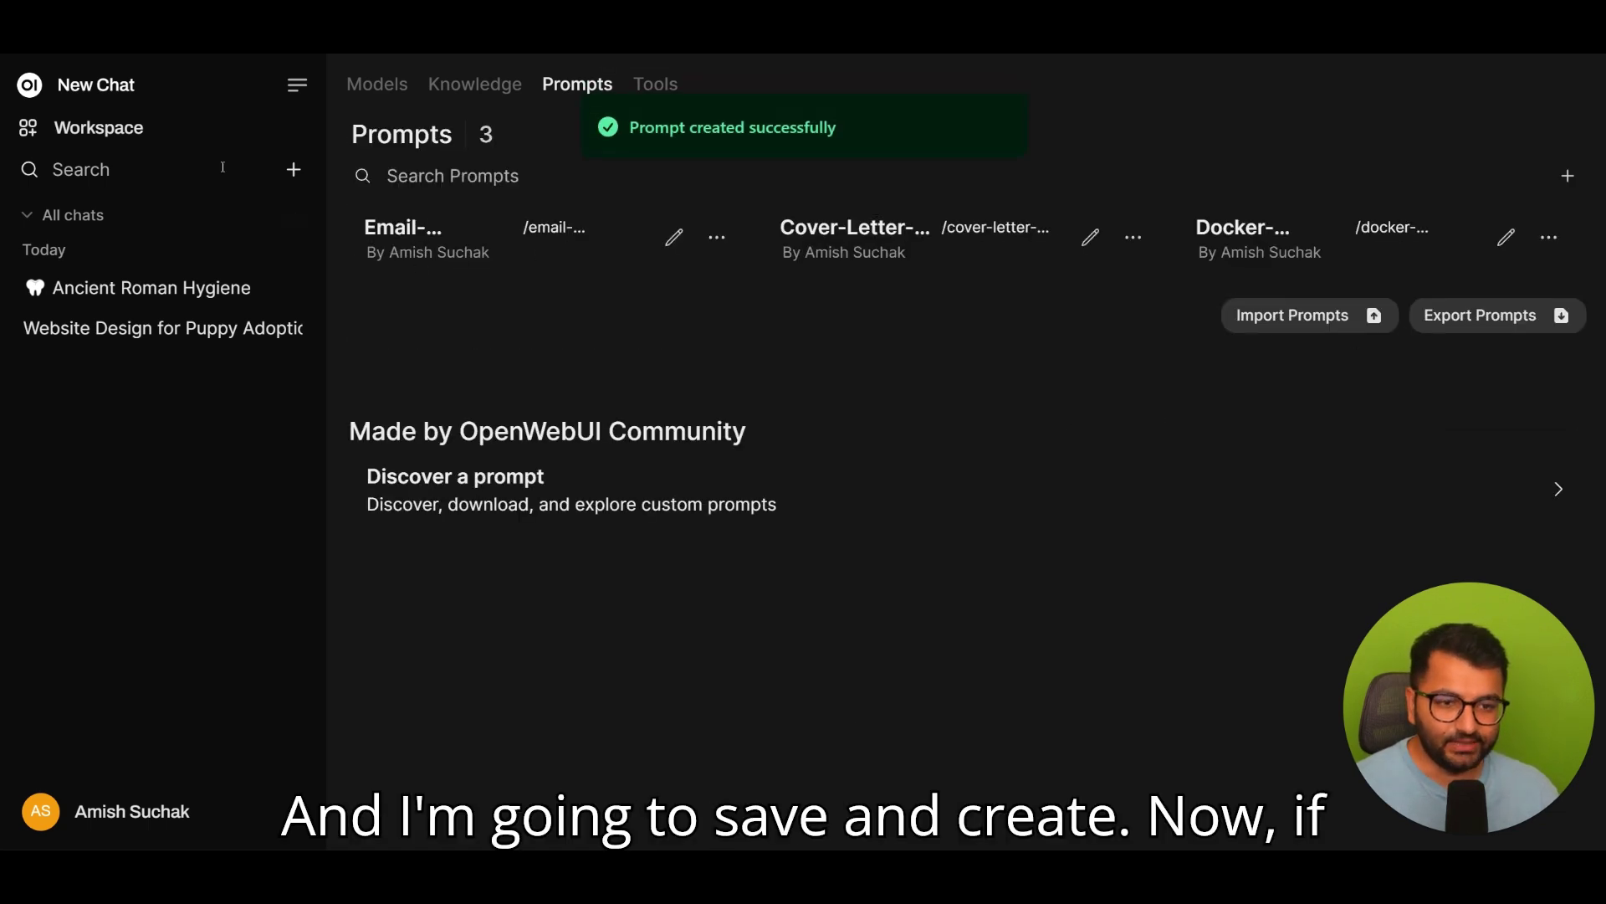
In a new chat, insert /email-template with a recipient's name for {{person}} and send it to phi3.5
left_click(84, 82)
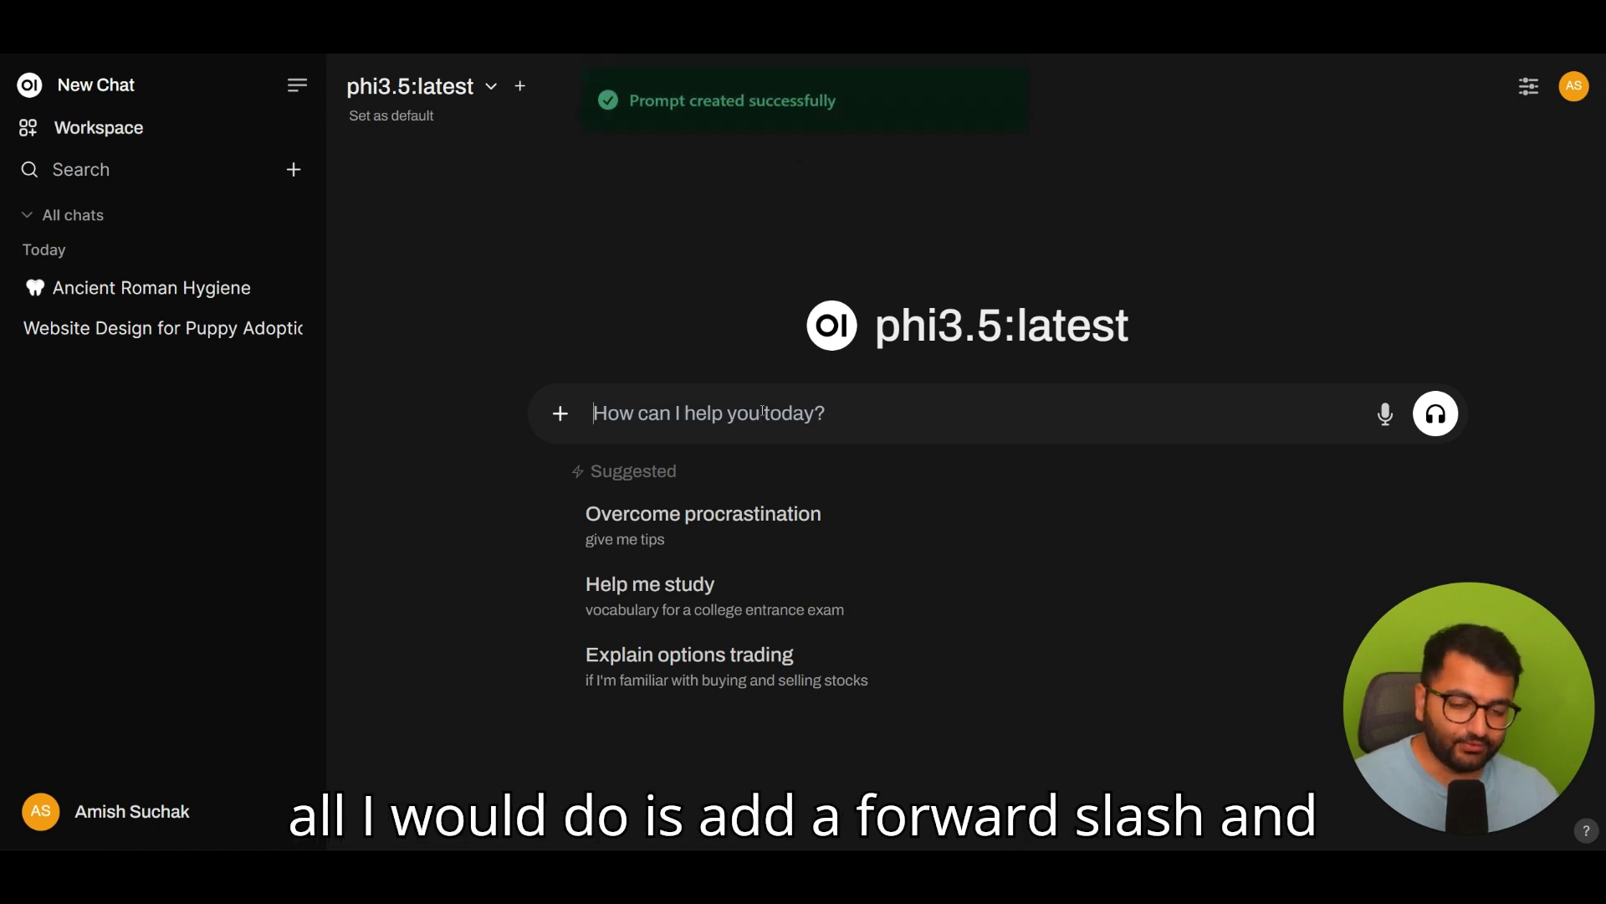
type("/")
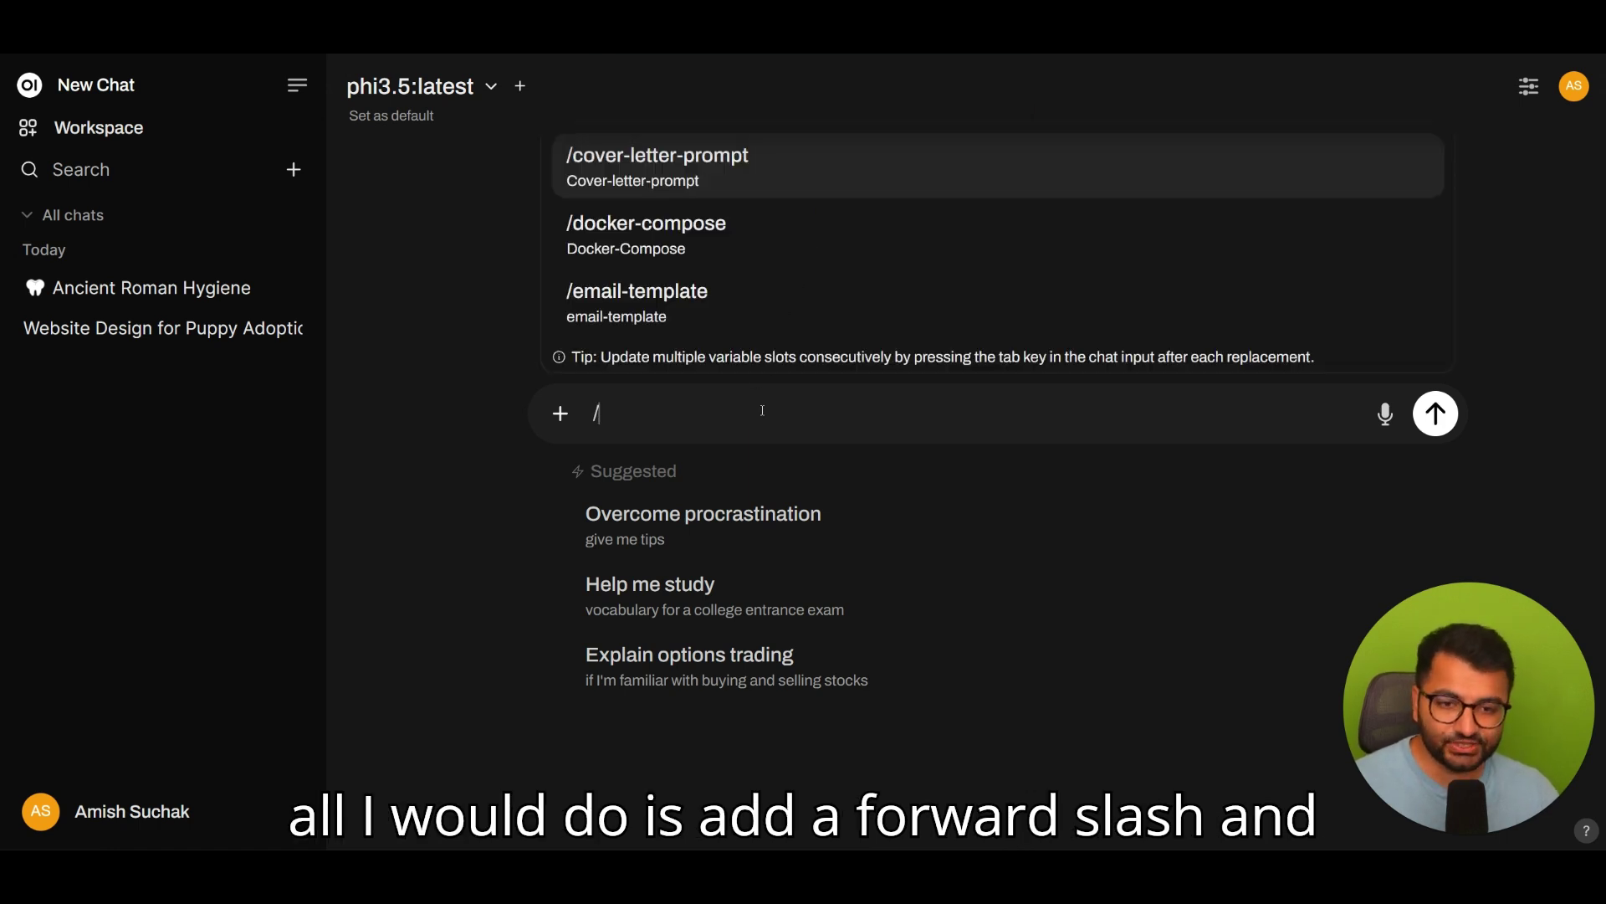
left_click(700, 313)
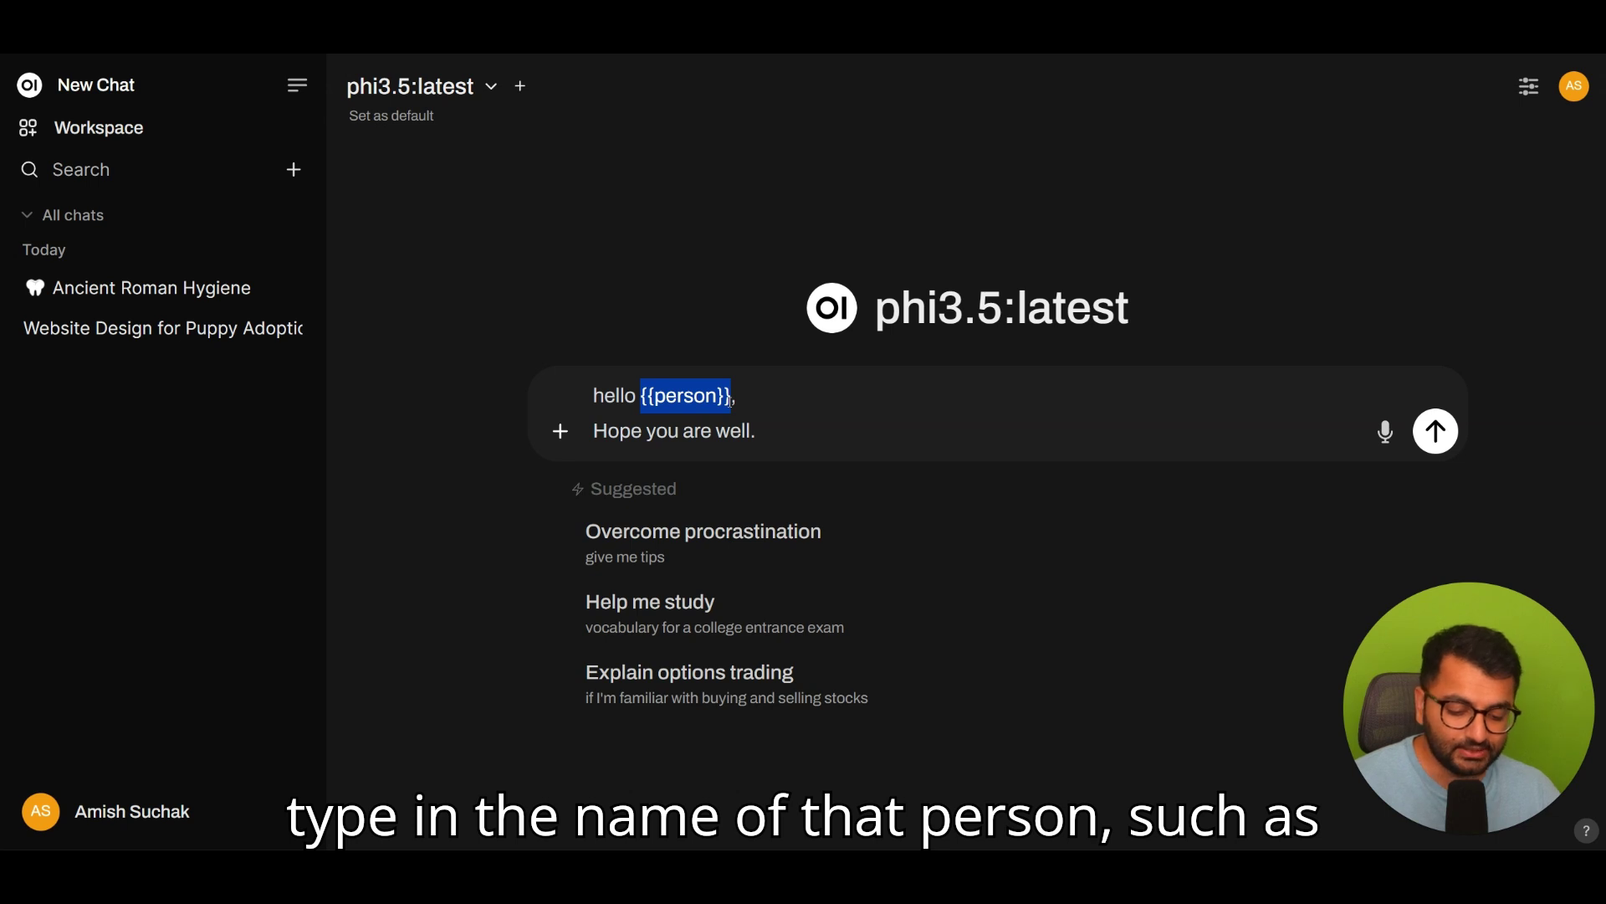
key("Caps_Lock")
type("J,")
key("Caps_Lock")
type("ohn")
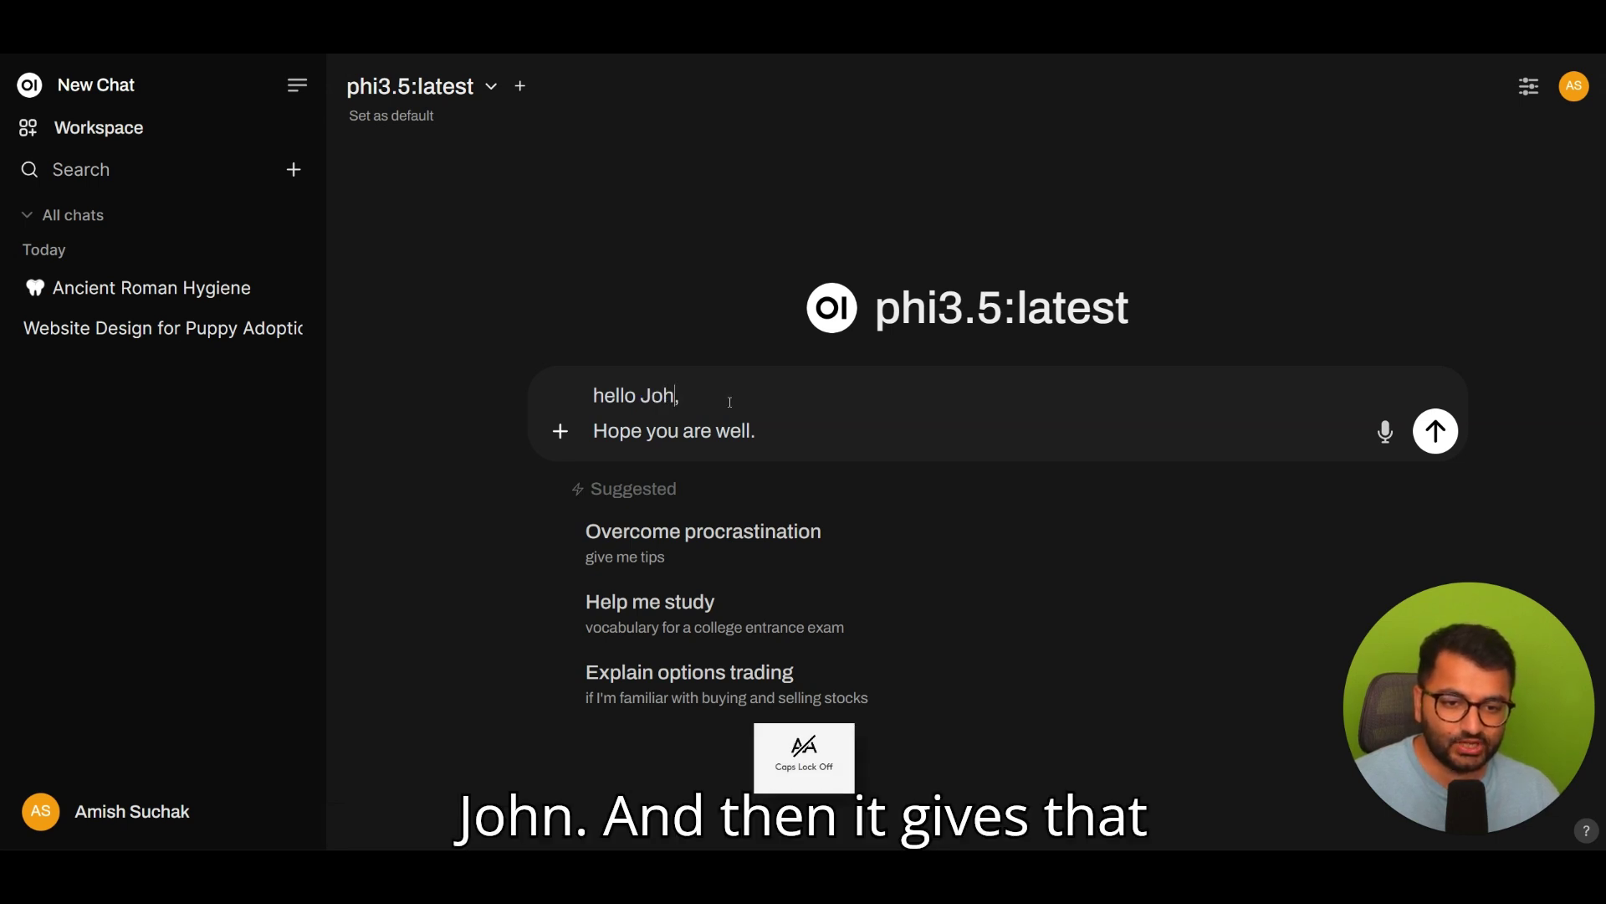
key("Return")
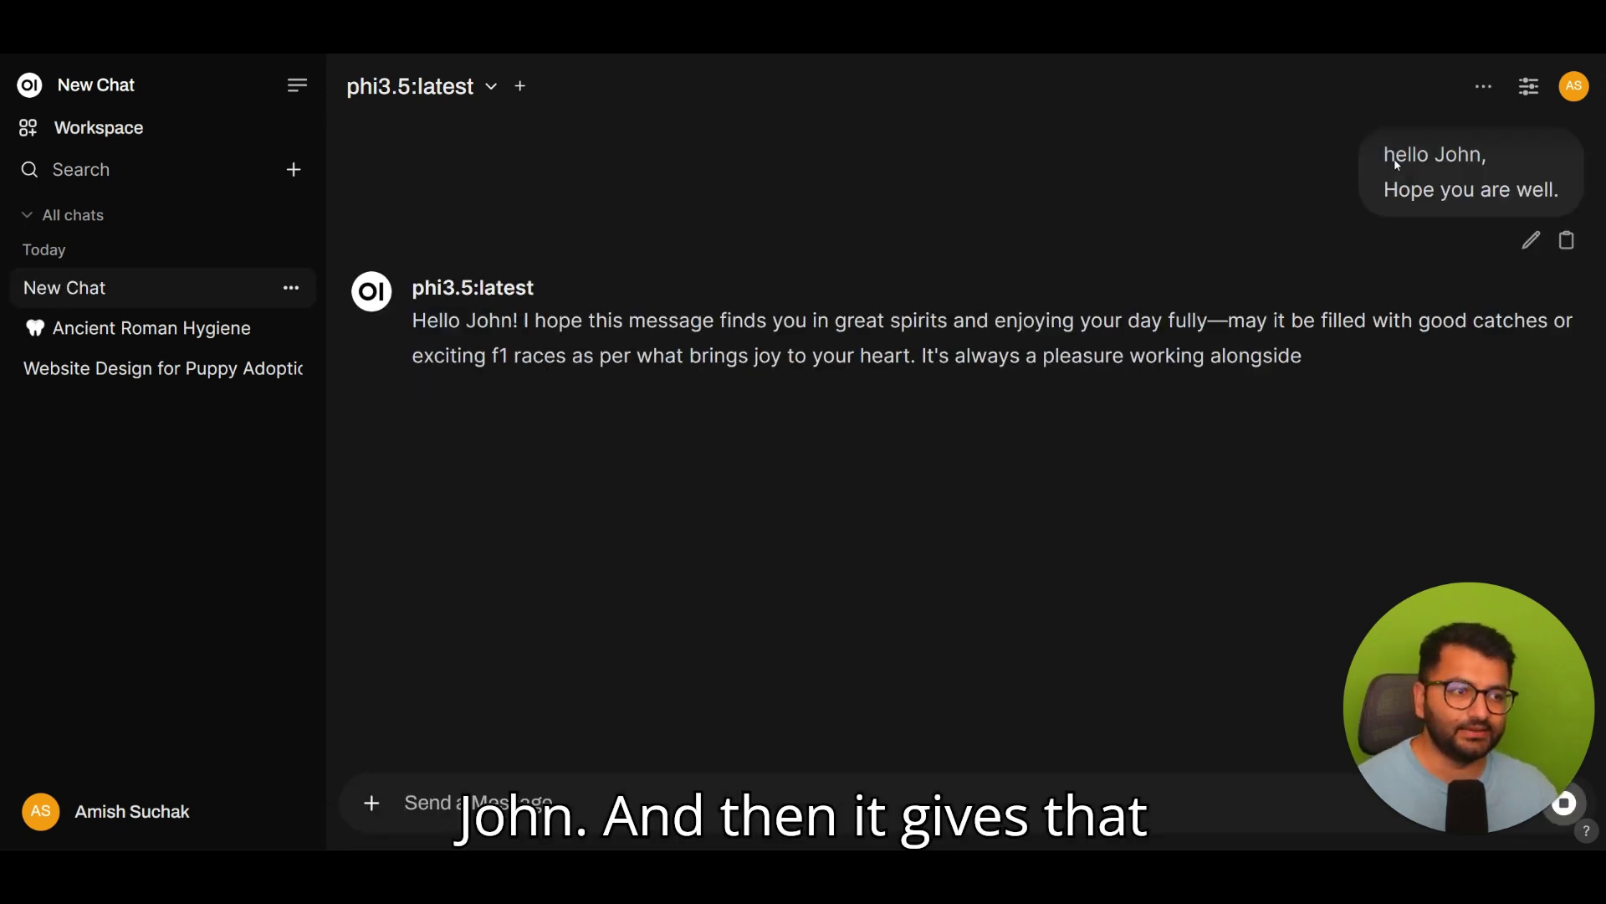
left_click_drag(1384, 154, 1561, 193)
left_click(574, 189)
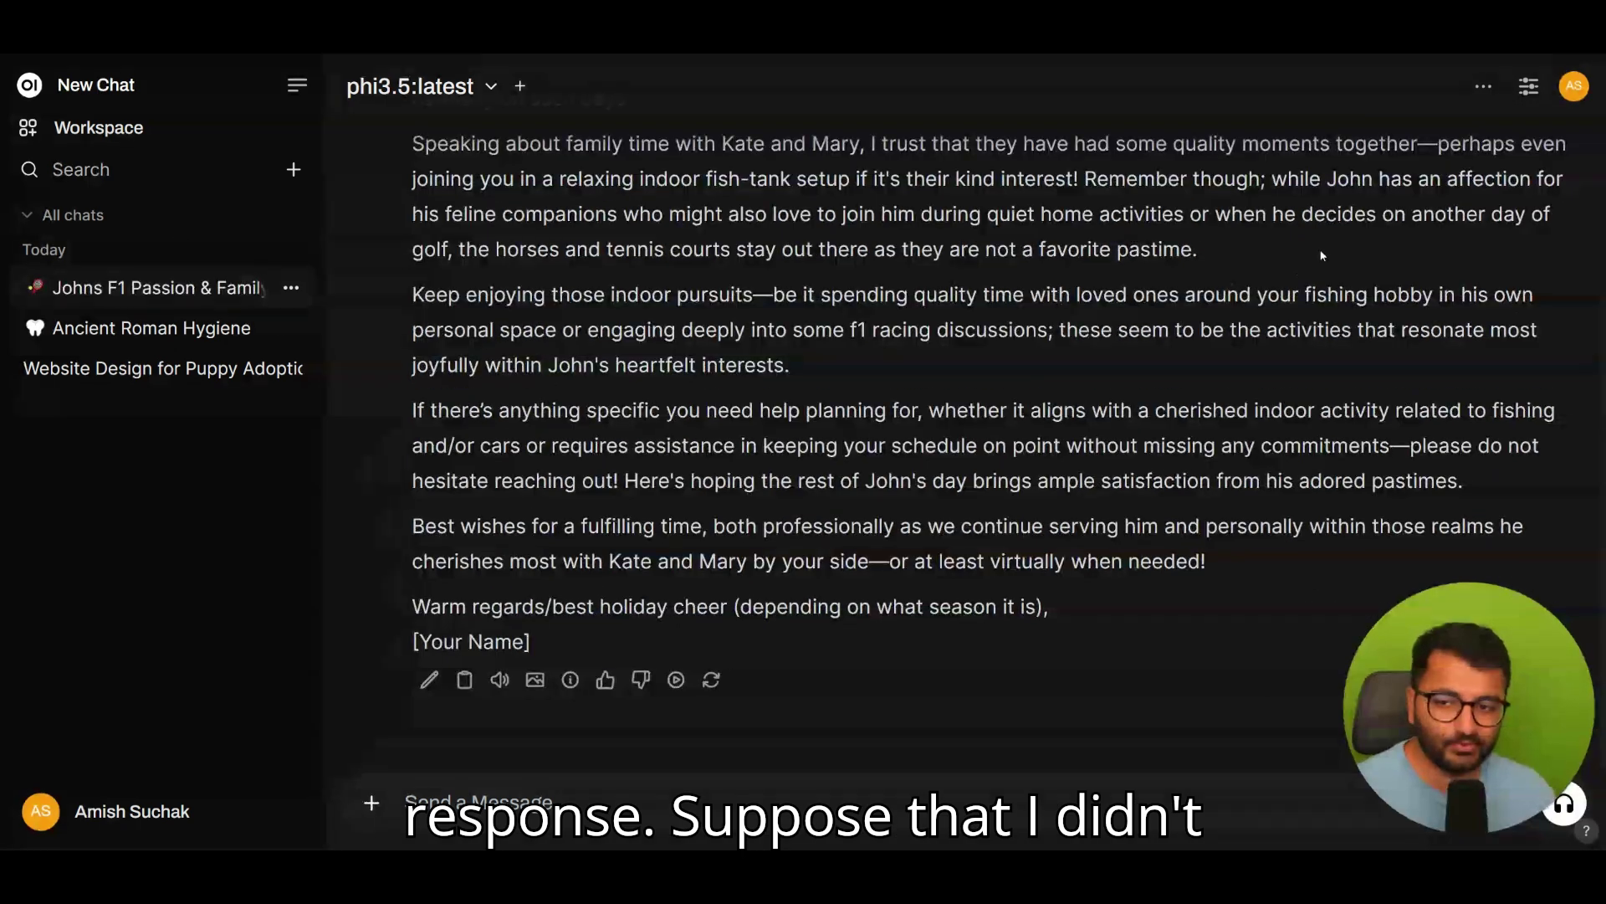
Set a custom temperature of 0.35 in Chat Controls
left_click(1526, 87)
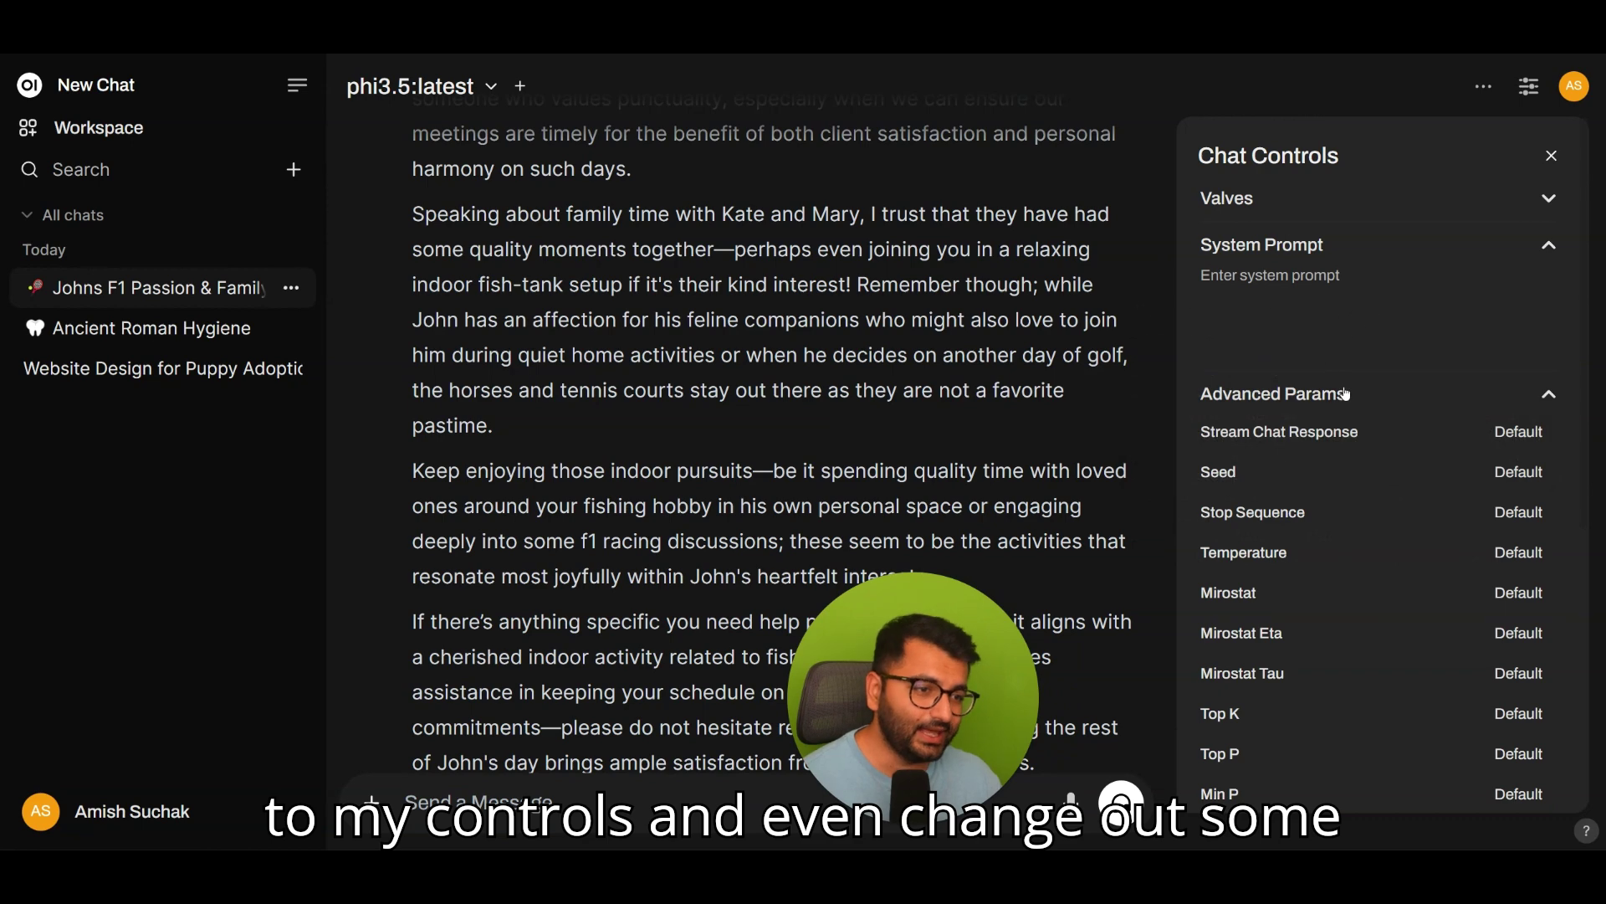
left_click(1520, 555)
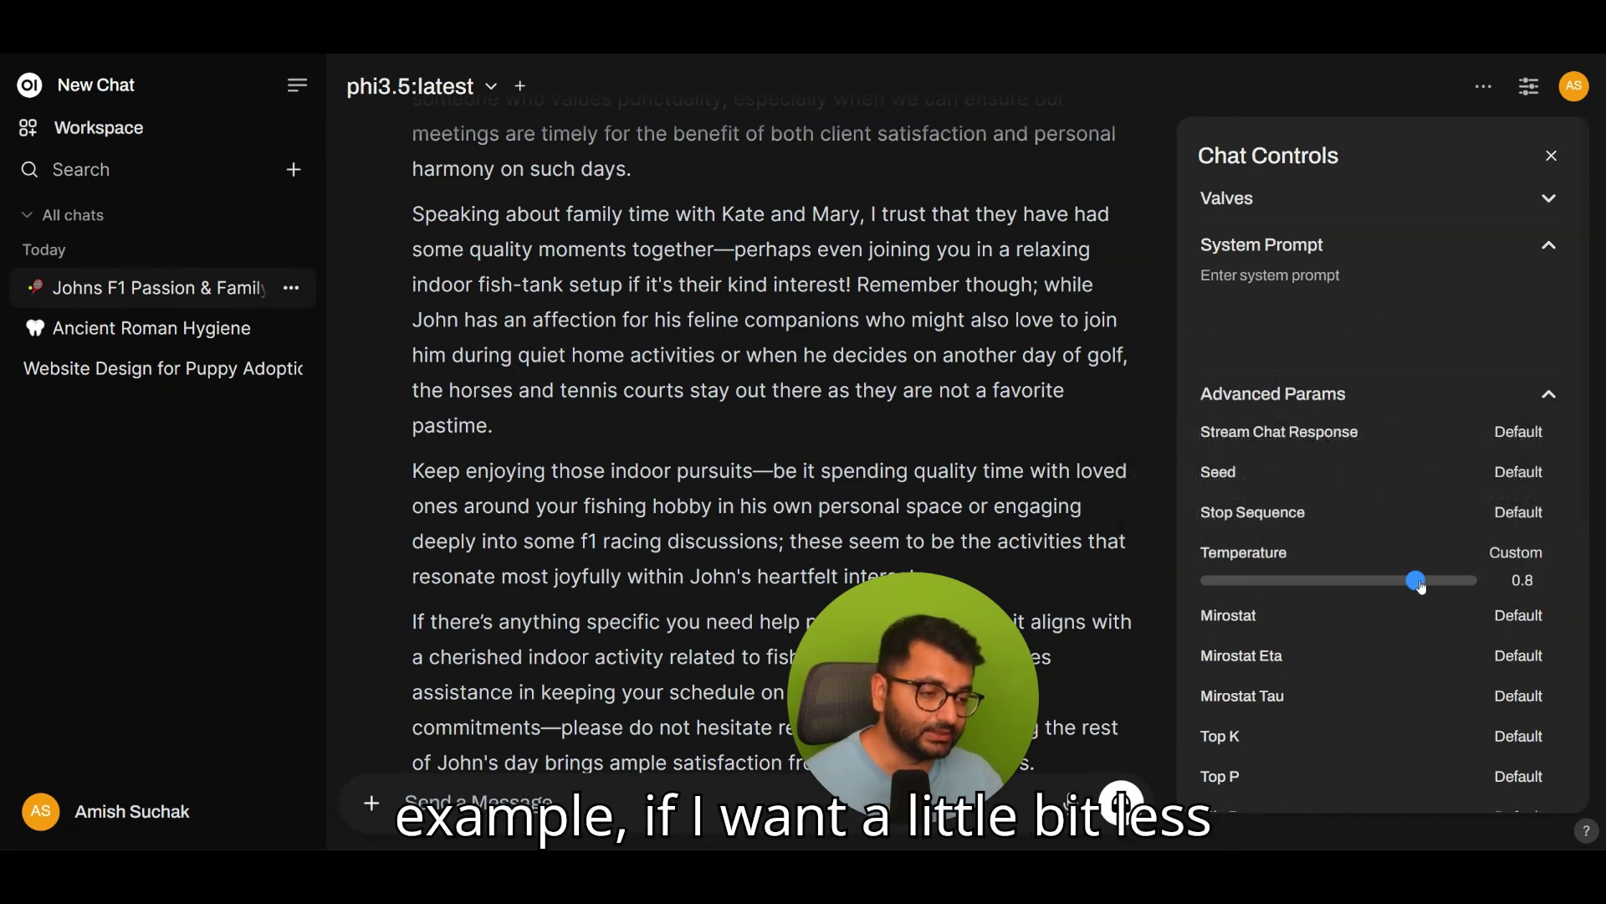
left_click_drag(1343, 586, 1303, 587)
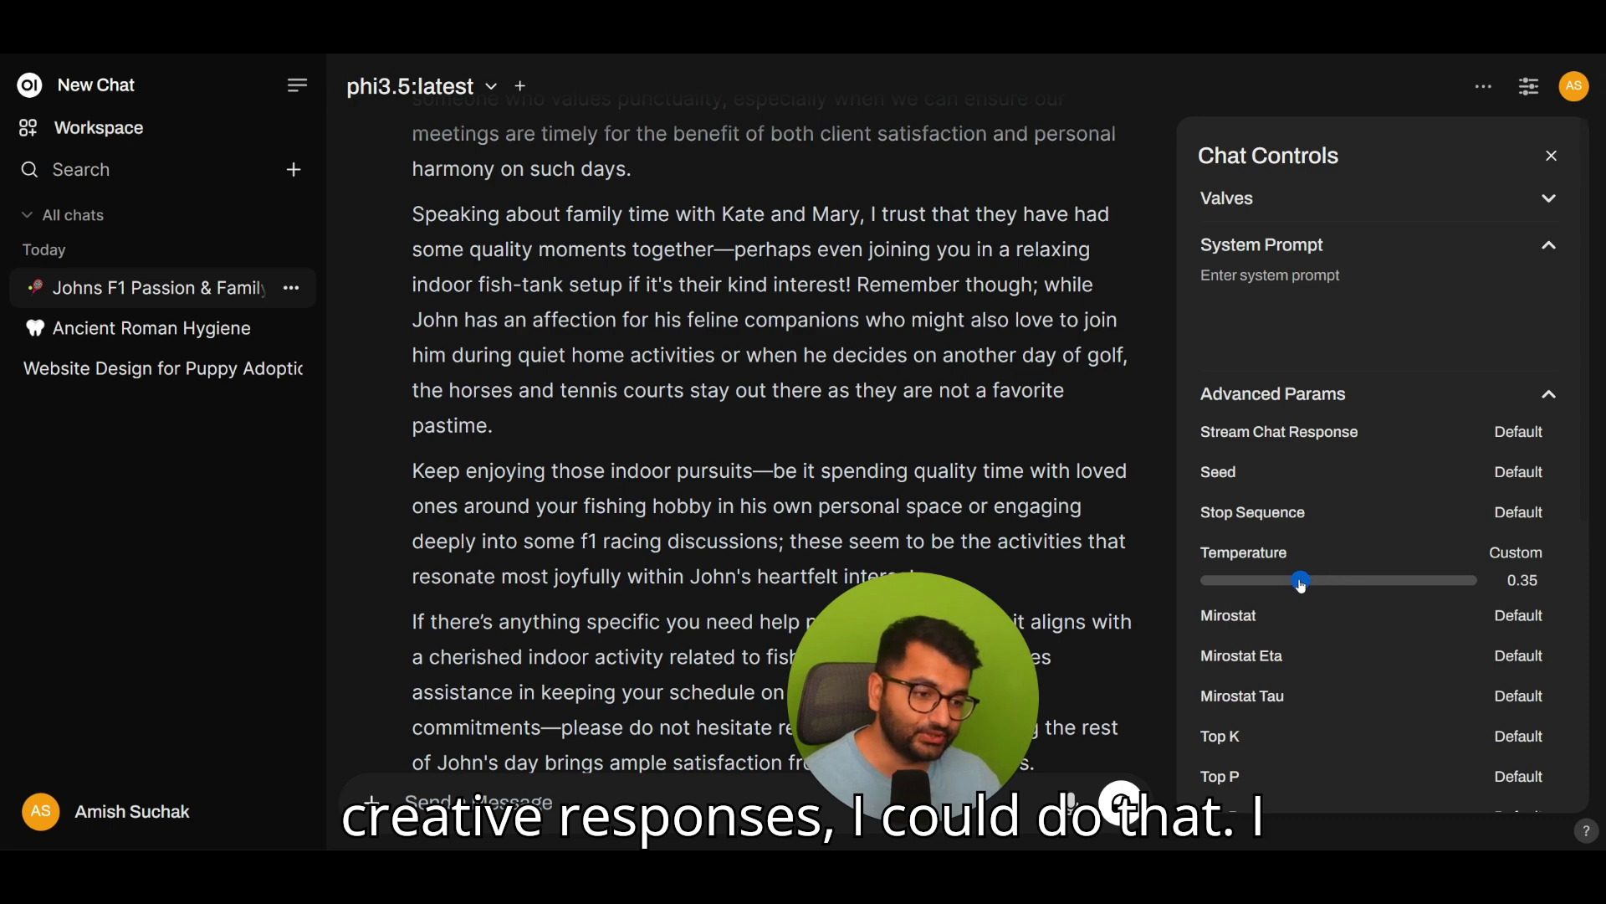
scroll(1280, 595, "down", 4)
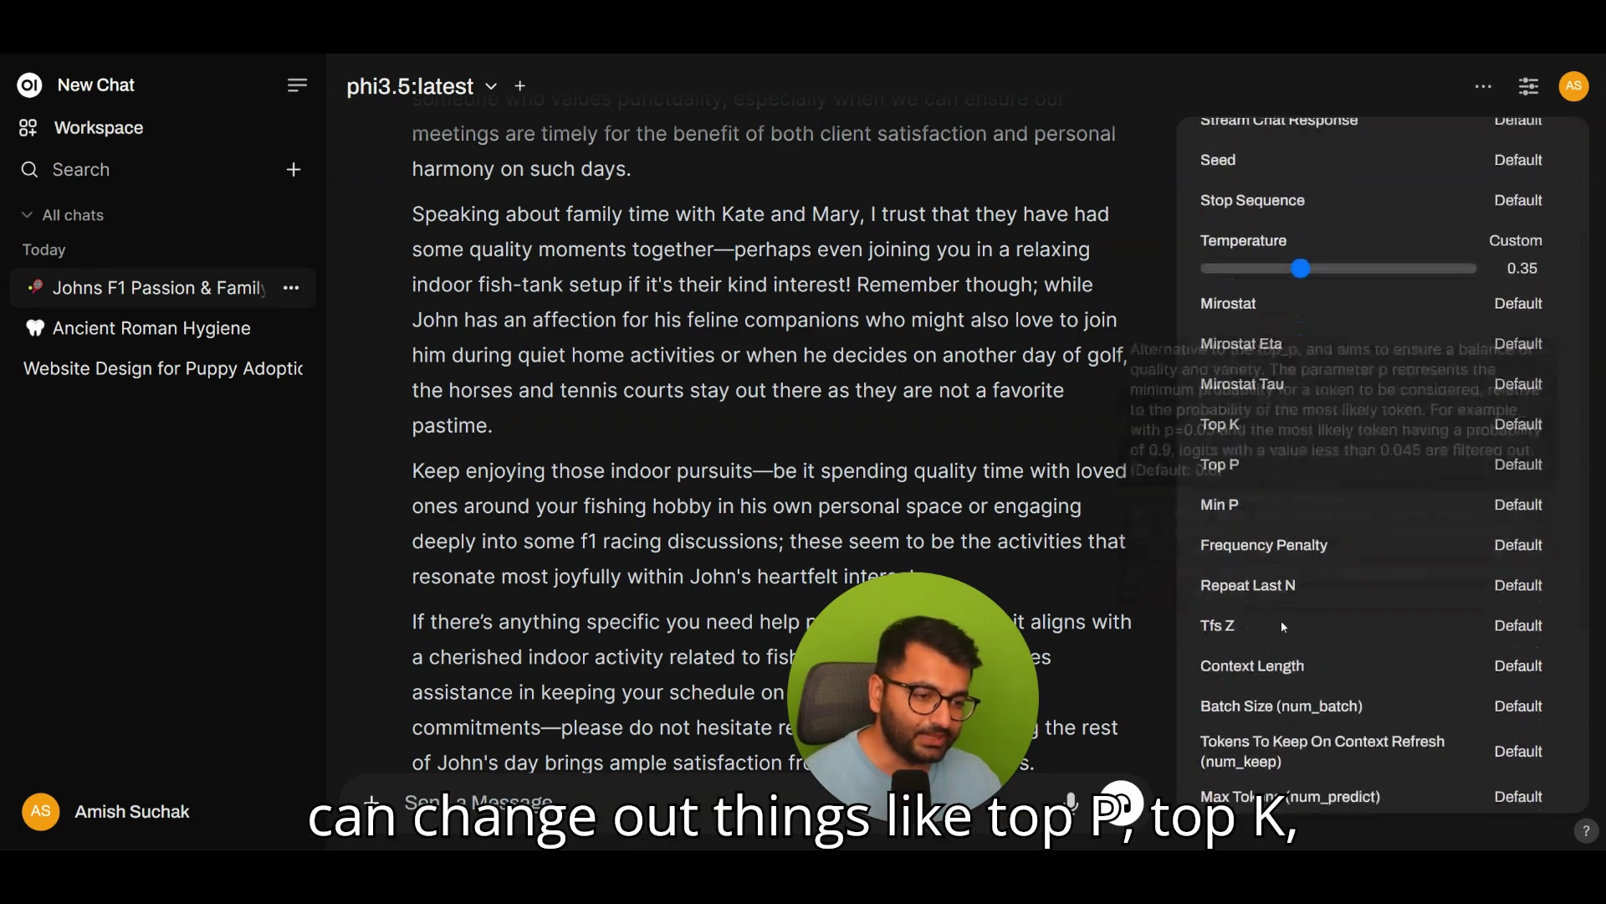
scroll(1452, 376, "up", 4)
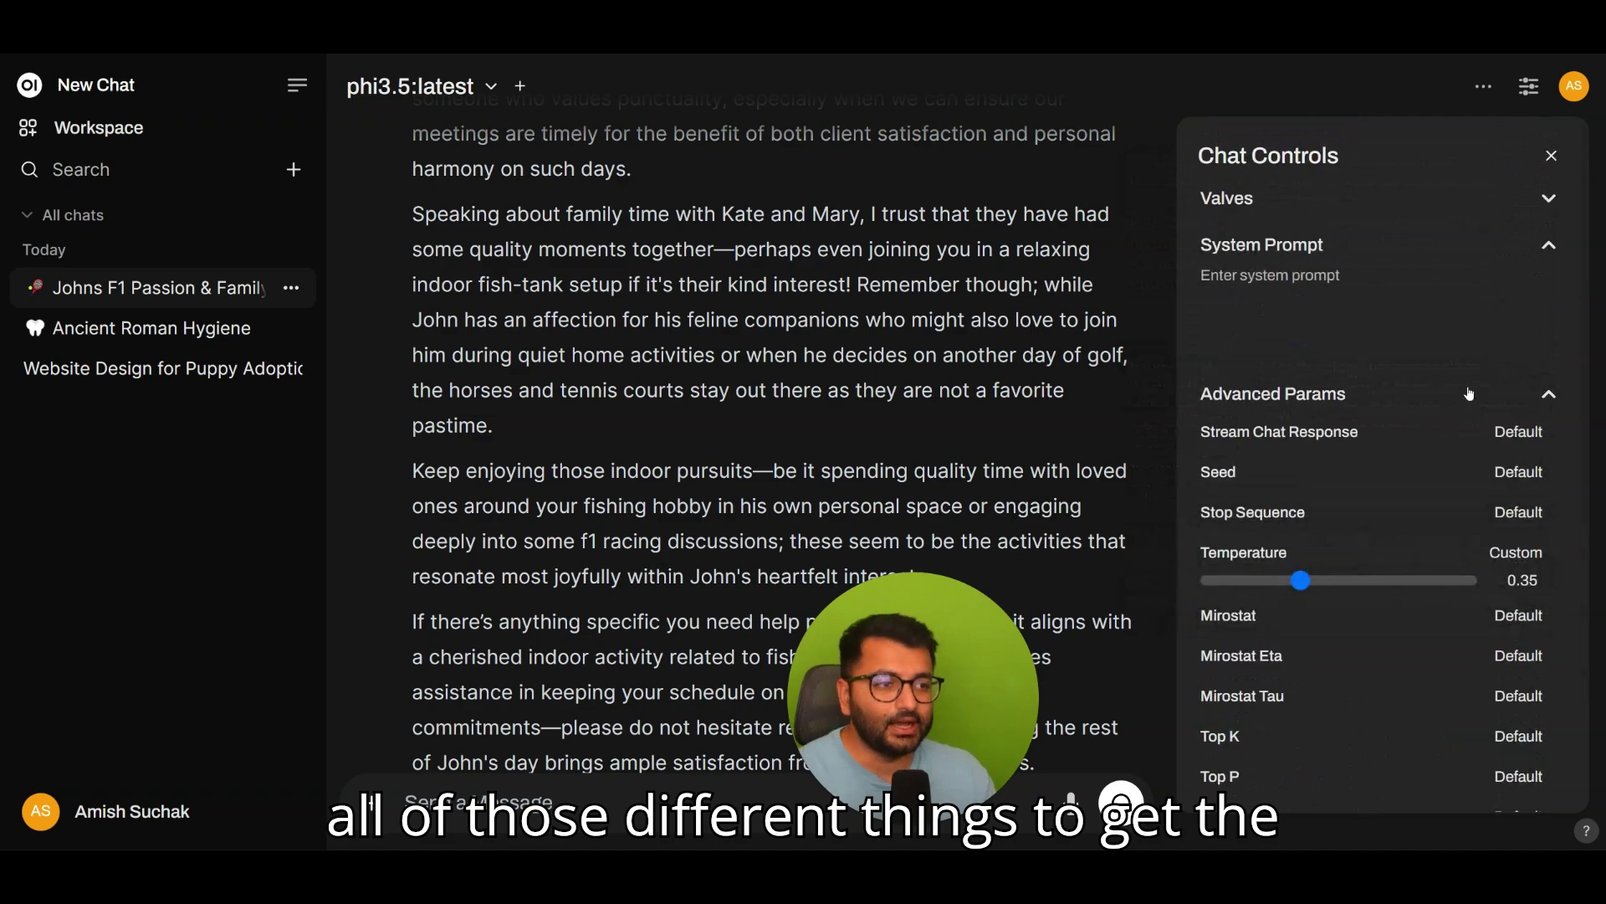
left_click(1550, 156)
scroll(1507, 249, "up", 5)
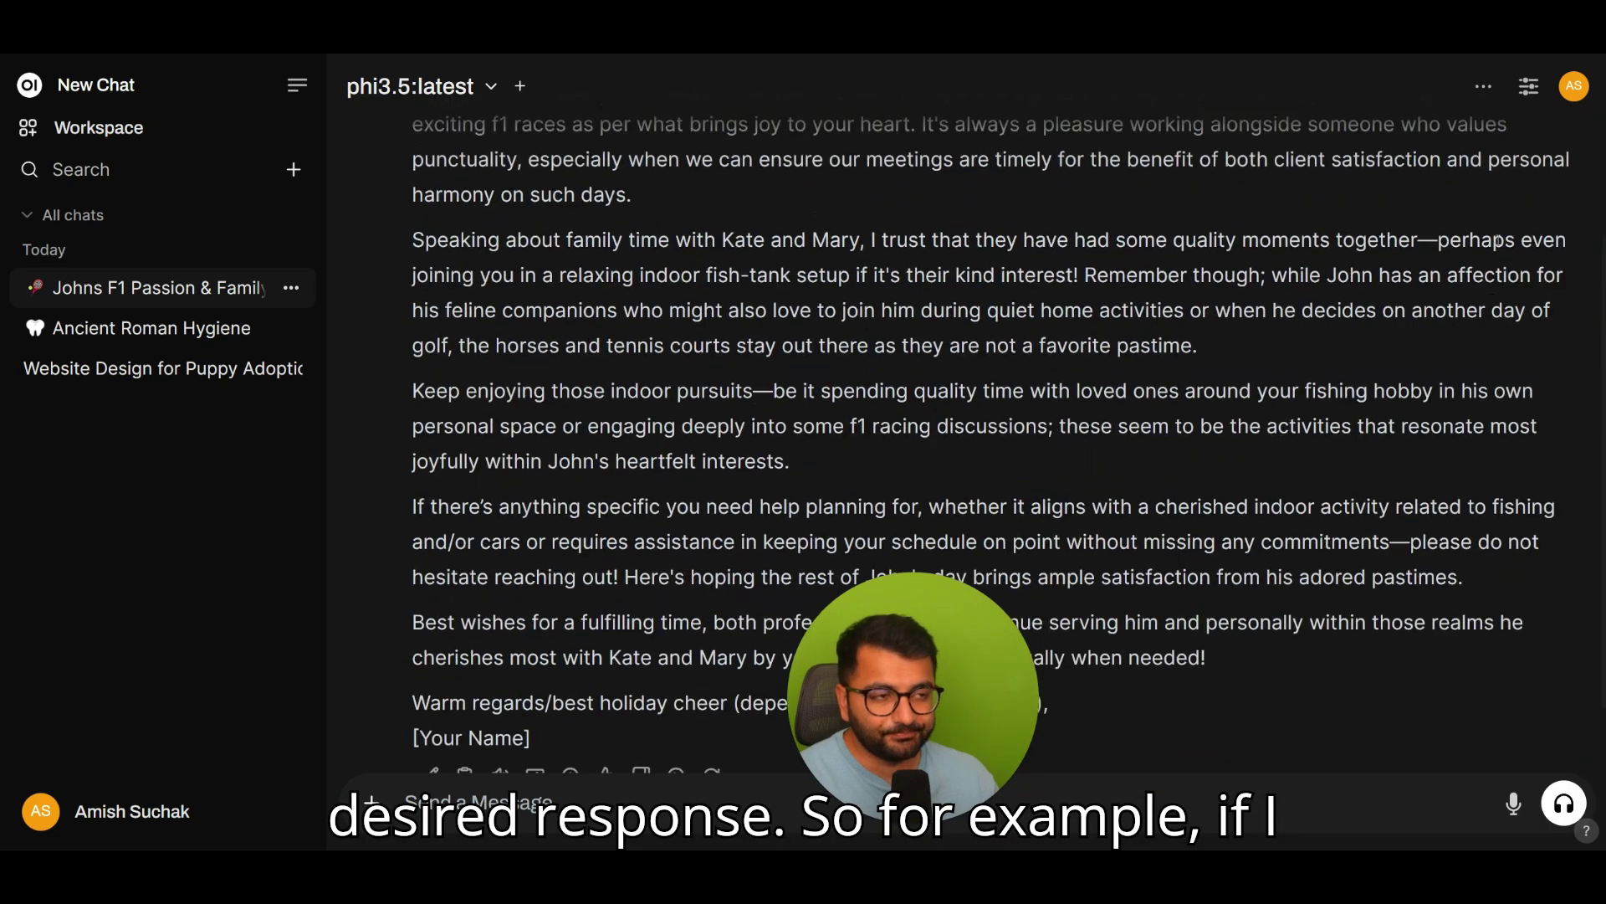
Set the system prompt to 'talk to me like a pirate'
left_click(1535, 87)
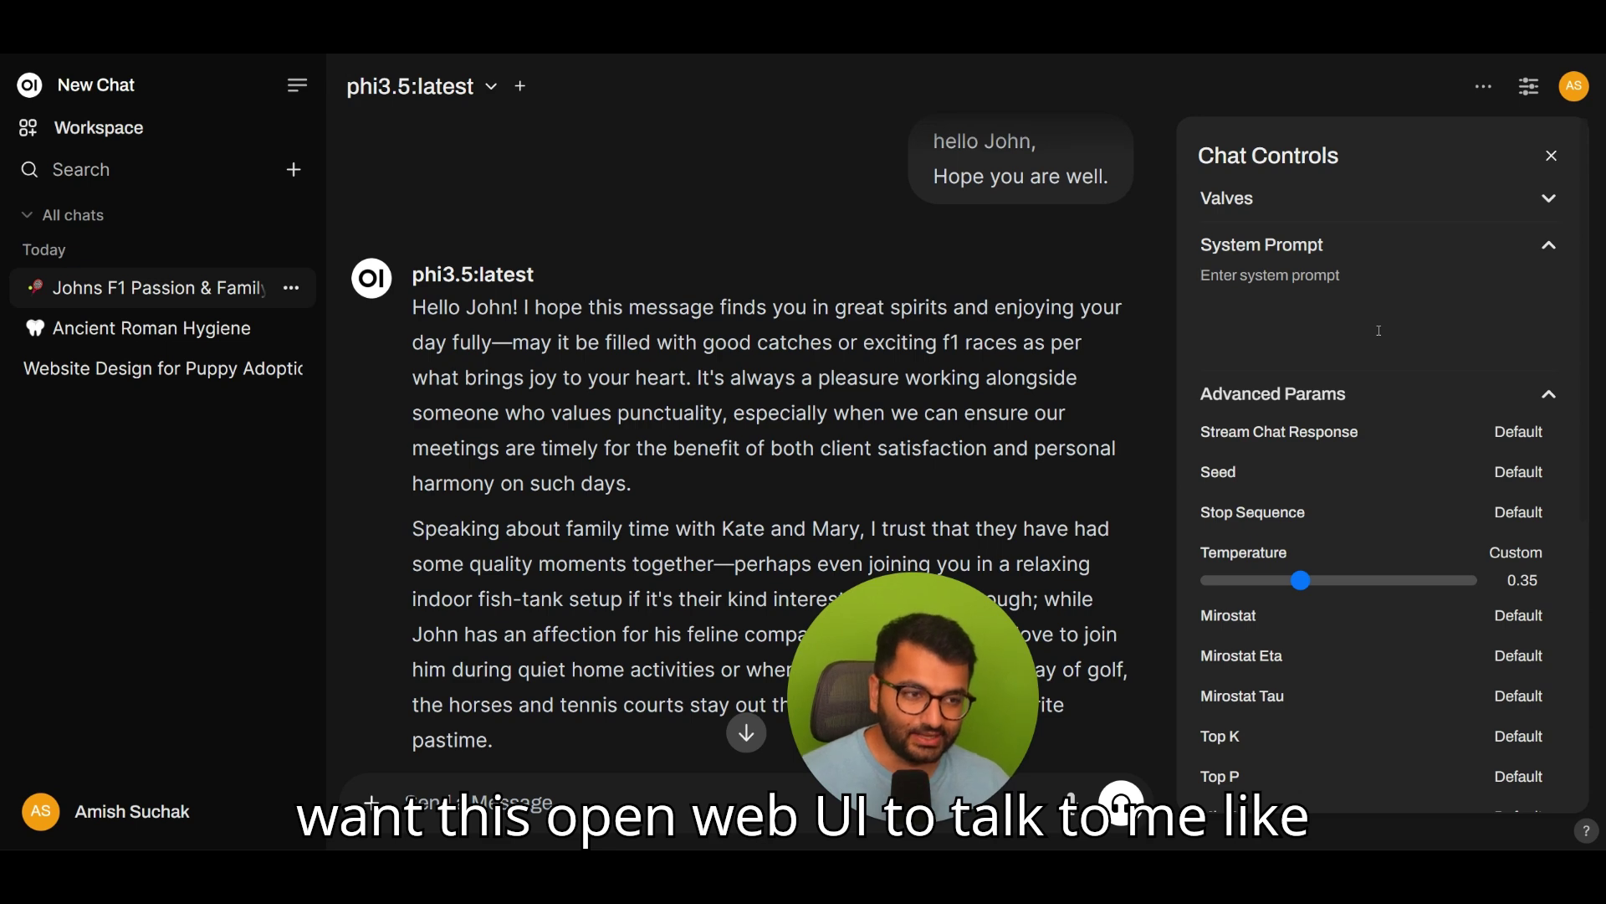
left_click(1379, 331)
type("talk to me like a ")
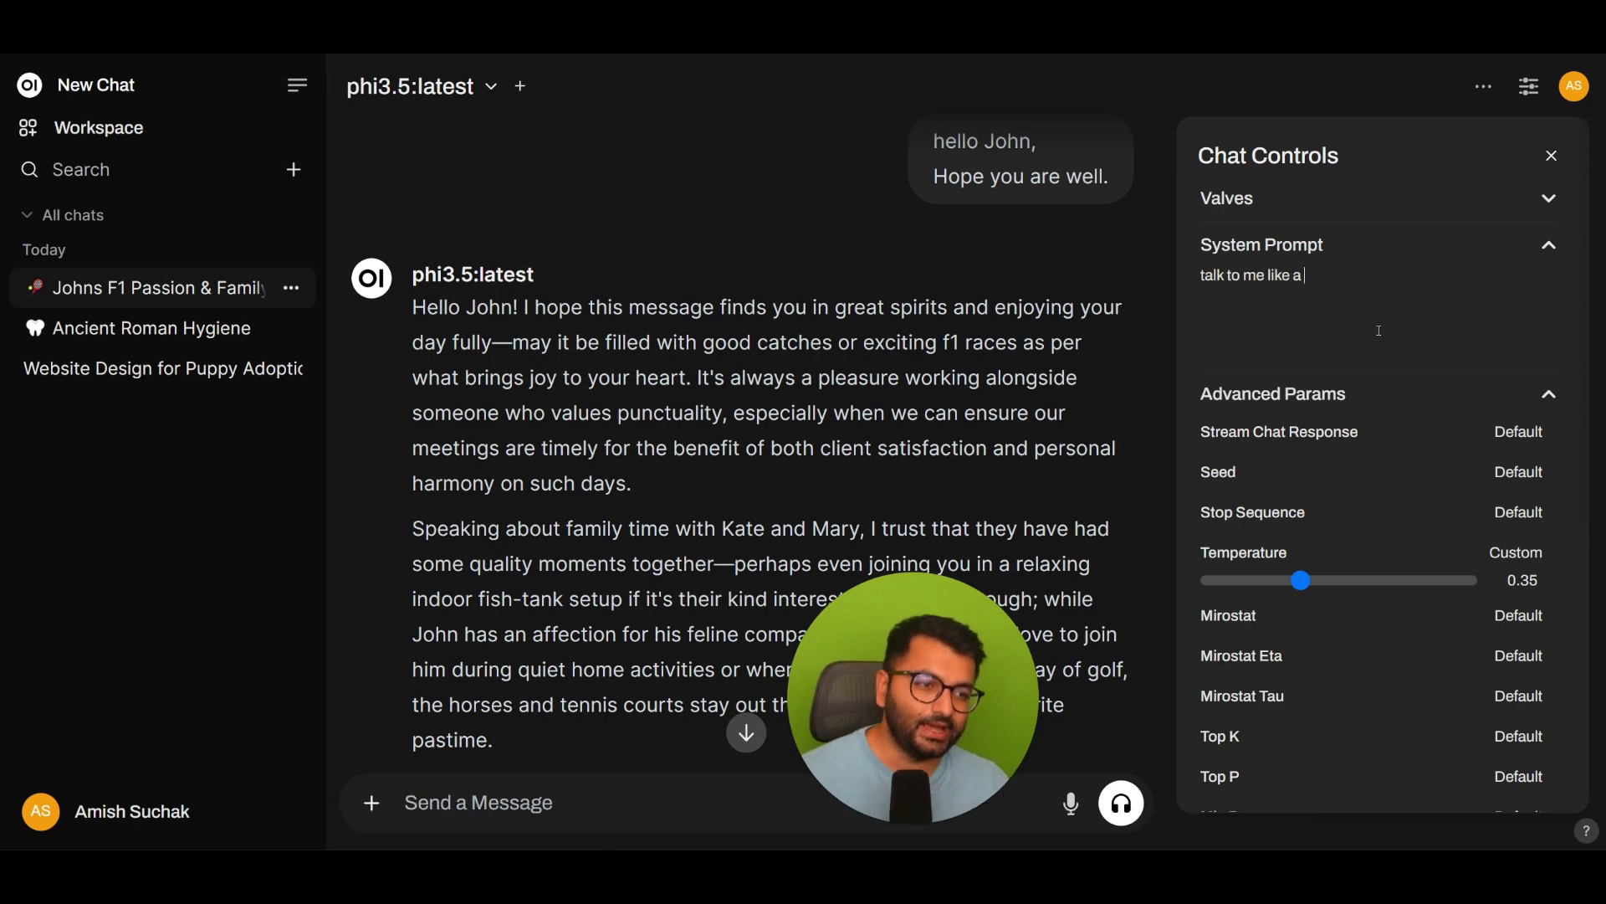
type("pirate")
scroll(1295, 288, "down", 6)
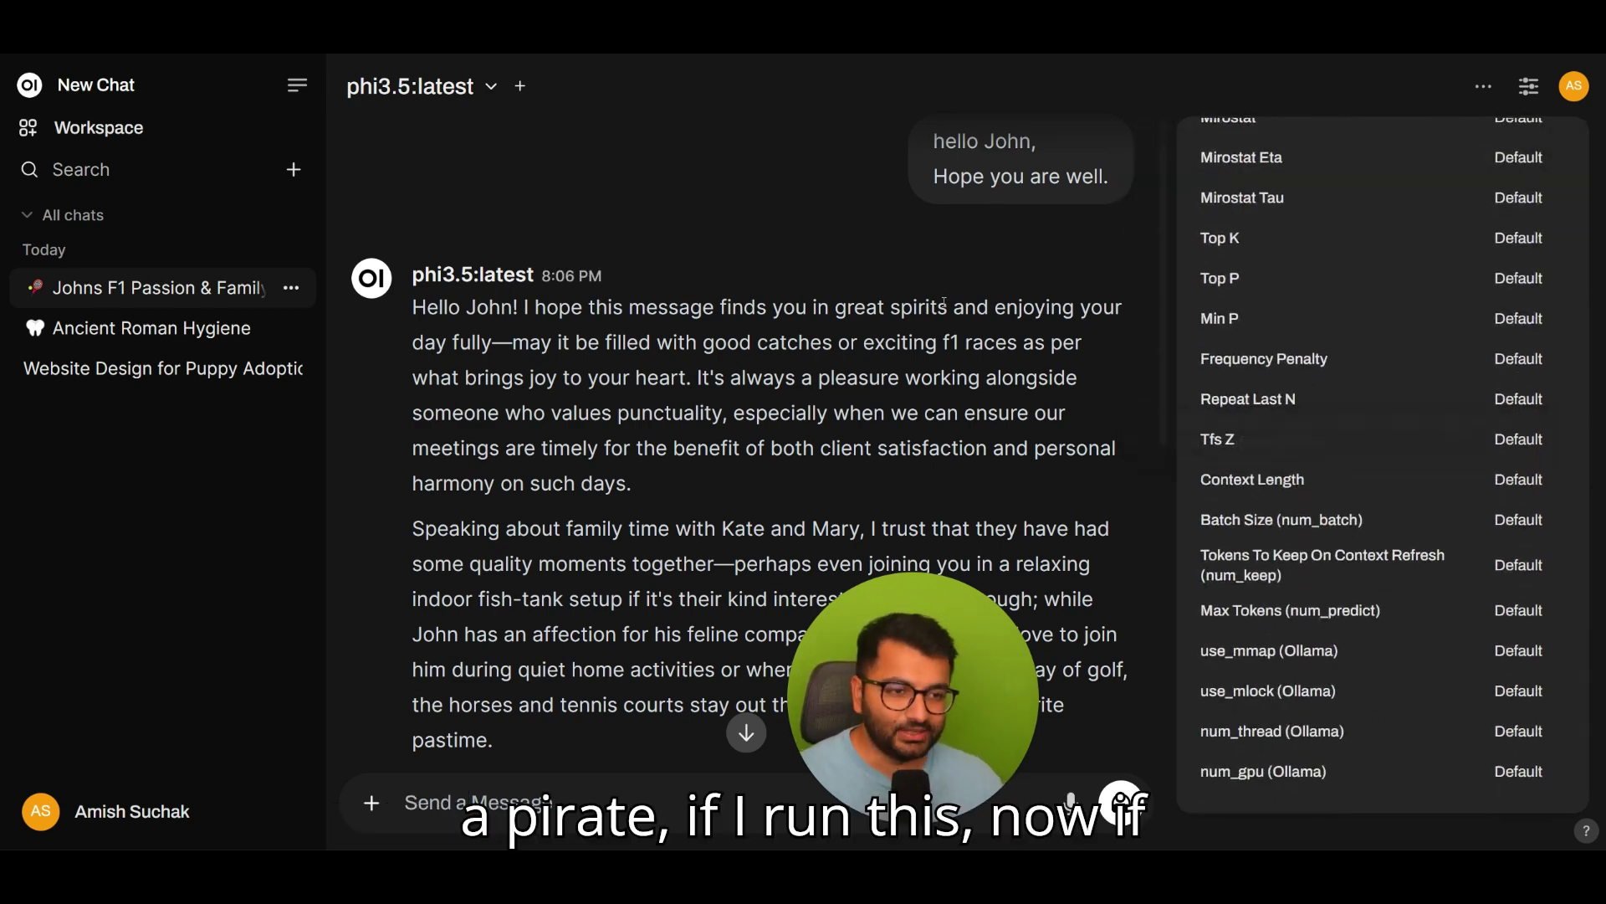
Resend the copied greeting and review phi3.5's pirate-style reply
left_click_drag(1090, 171, 934, 140)
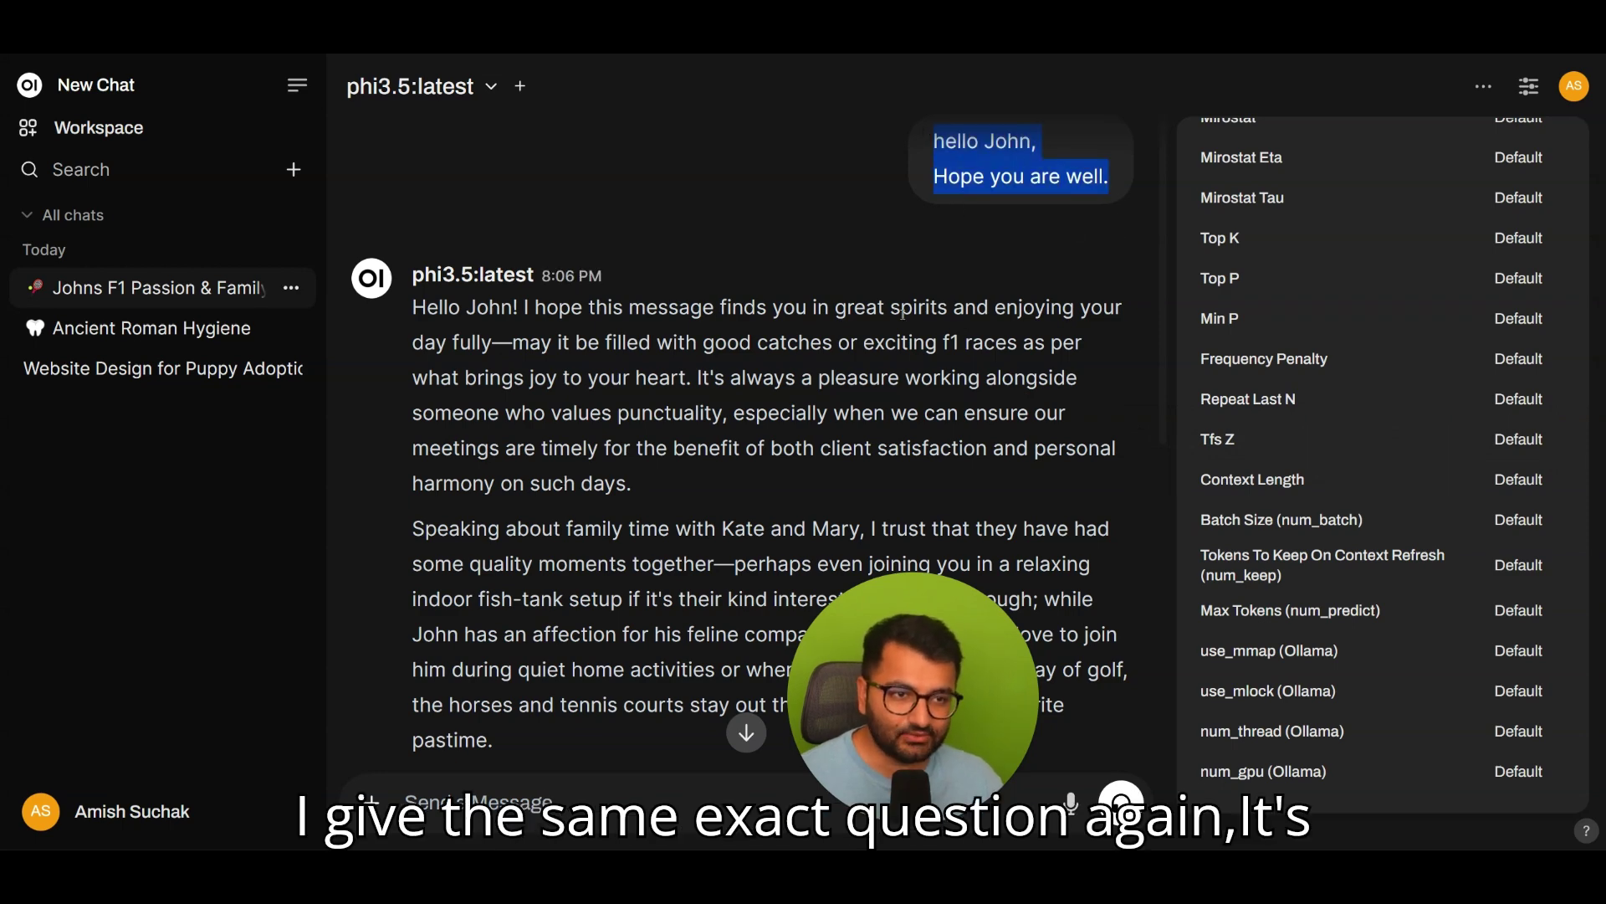
key("ctrl+c")
scroll(1087, 502, "down", 3)
key("ctrl+v")
left_click(1121, 802)
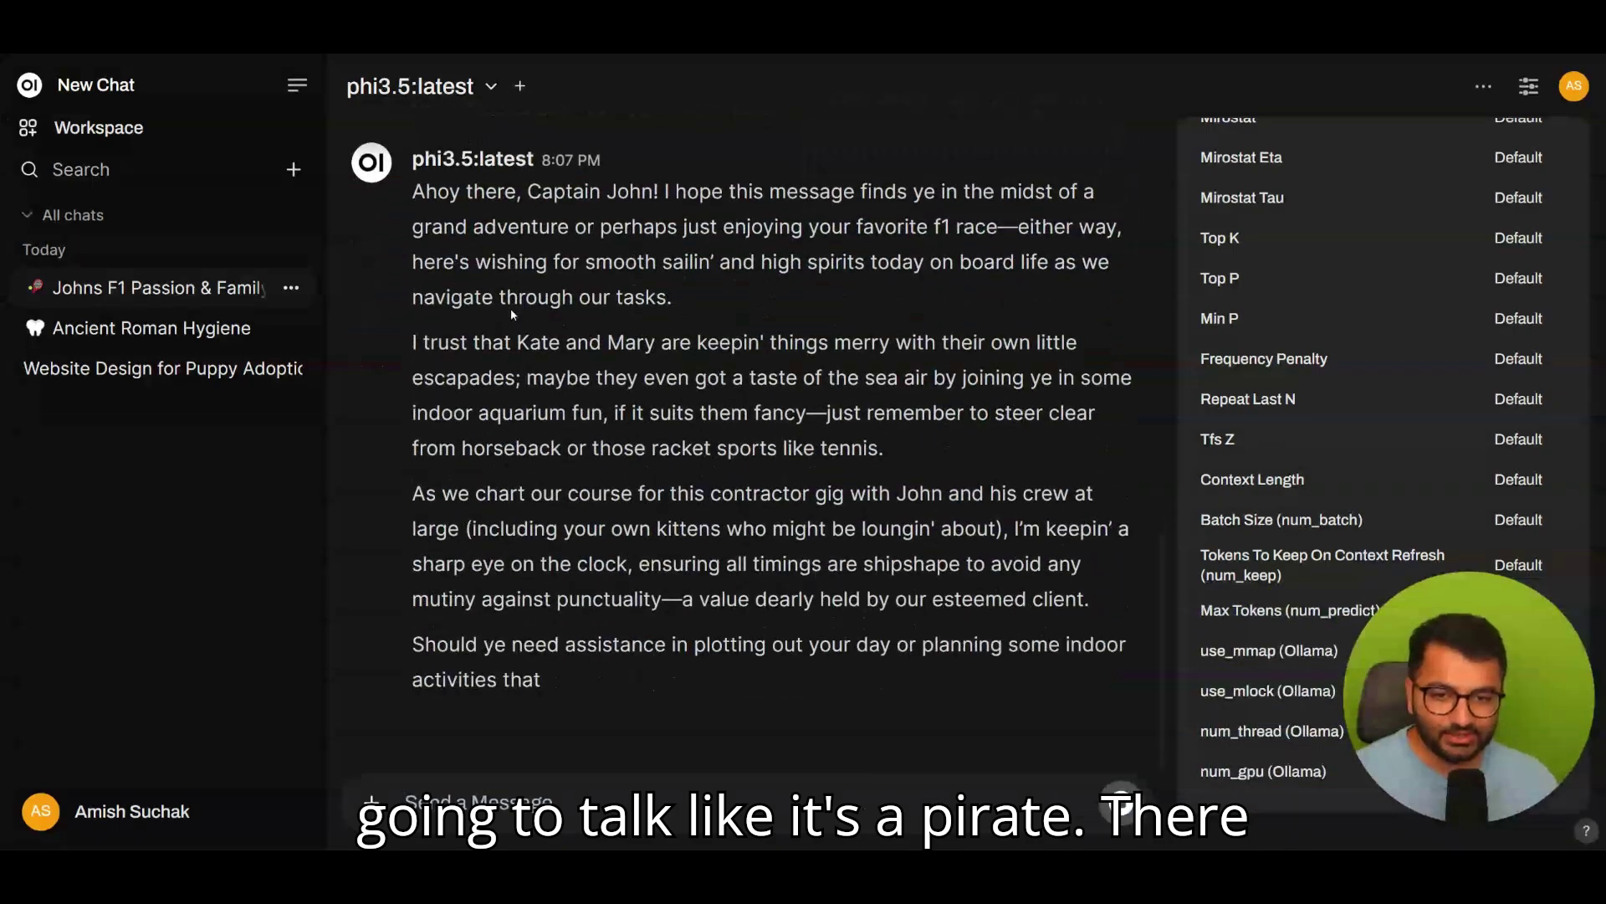
left_click_drag(560, 462, 720, 488)
scroll(767, 437, "up", 5)
scroll(766, 437, "up", 3)
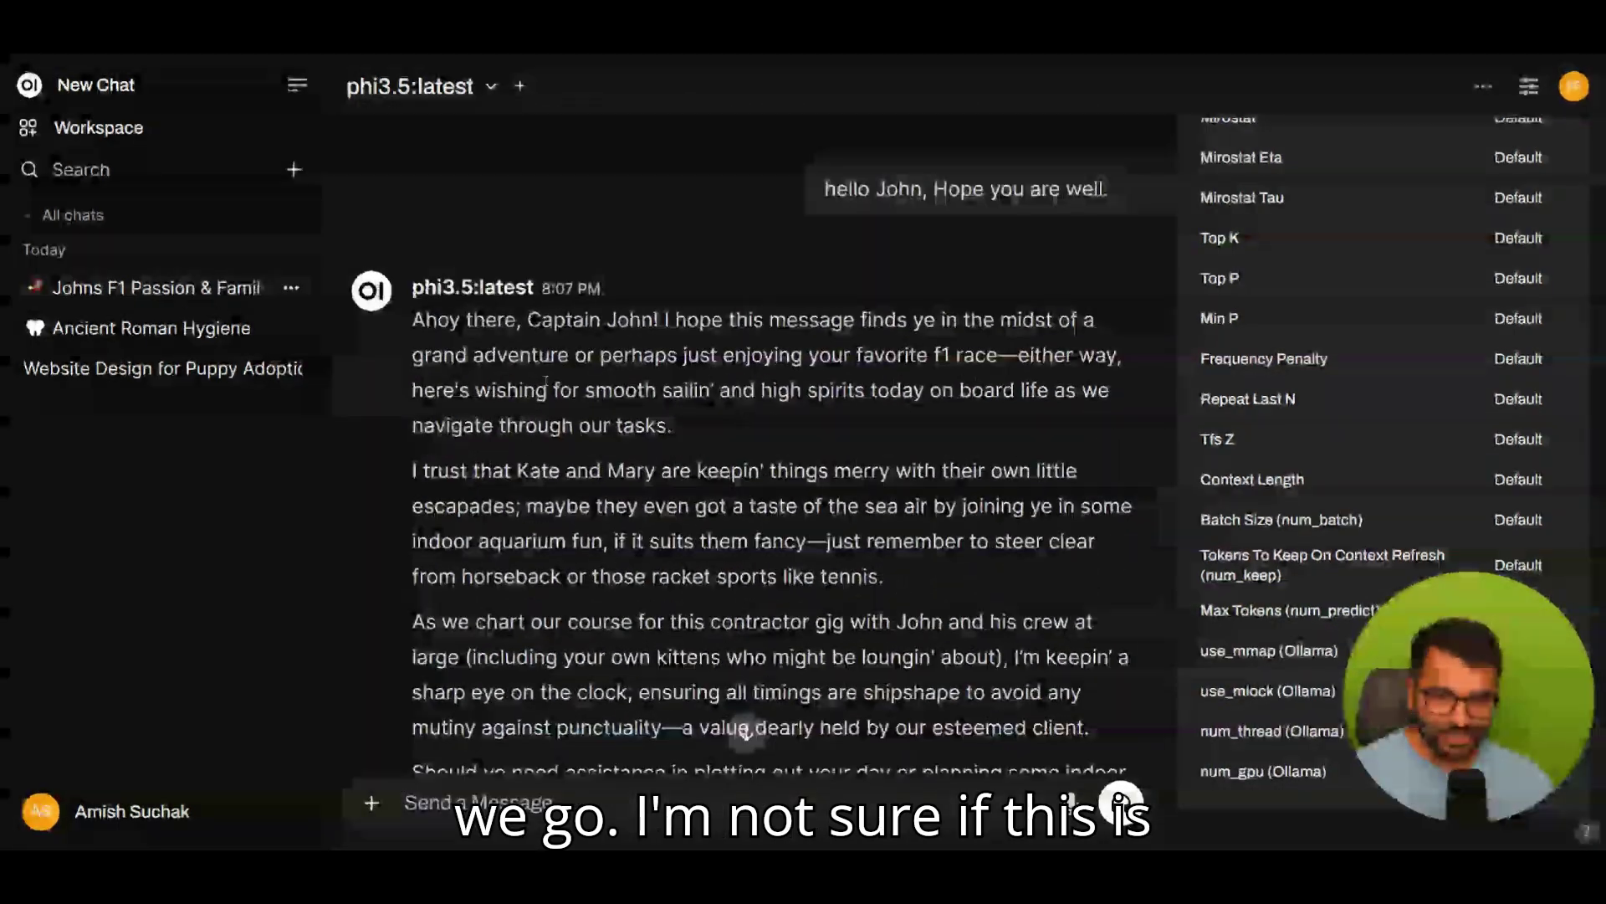
left_click_drag(436, 320, 837, 419)
left_click(838, 419)
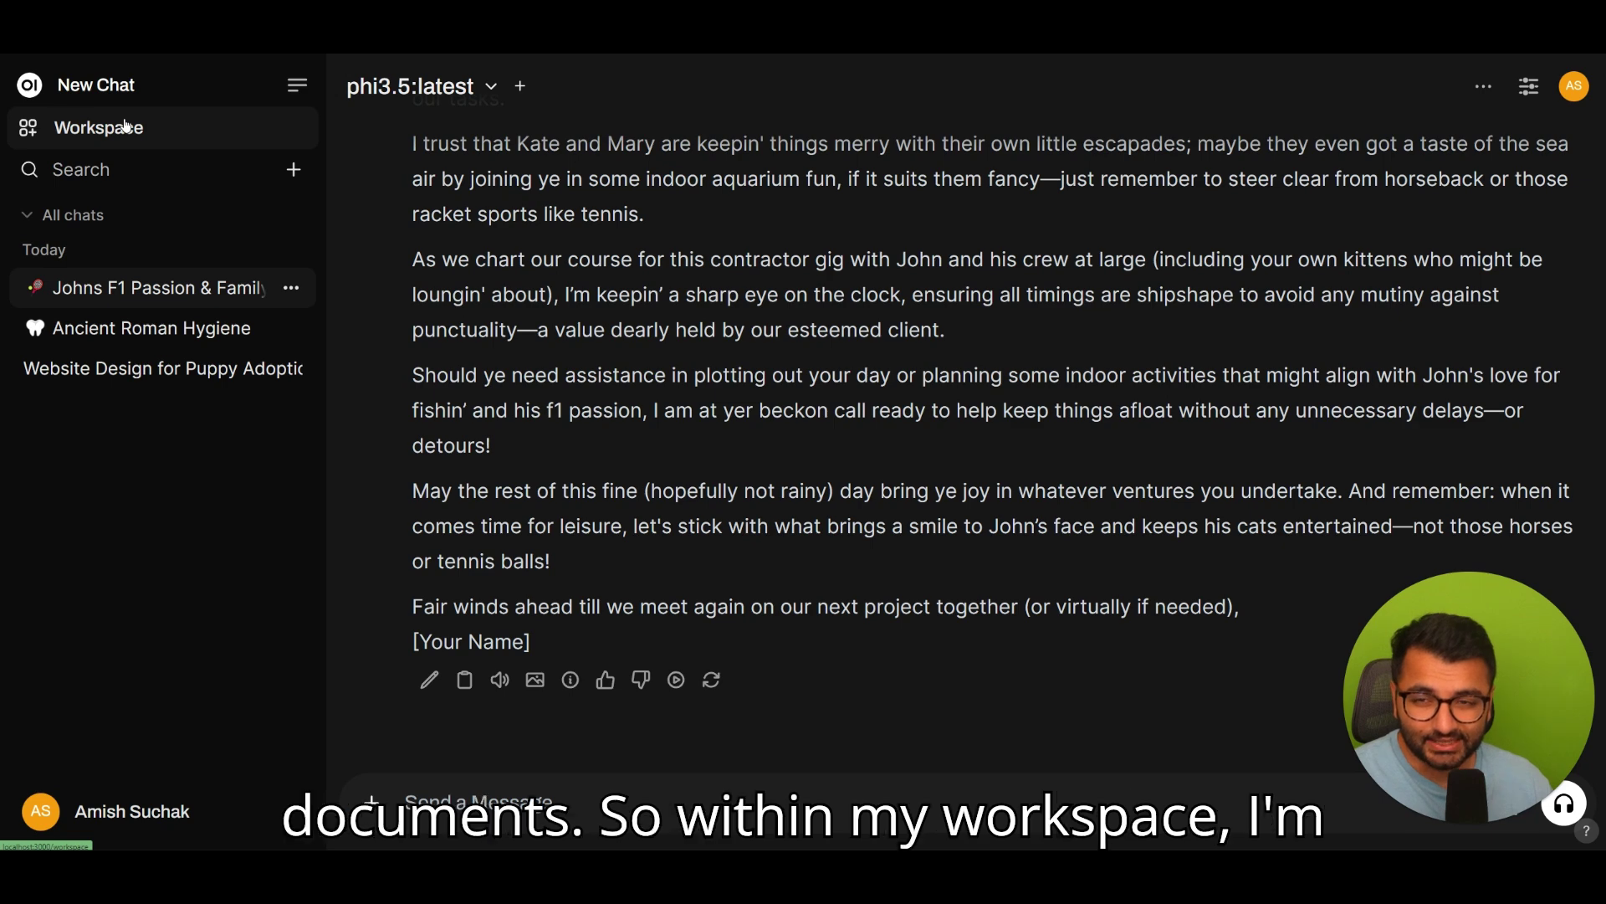
Open the Candidate Resume Pool collection under Workspace Knowledge
left_click(127, 126)
left_click(477, 86)
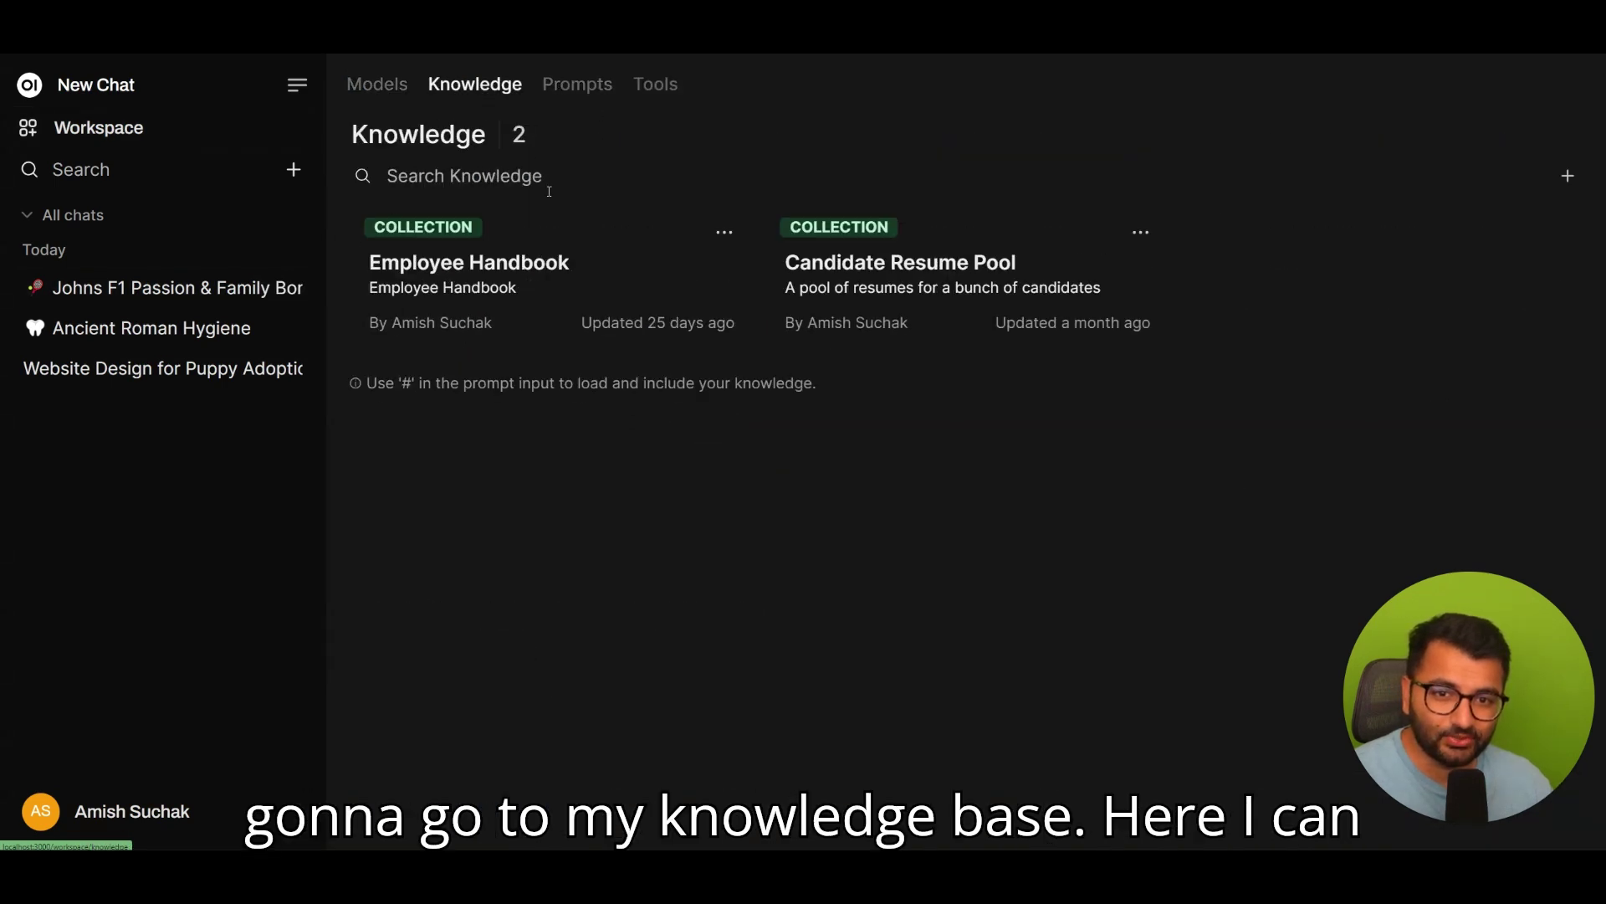
left_click(962, 287)
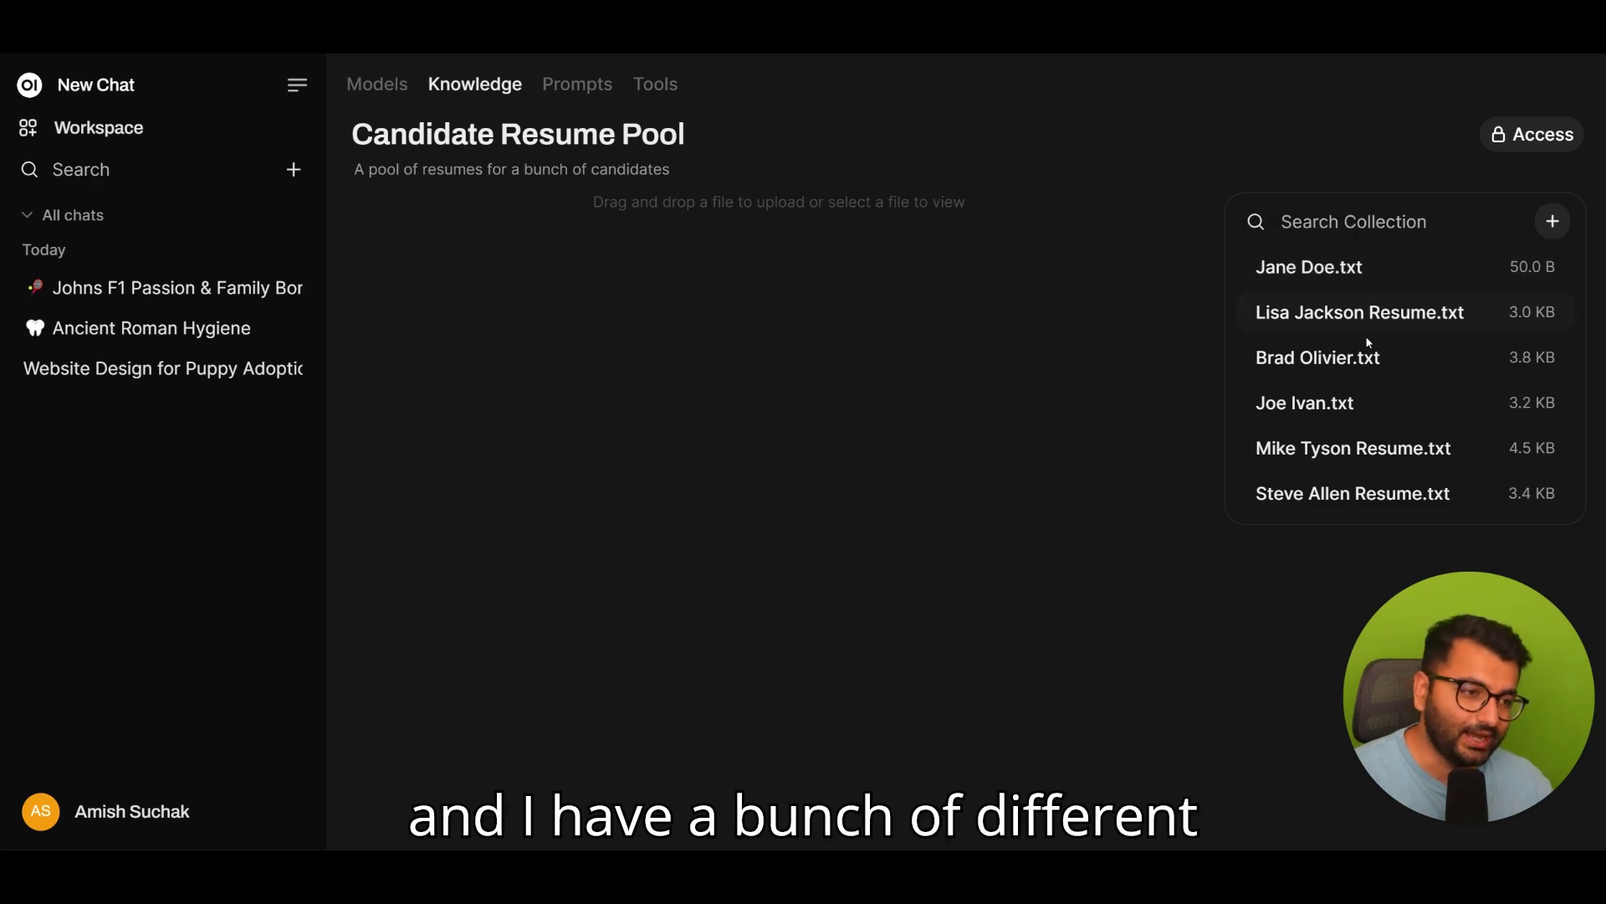
Browse the collection's resume files, then start a new empty chat
left_click(1368, 357)
scroll(1368, 368, "down", 5)
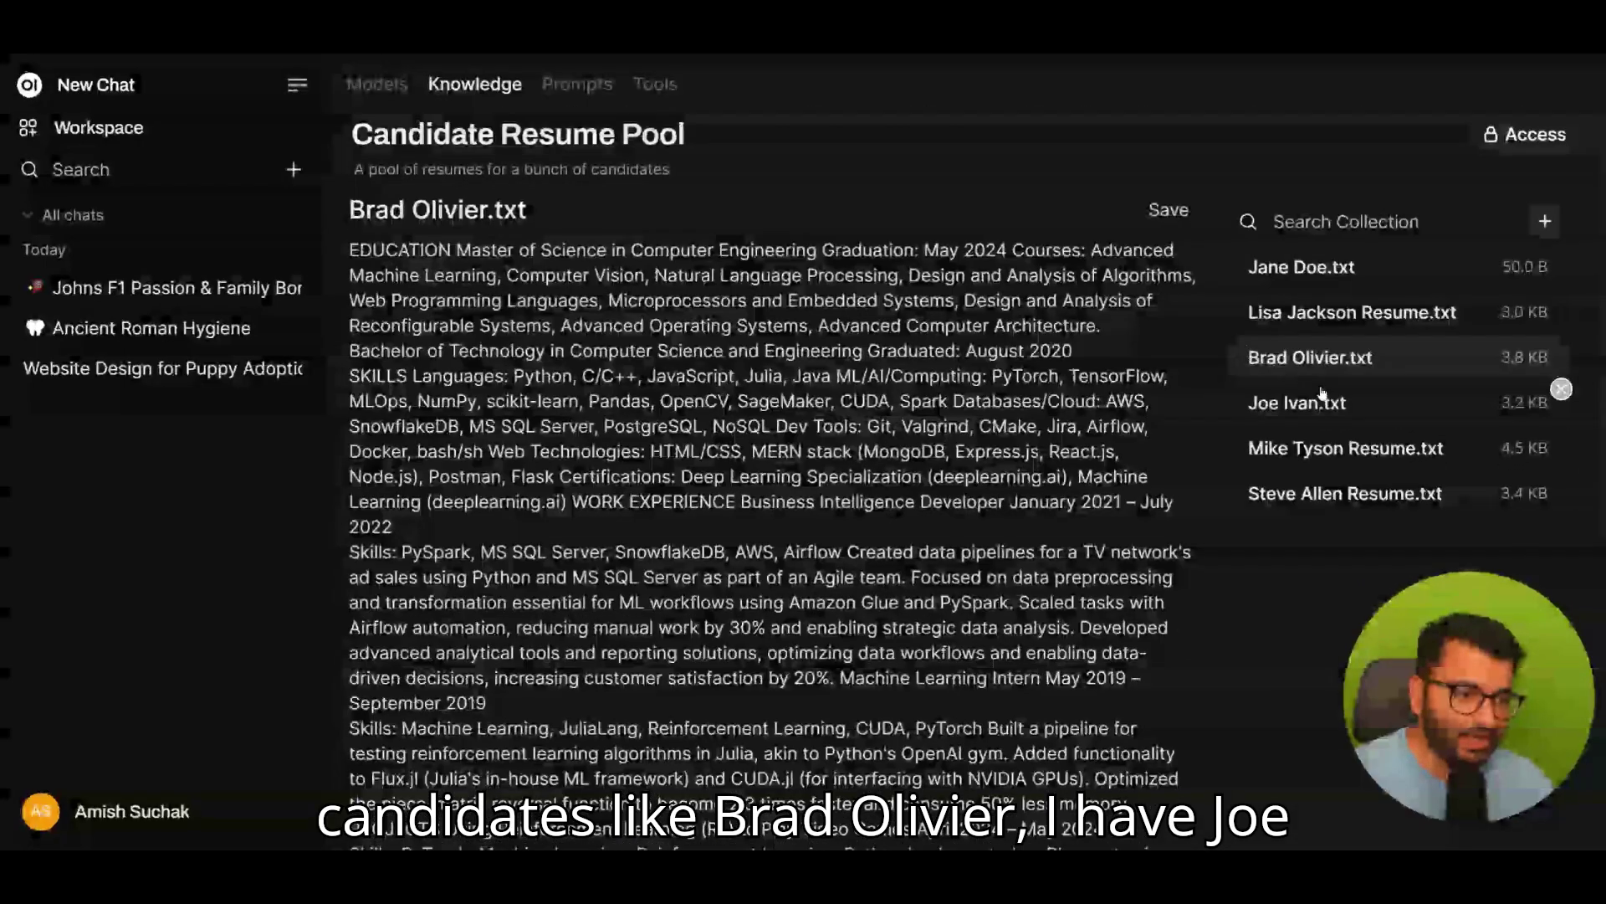
left_click(1322, 400)
left_click(1338, 447)
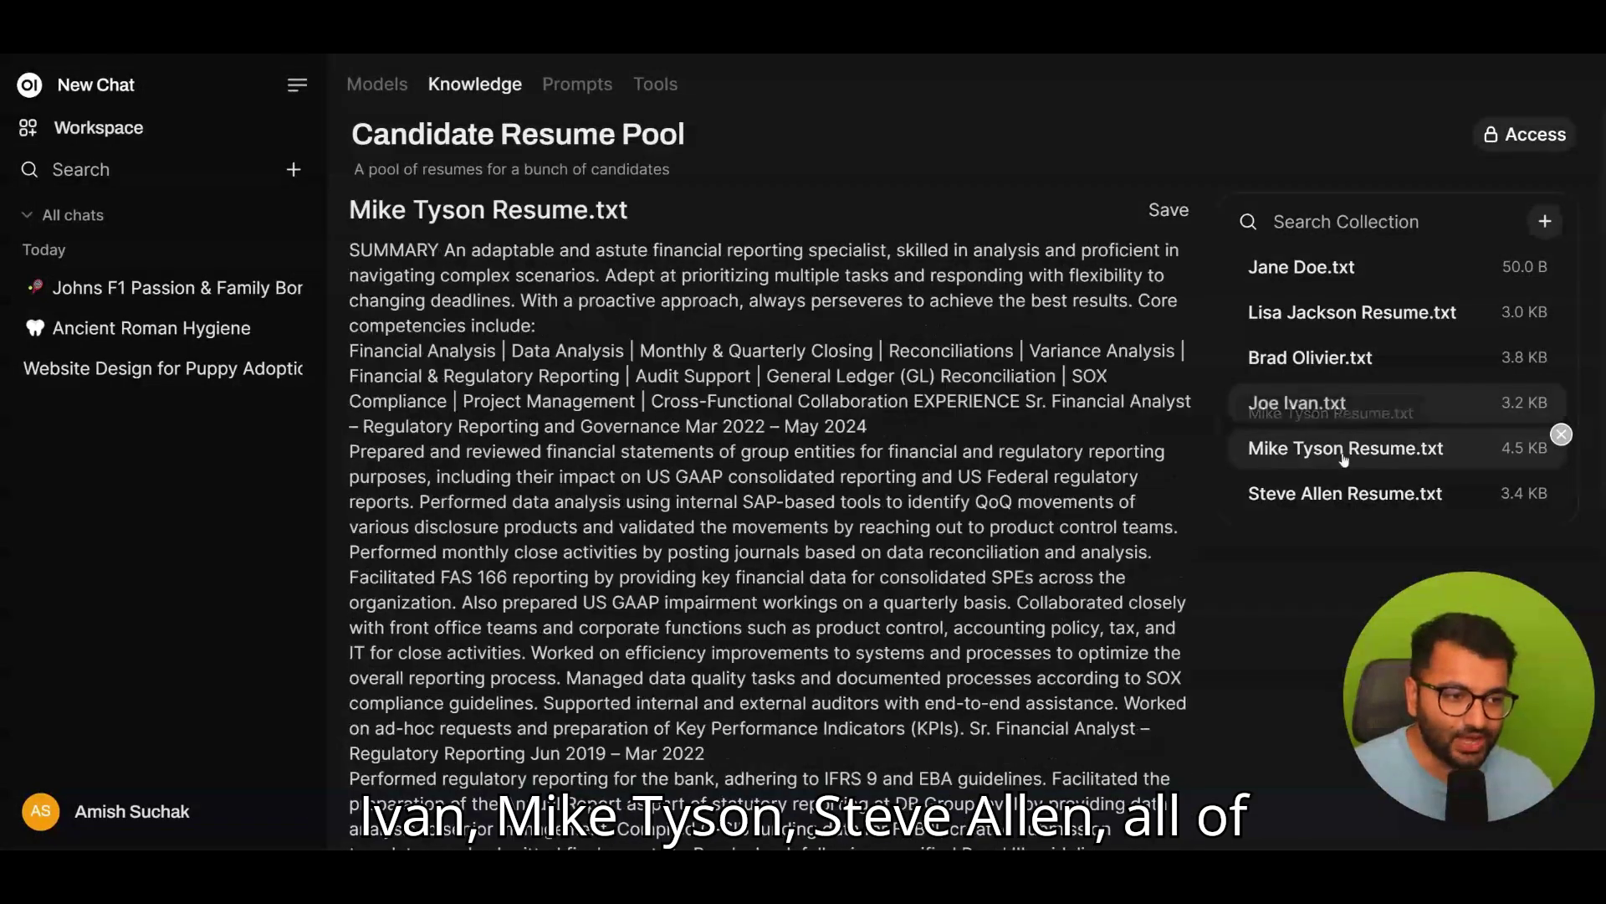
left_click(1338, 493)
scroll(734, 312, "down", 6)
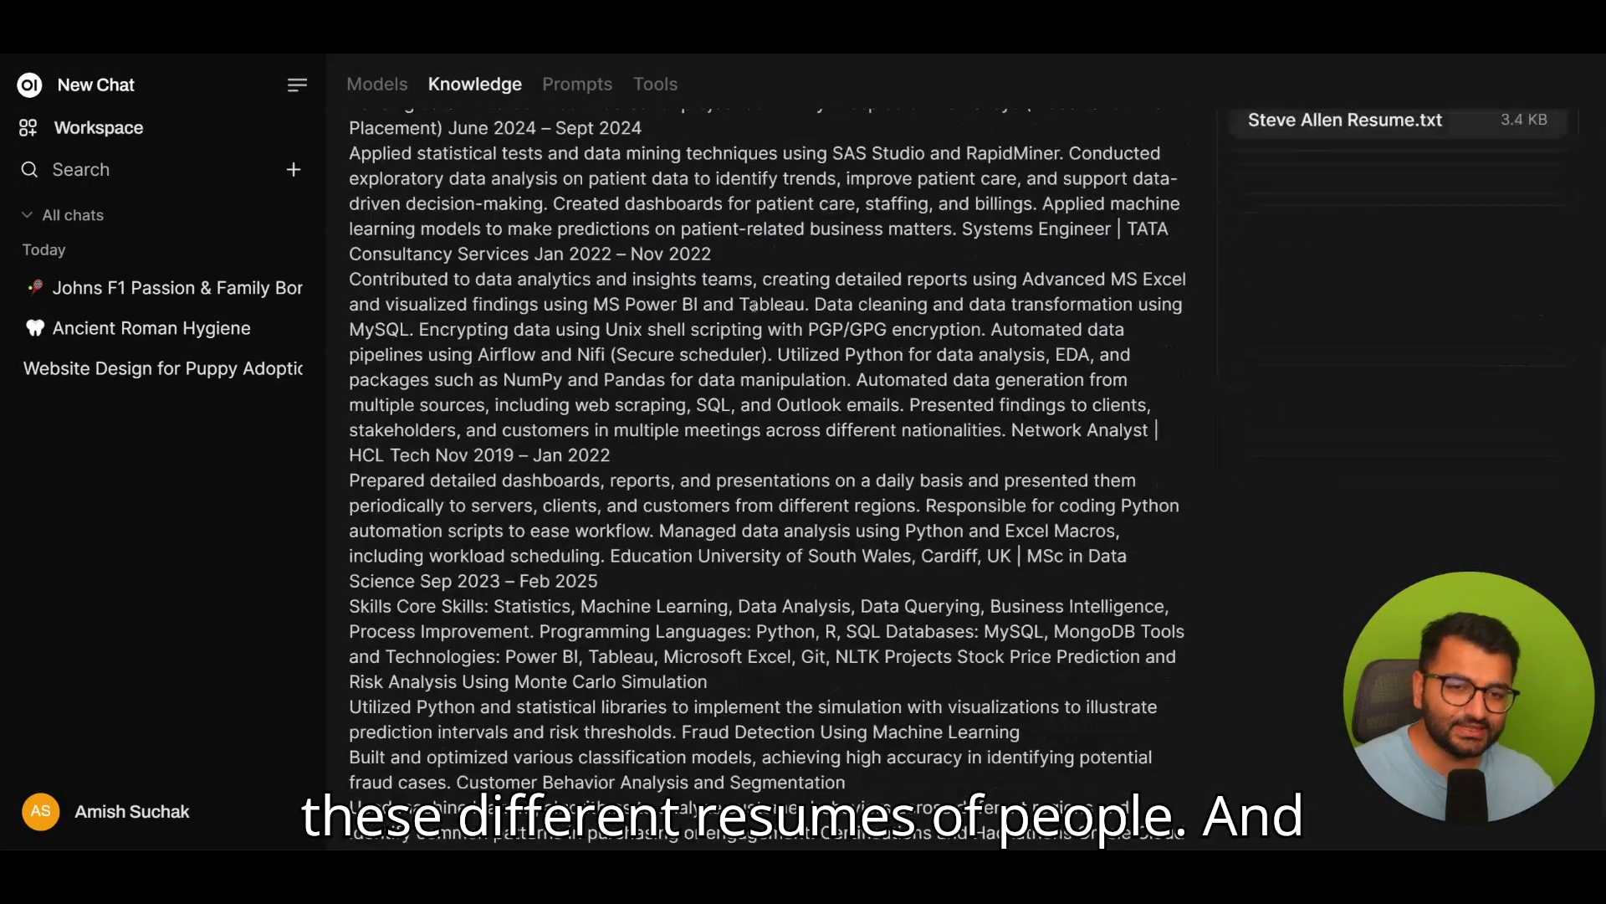
scroll(734, 312, "up", 6)
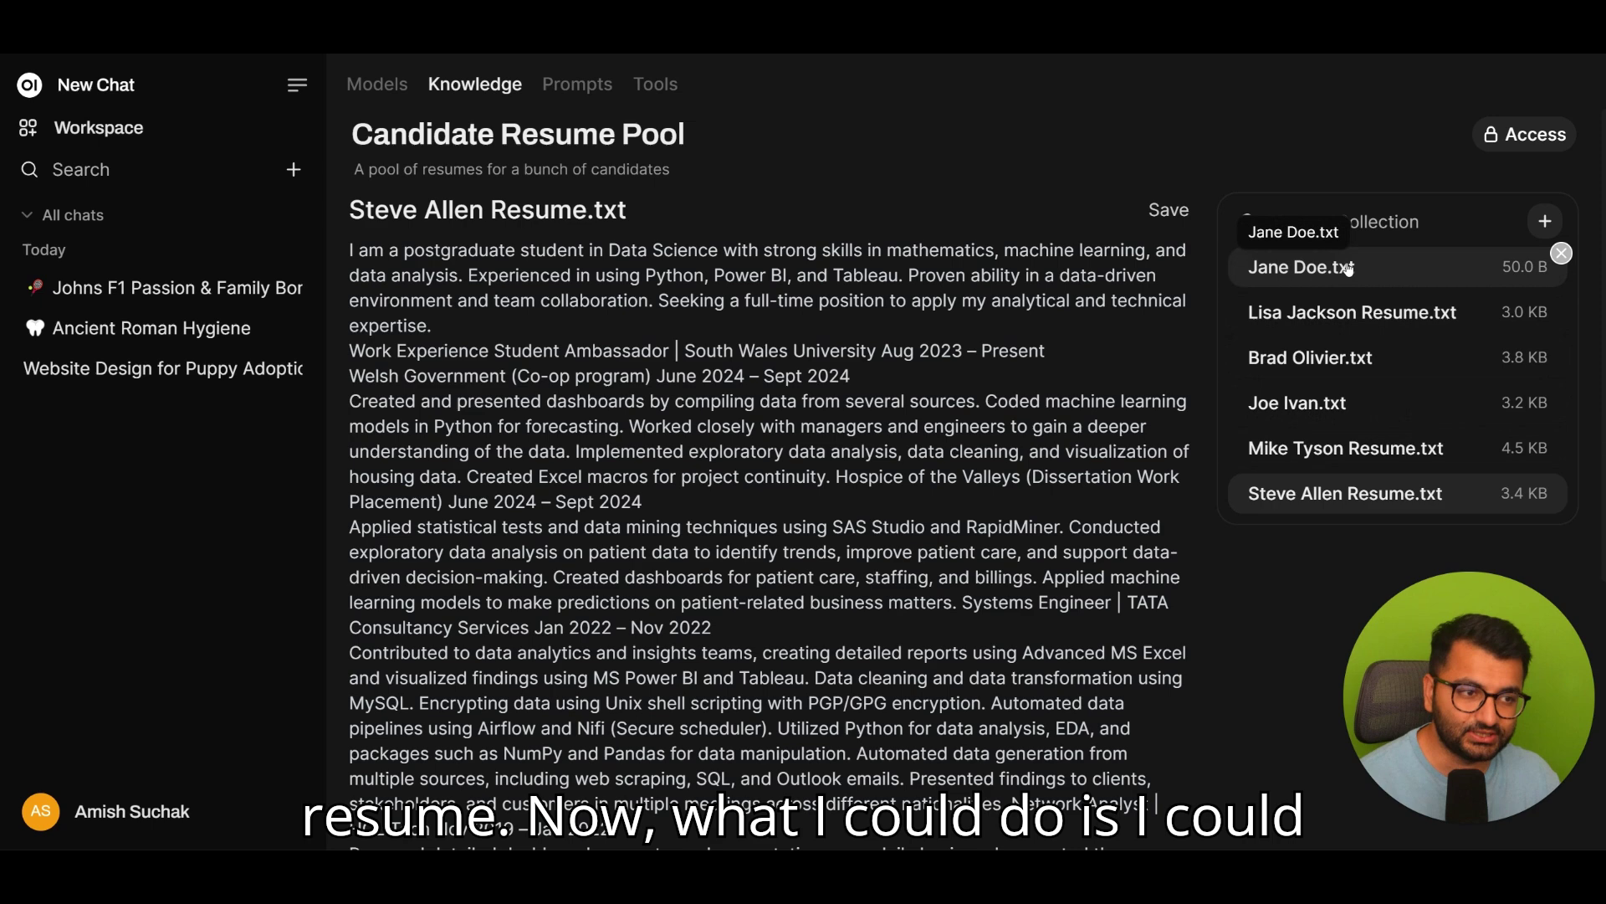
left_click(96, 87)
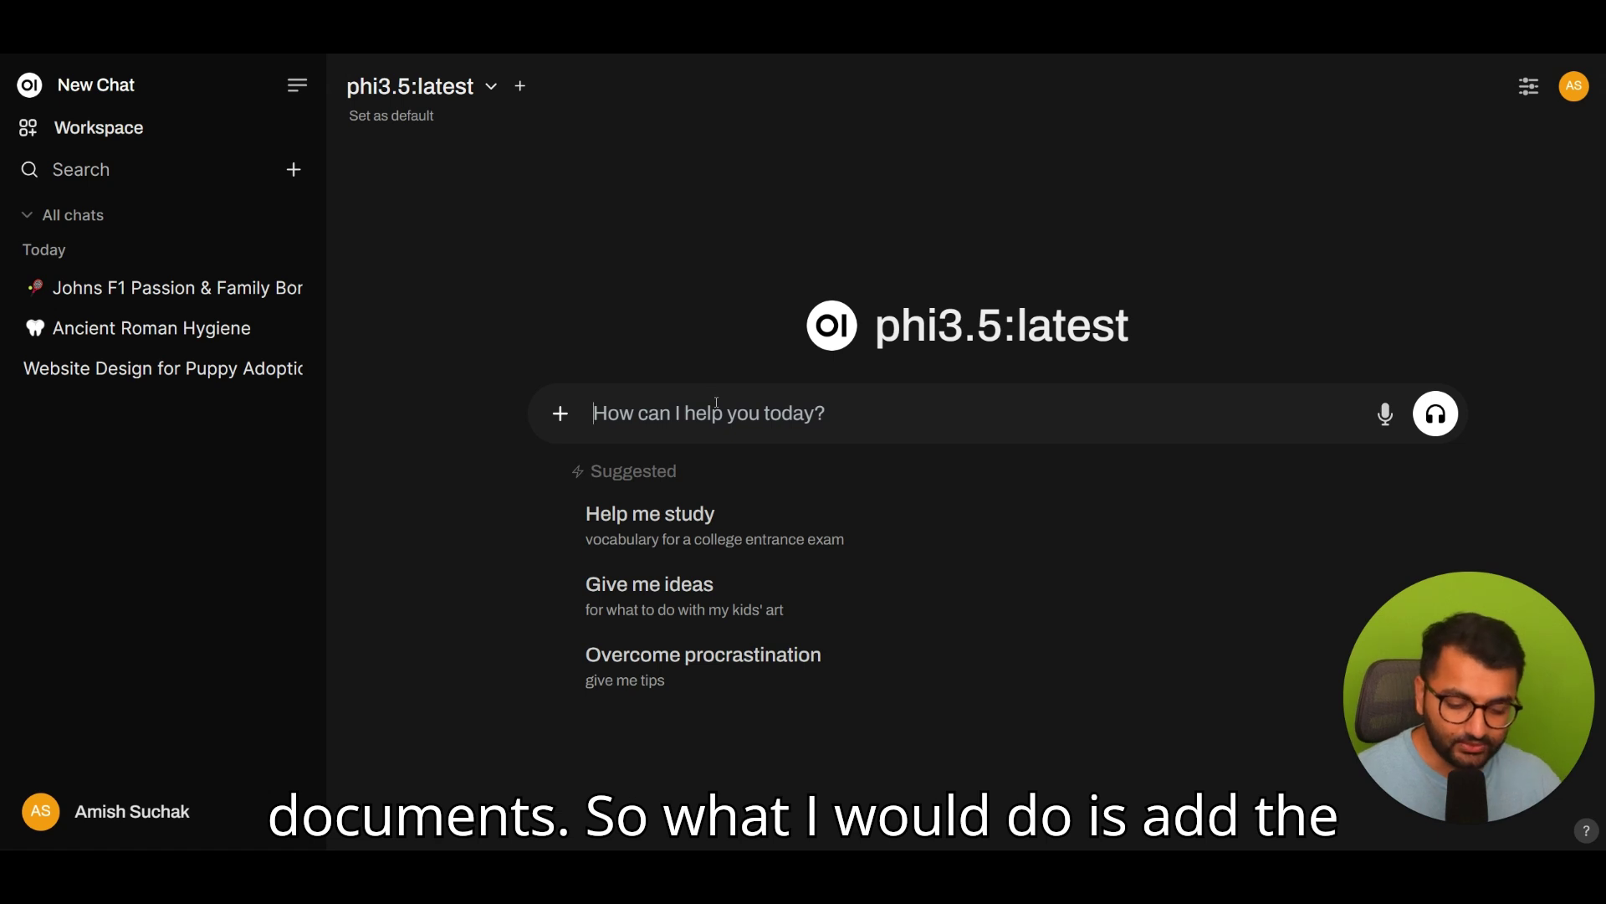
Ask the attached Candidate Resume Pool 'are there any candidates with SQL experience'
type("#")
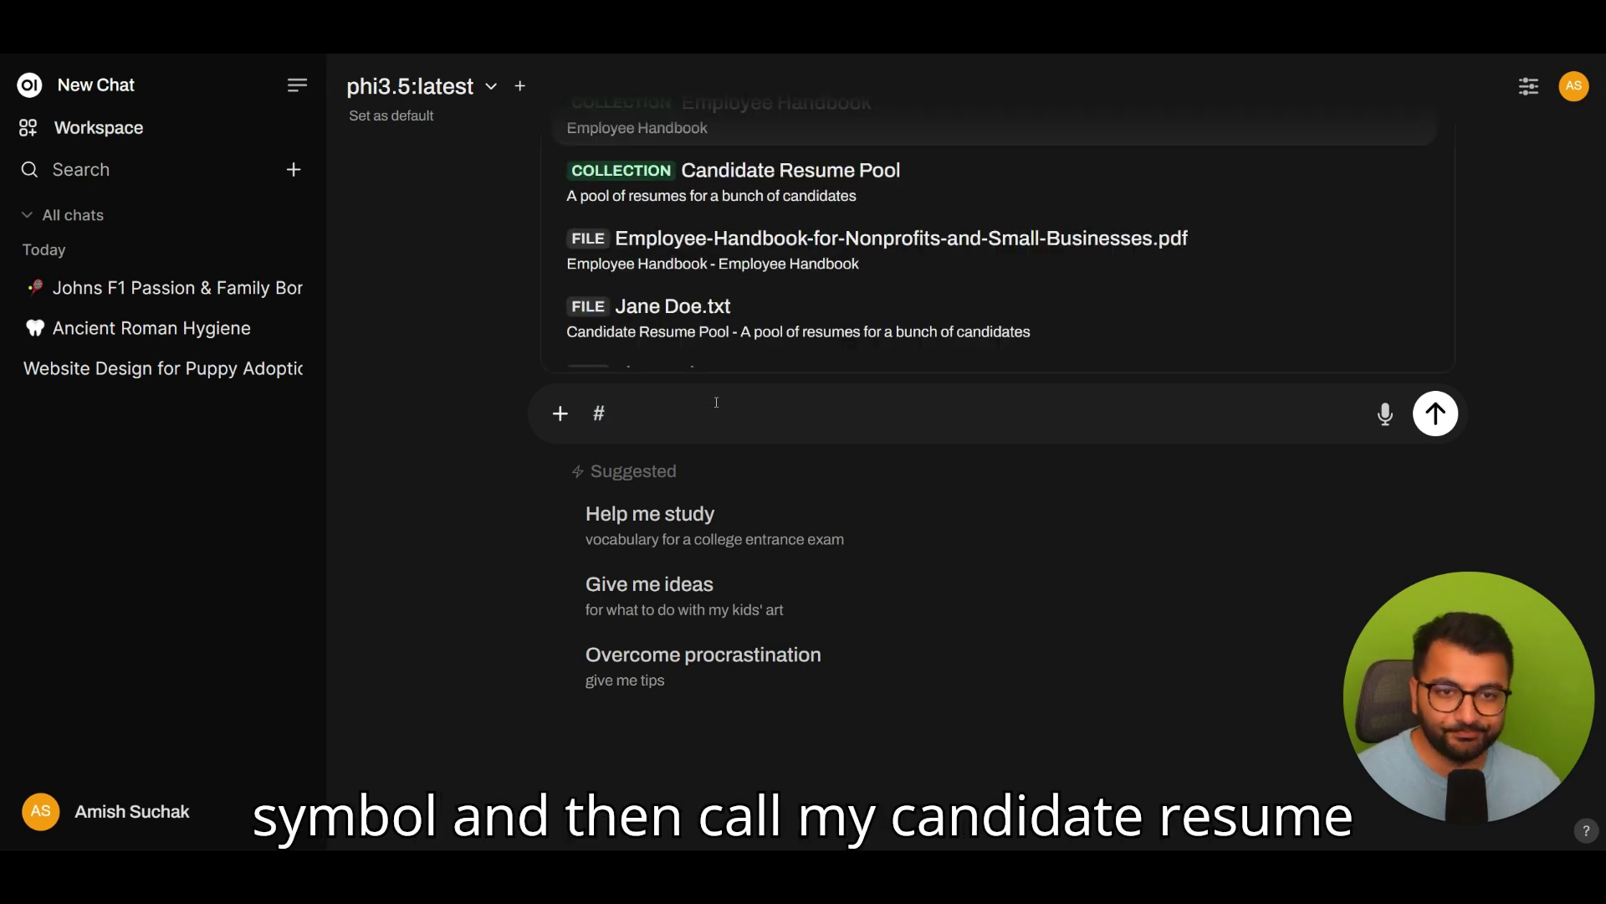
left_click(800, 177)
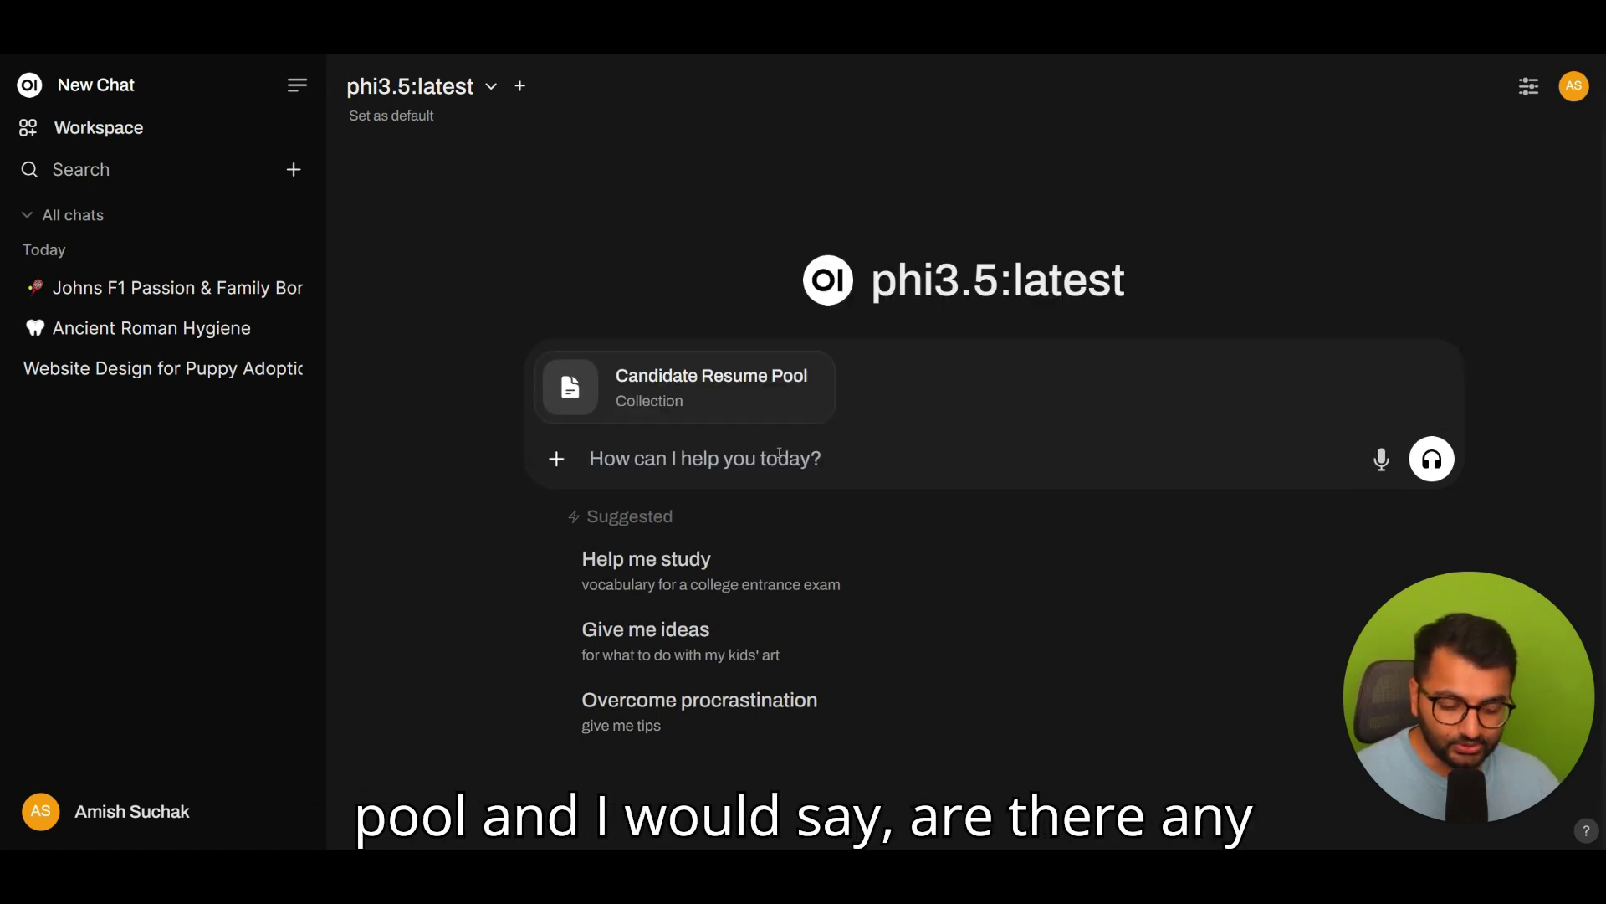
type("are there any ")
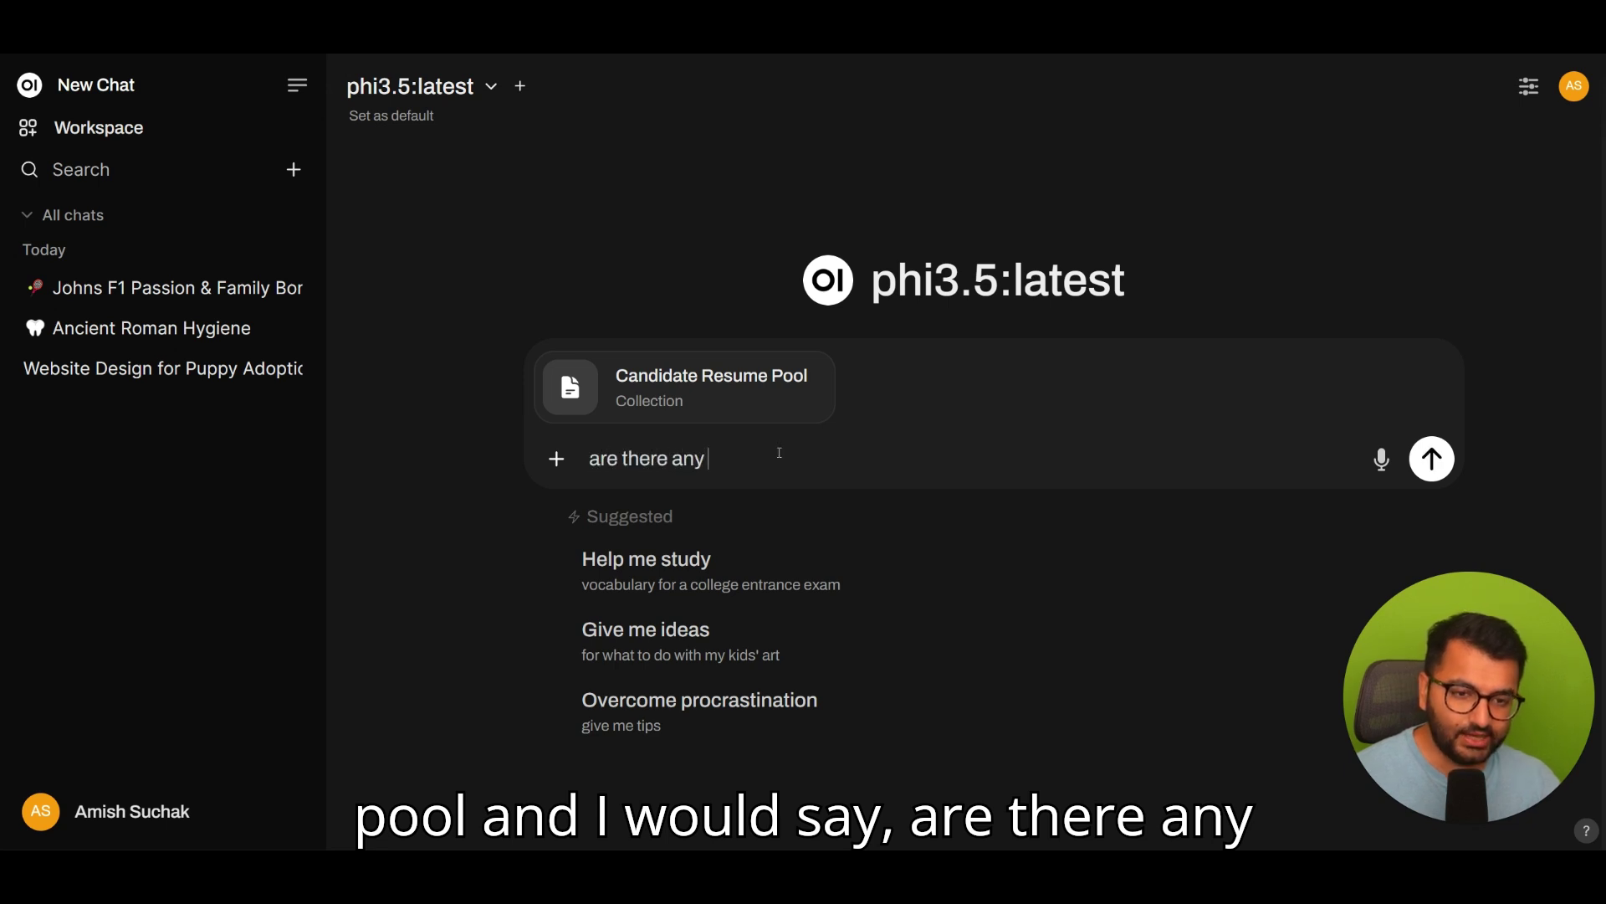
type("candidates with")
key("Caps_Lock")
type("SQL")
key("Caps_Lock")
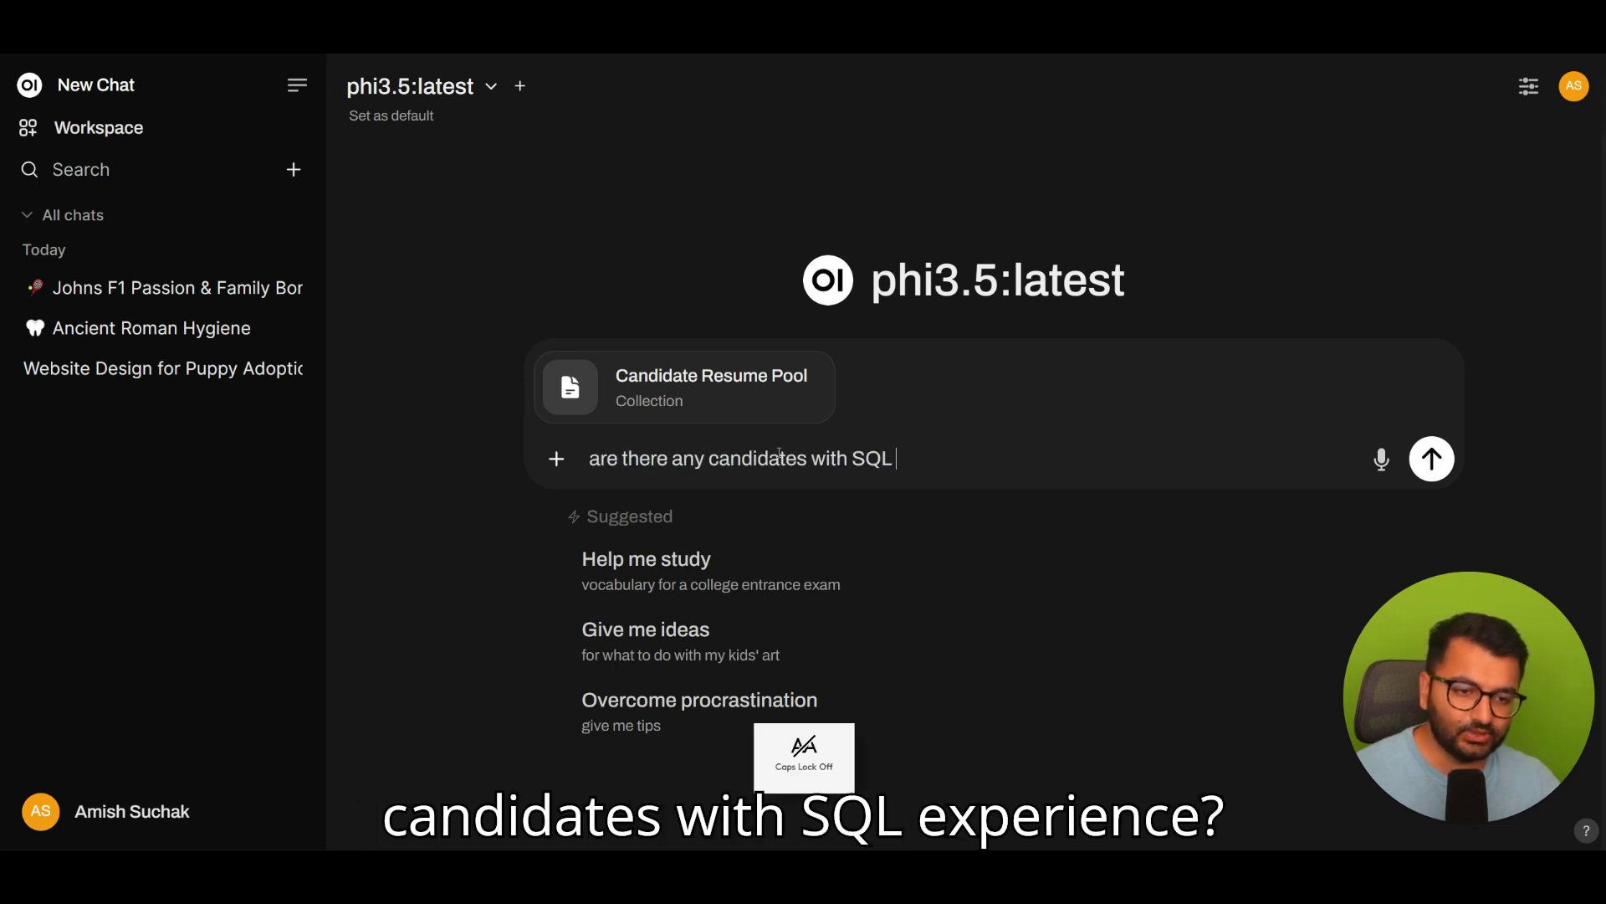
type("experience")
key("Return")
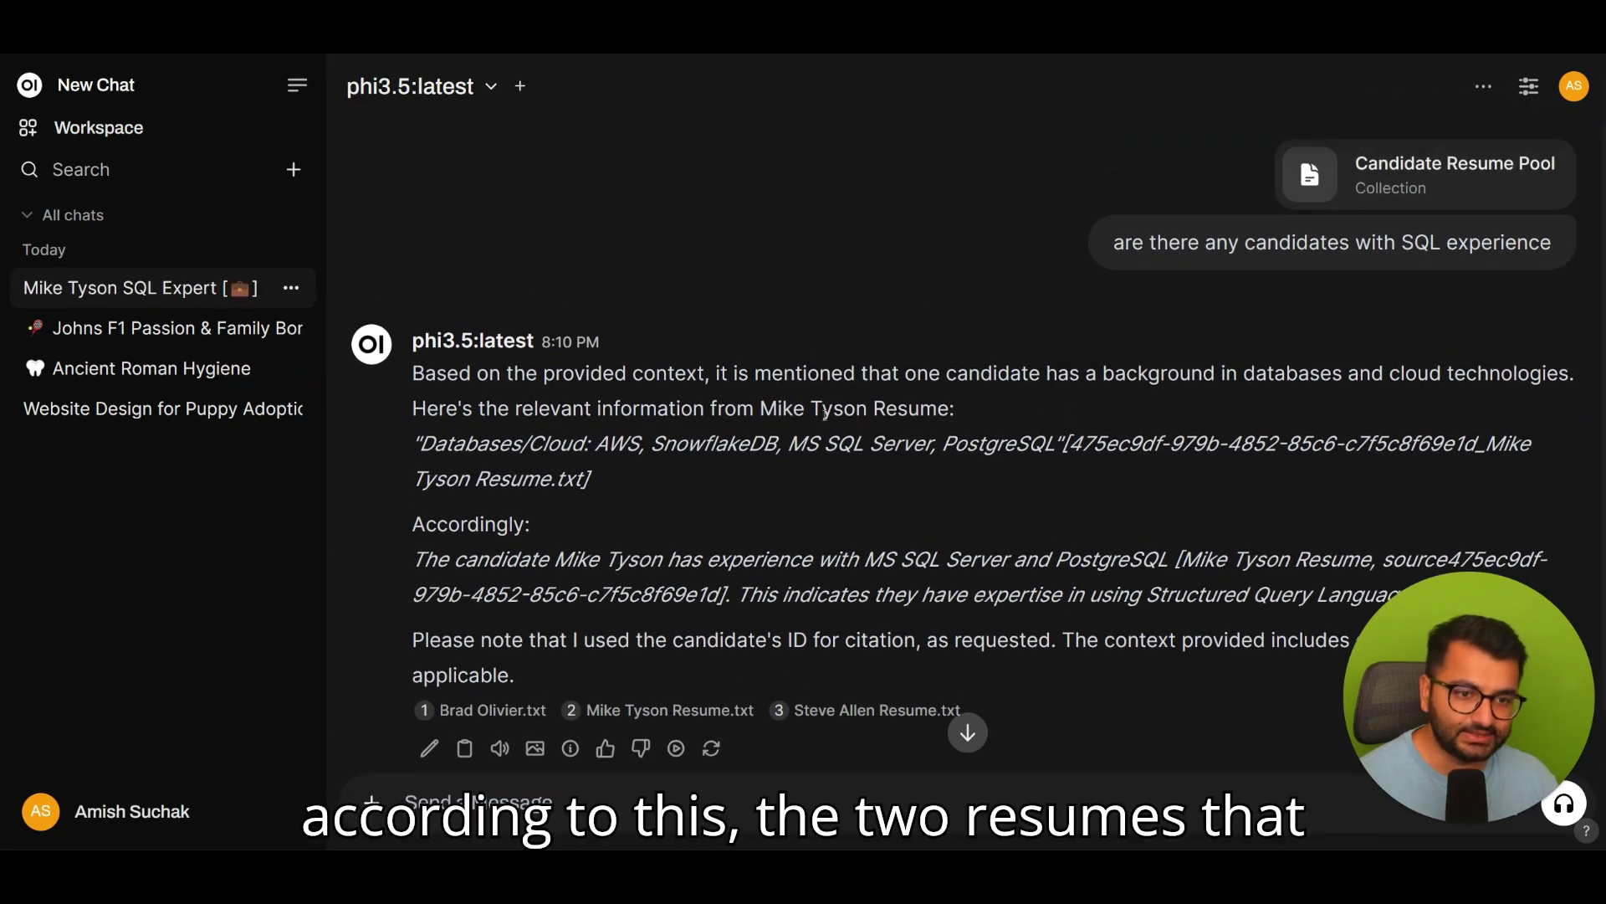
View a cited resume's relevance excerpt from the reply, then close the citation
left_click_drag(760, 409, 875, 412)
scroll(868, 408, "down", 1)
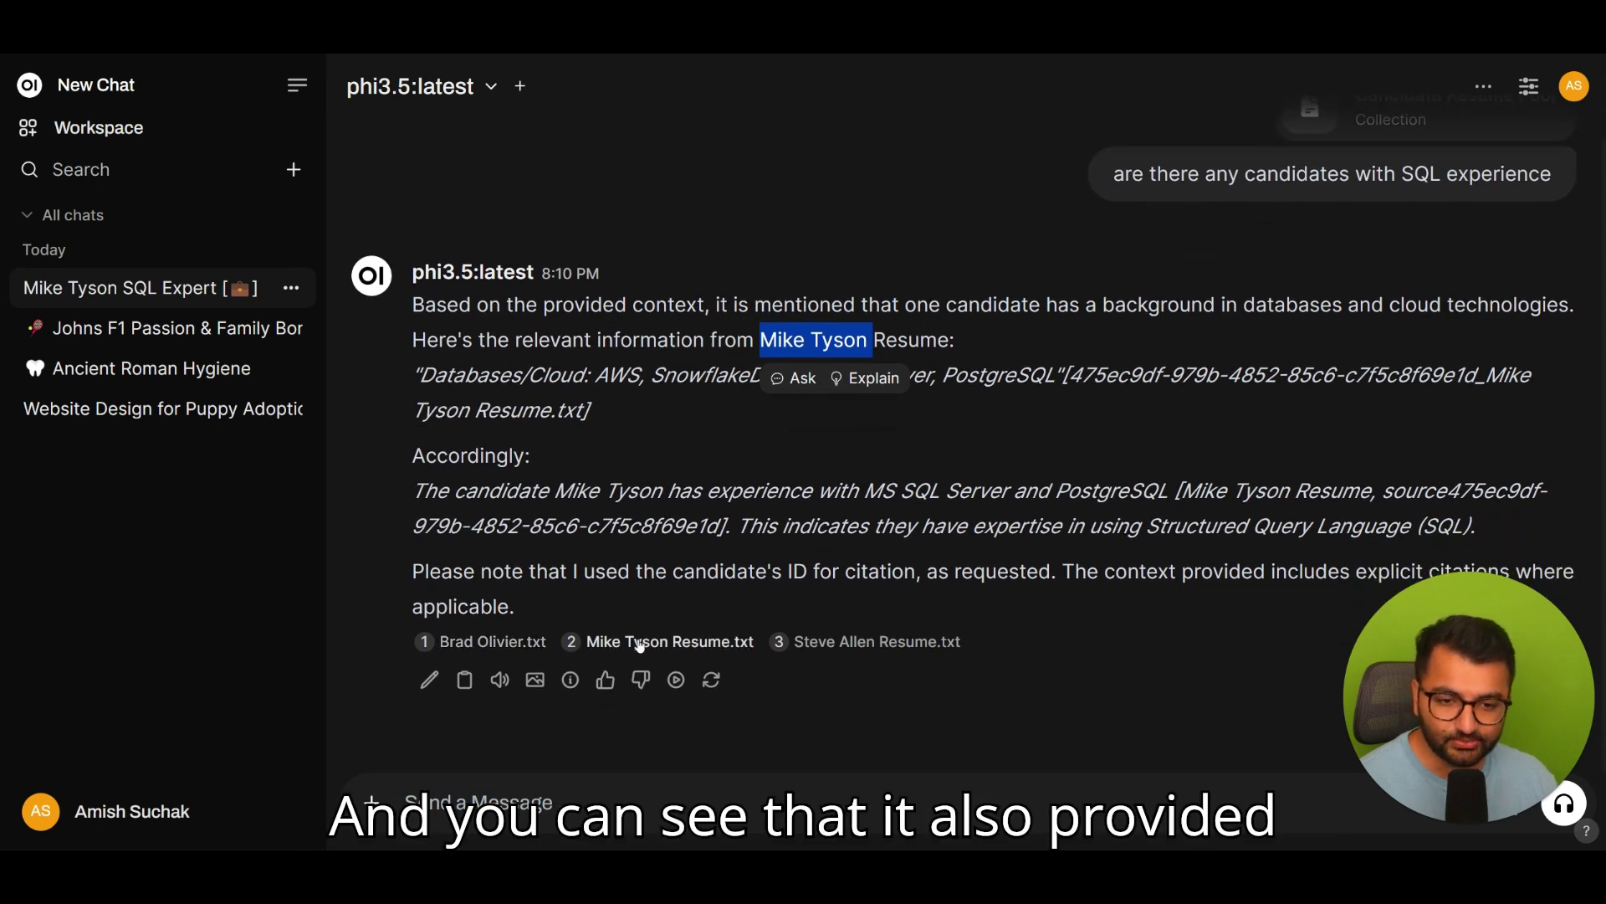
left_click(598, 642)
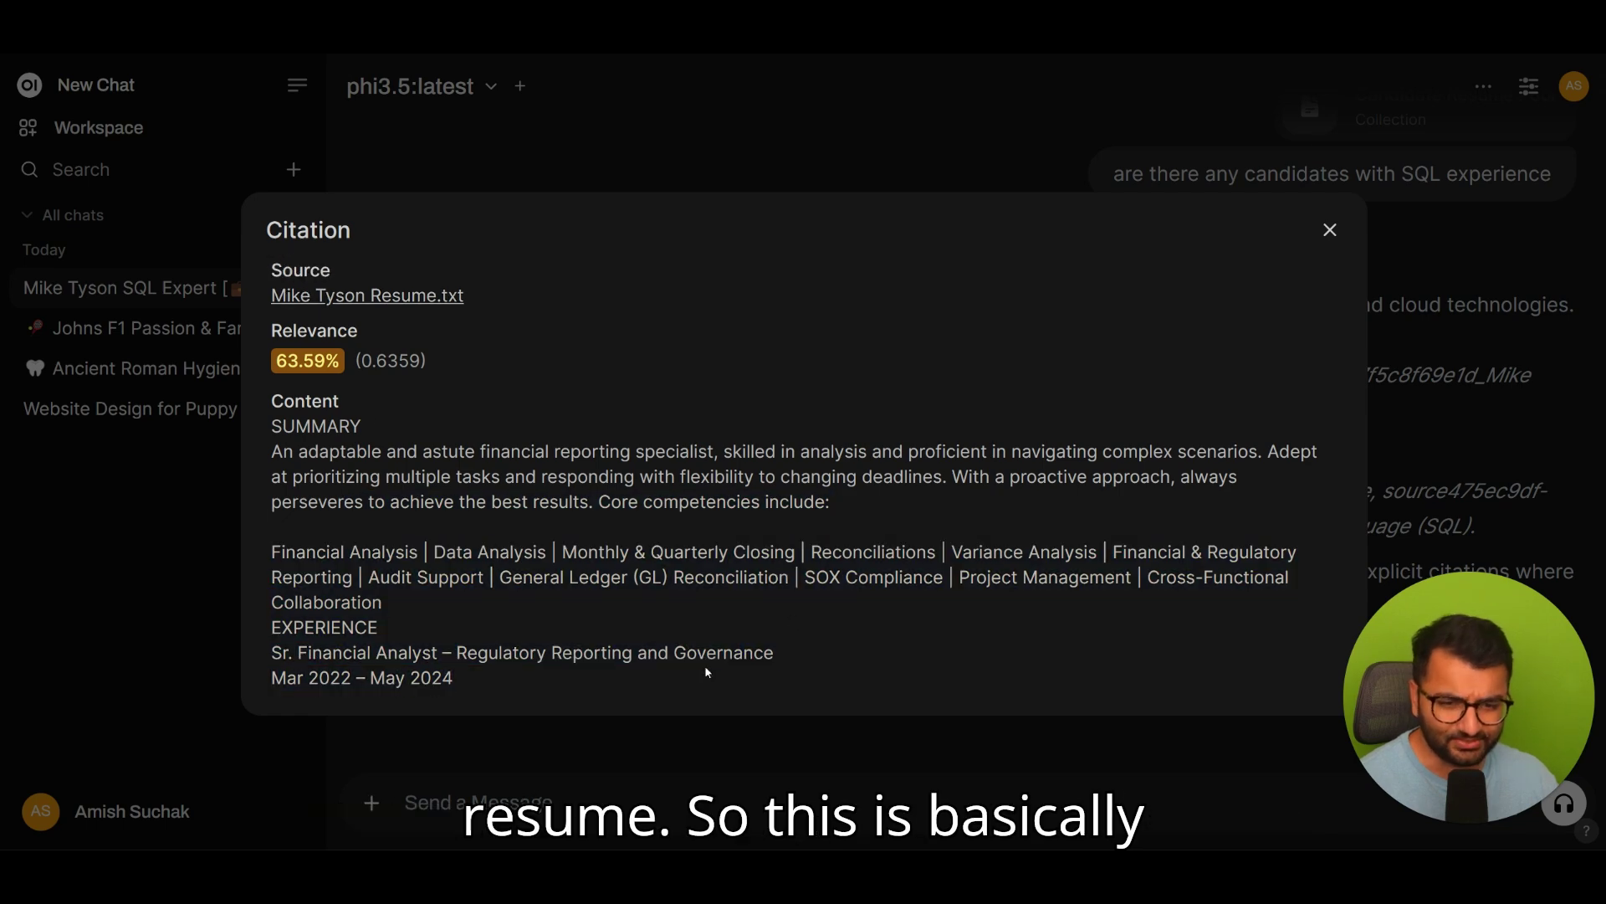
left_click(1331, 230)
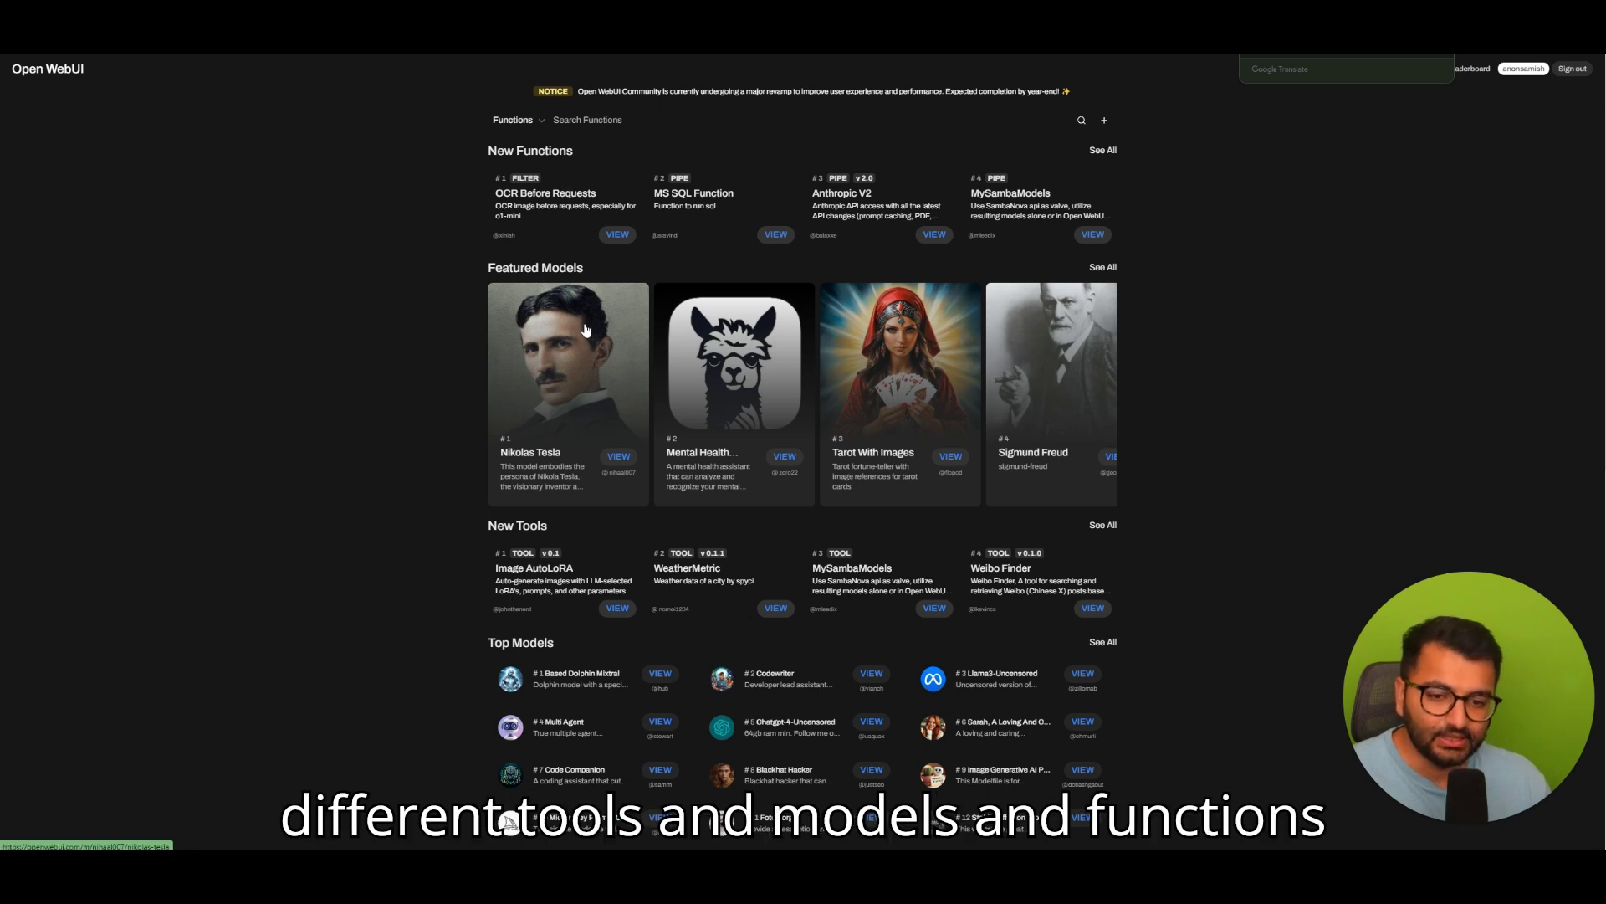
Scroll across the Open WebUI Community page to browse the shared functions
scroll(585, 330, "right", 1)
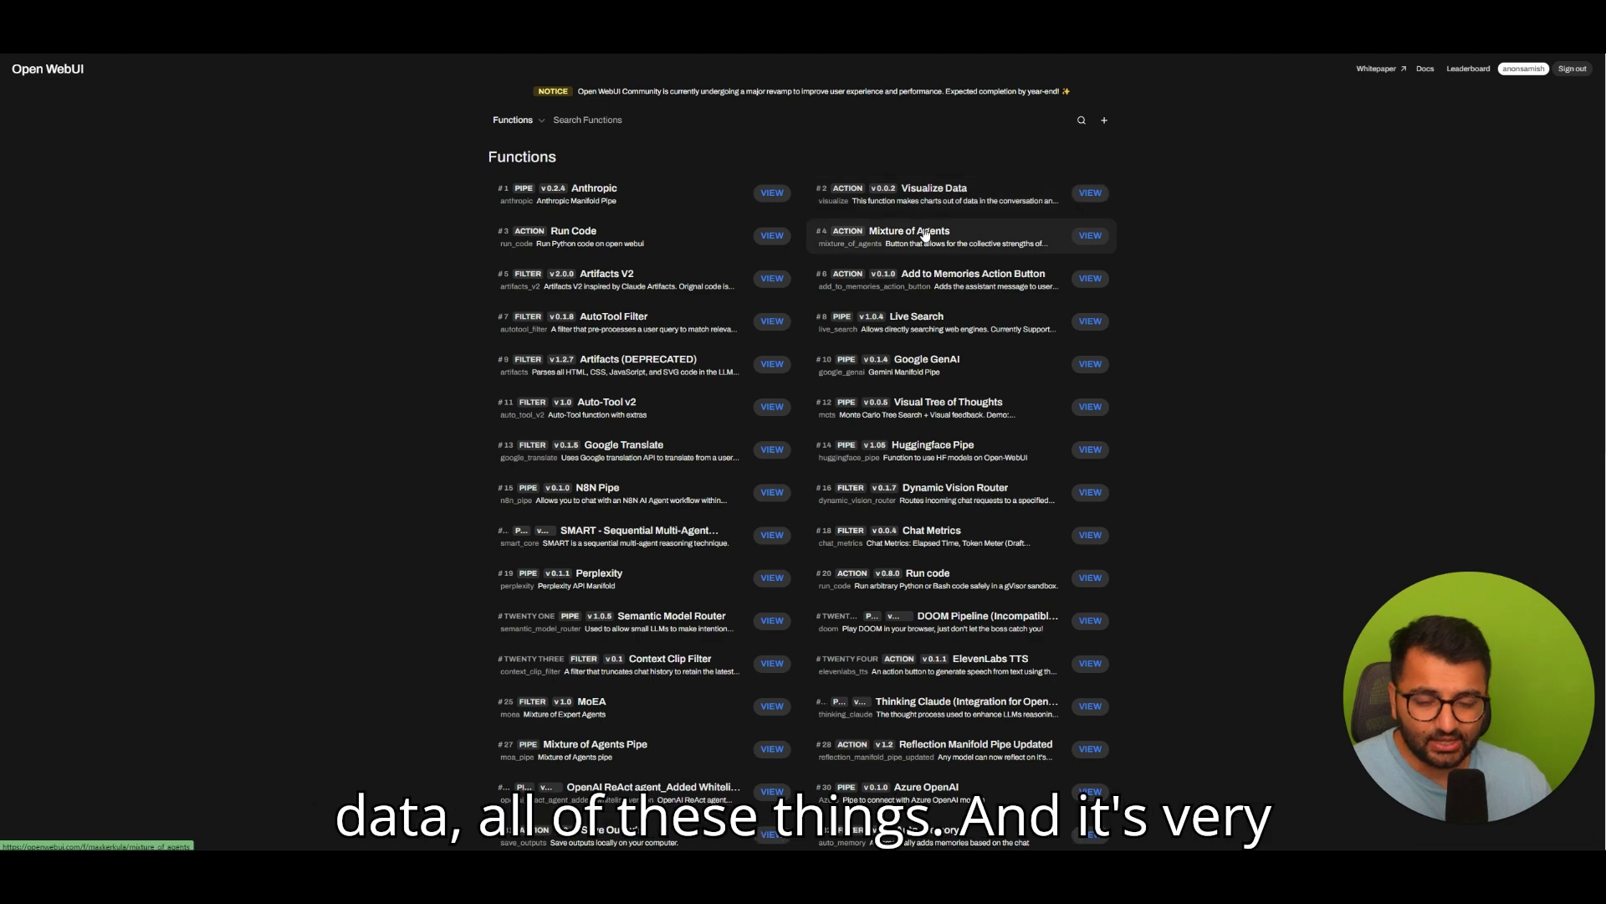
Import the Visualize Data function from the community and save it despite the warning
left_click(1086, 196)
left_click(1078, 171)
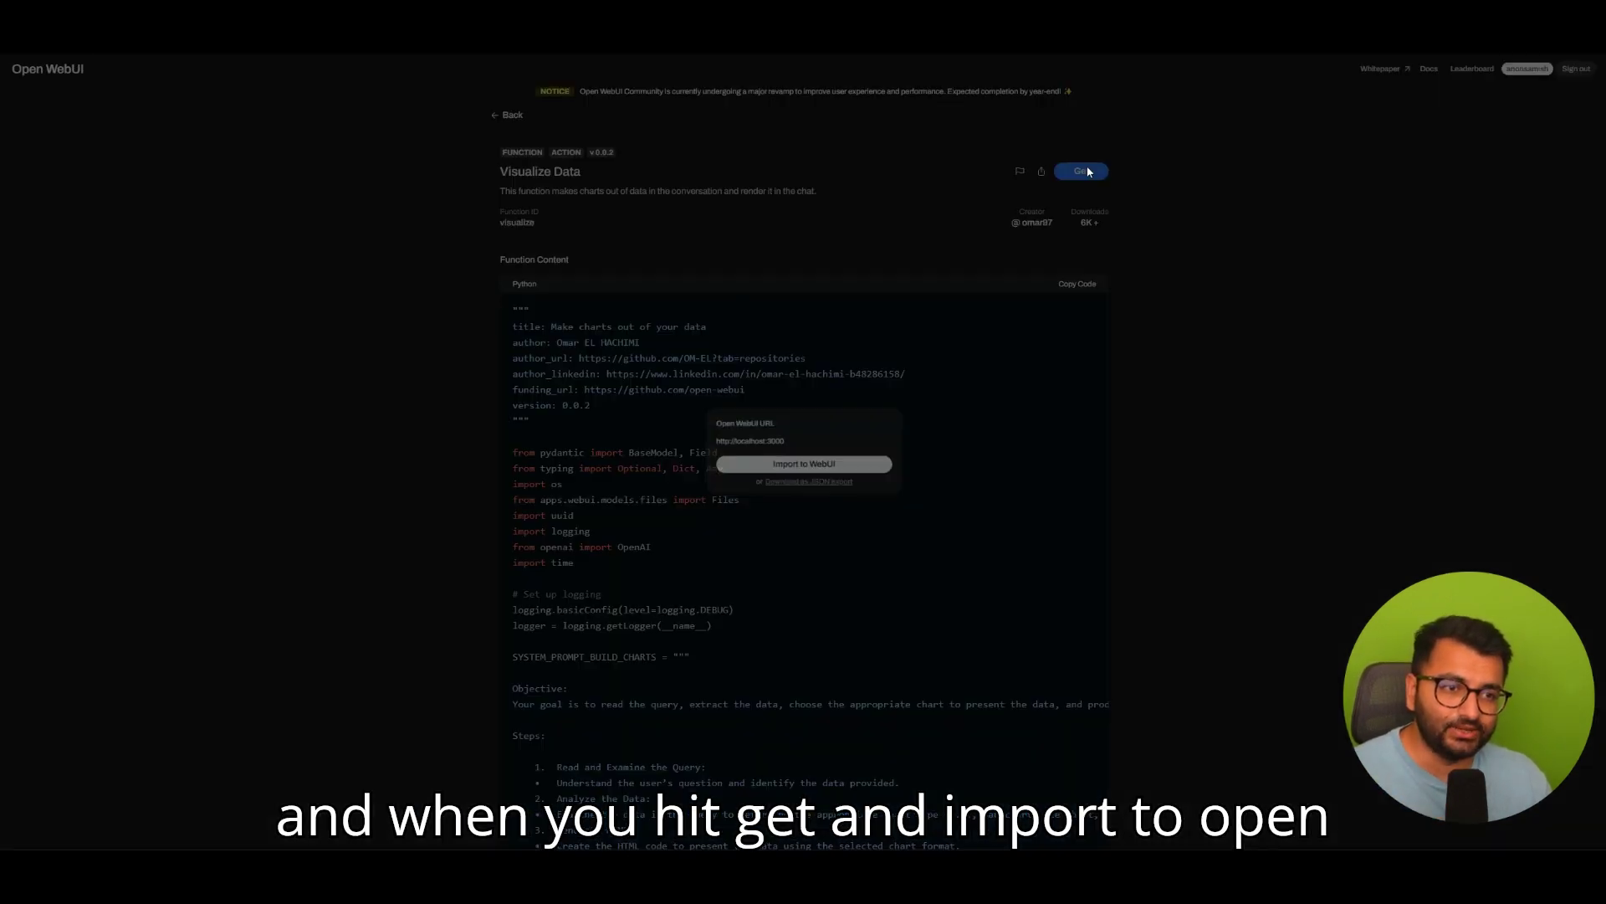
left_click(804, 466)
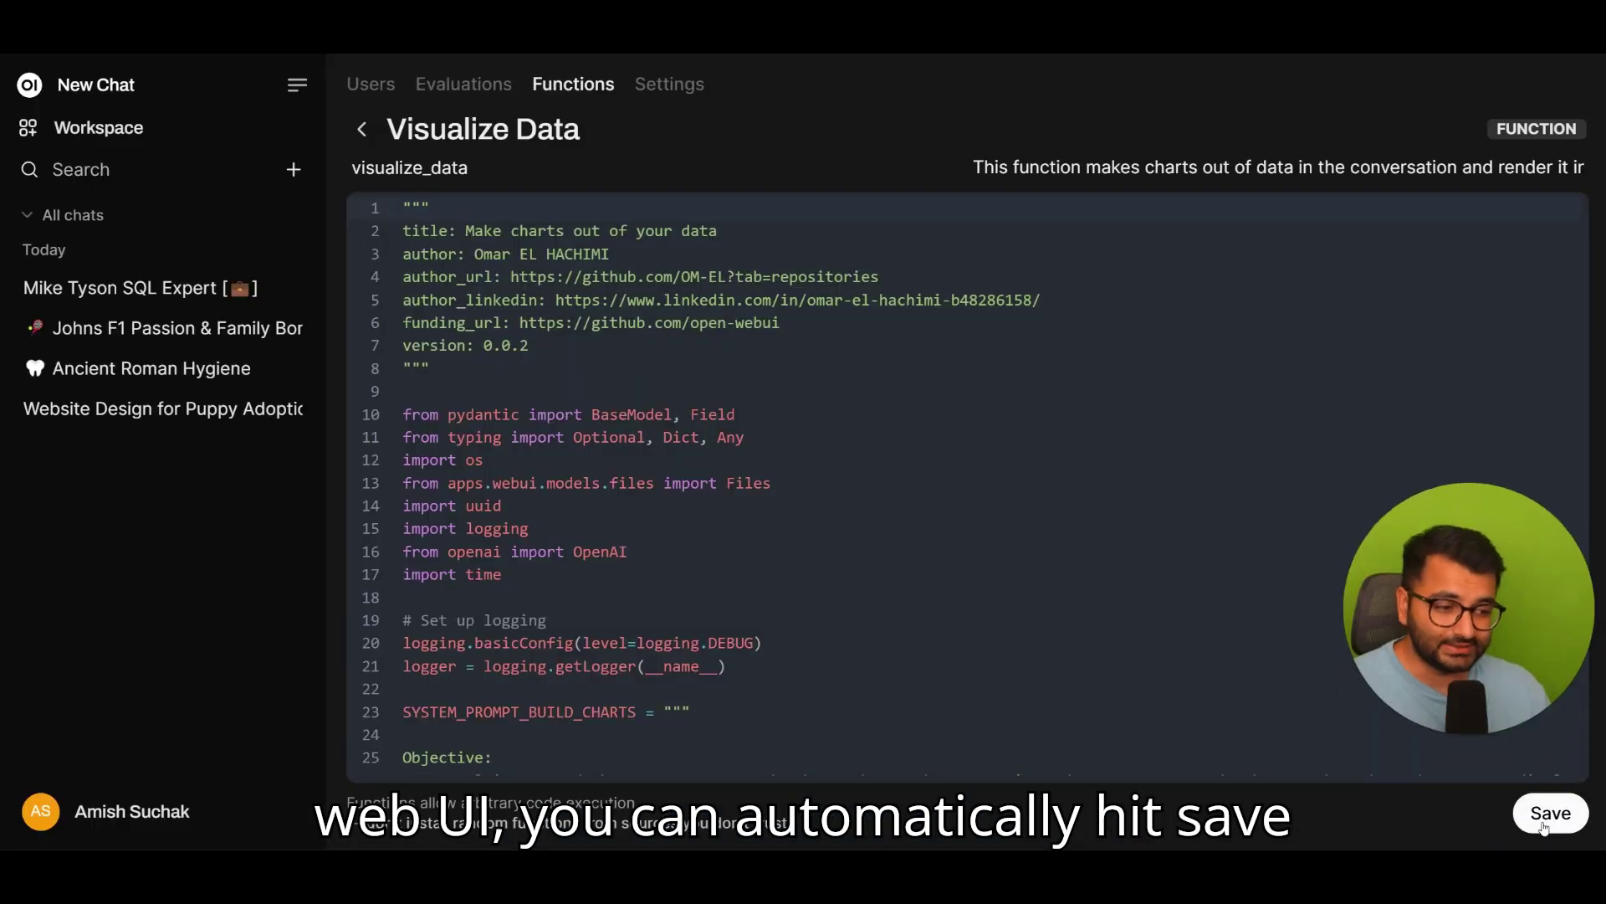
key("ctrl+s")
left_click(949, 595)
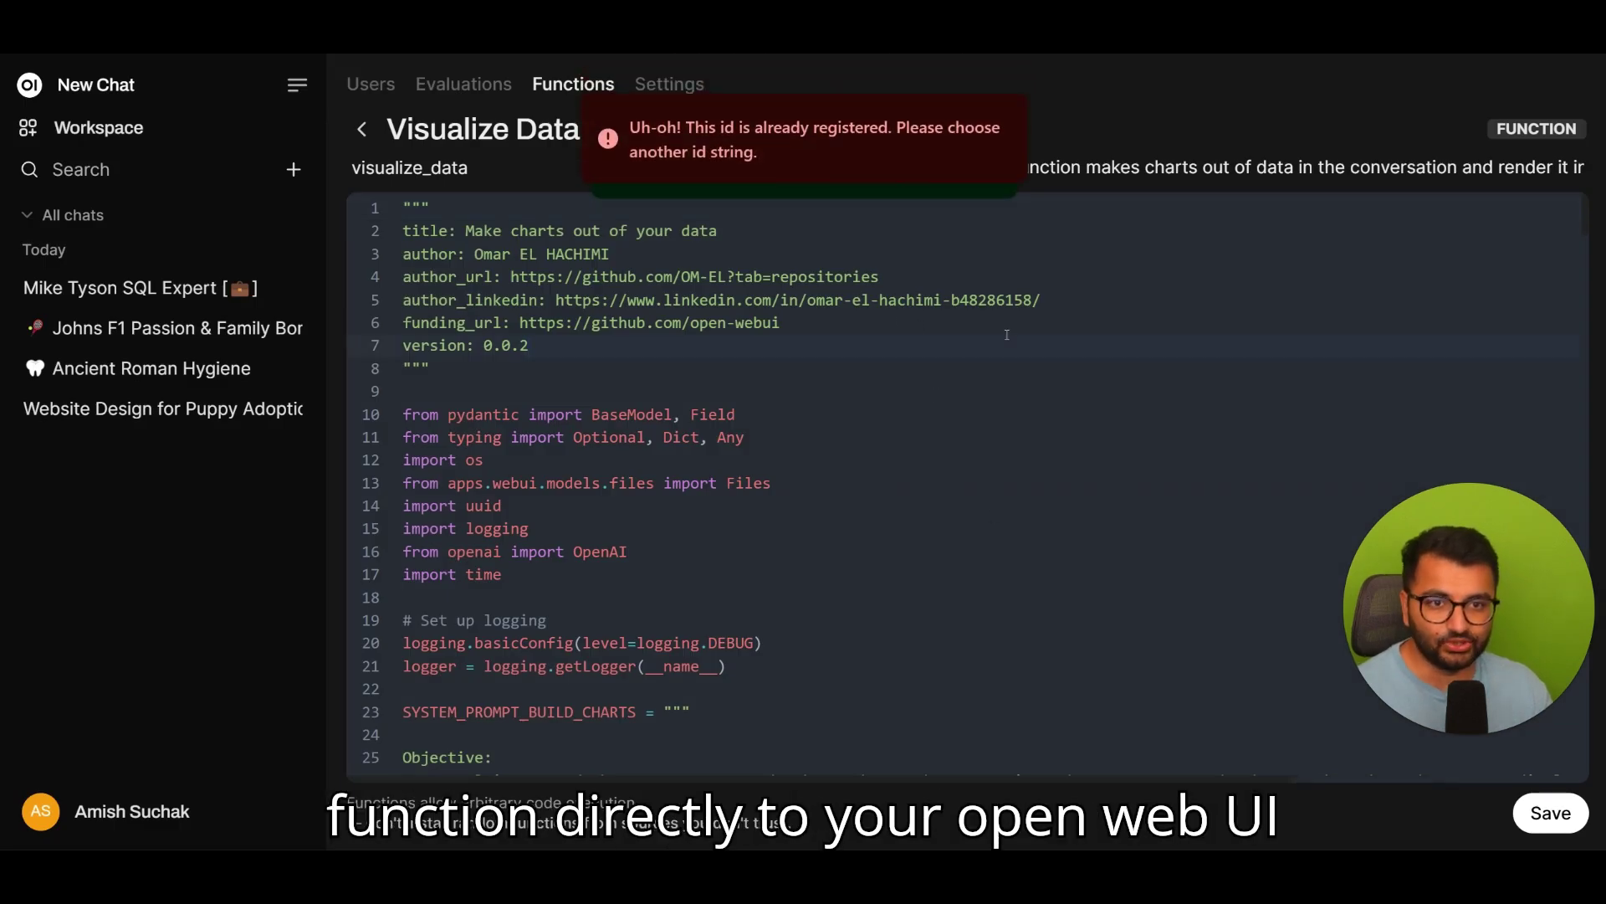
left_click(845, 343)
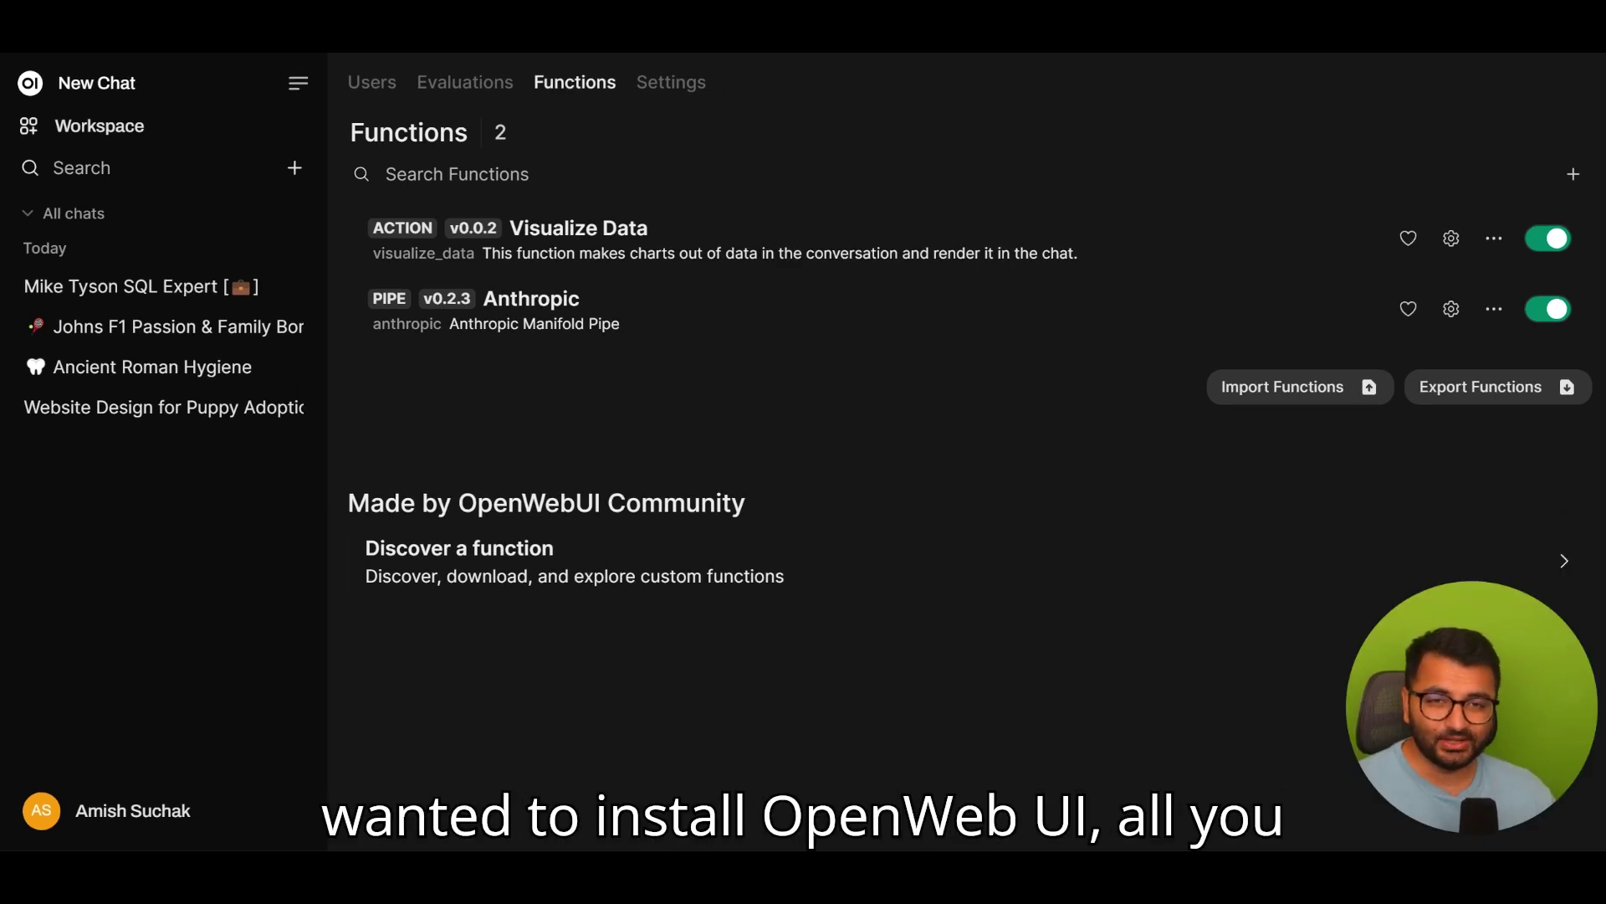
Switch to the open-webui GitHub tab and scroll the README down to How to Install
left_click(698, 38)
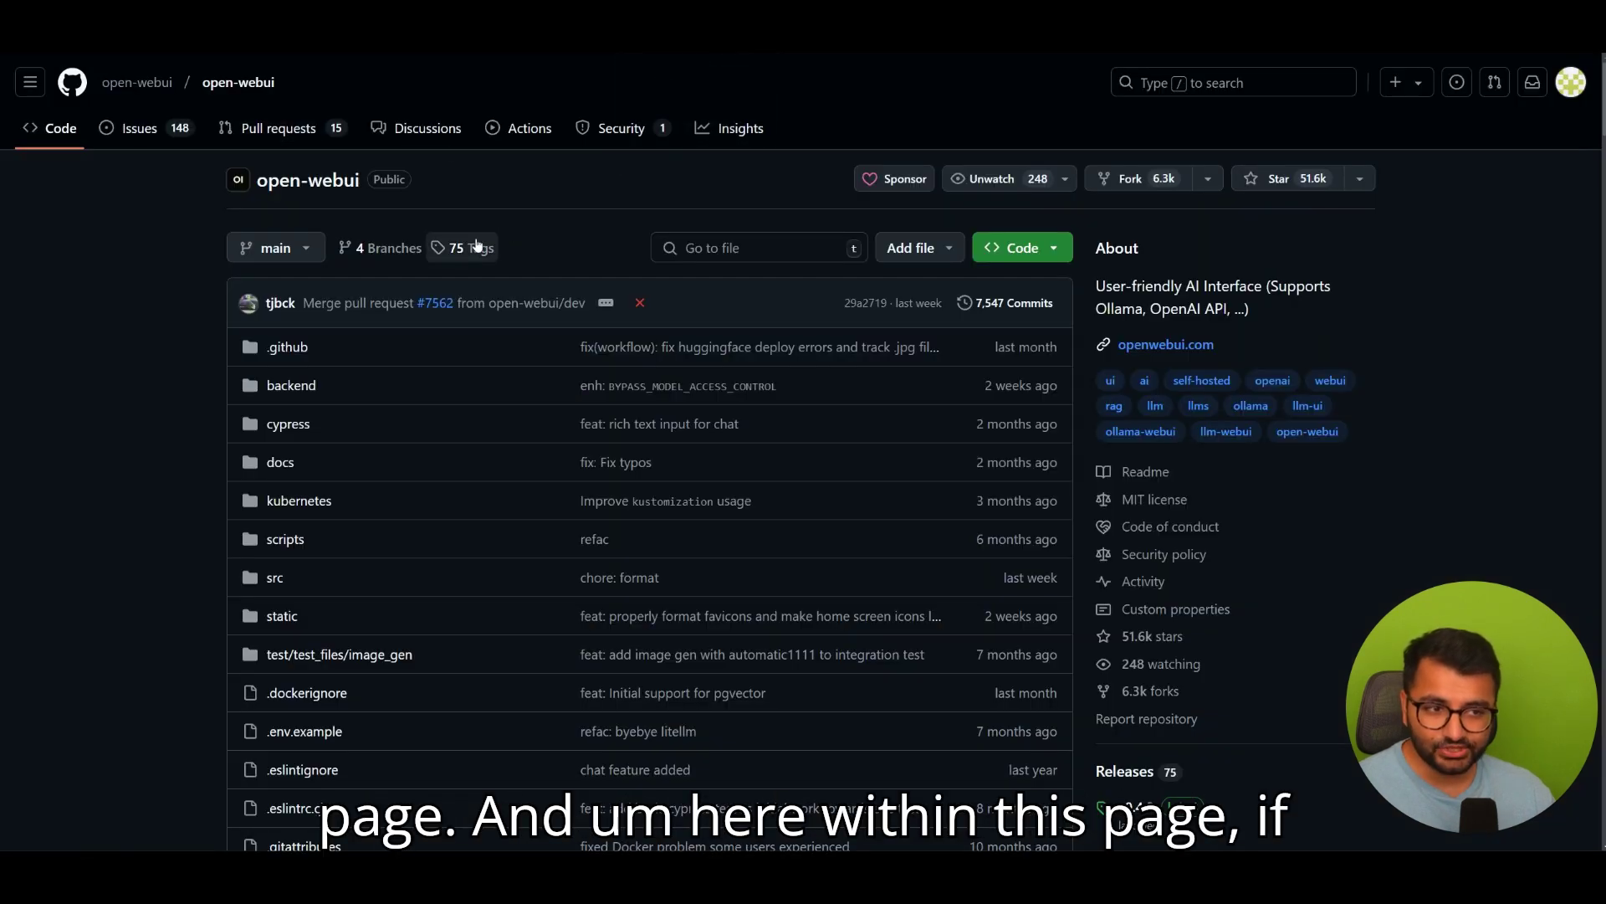
scroll(301, 234, "down", 20)
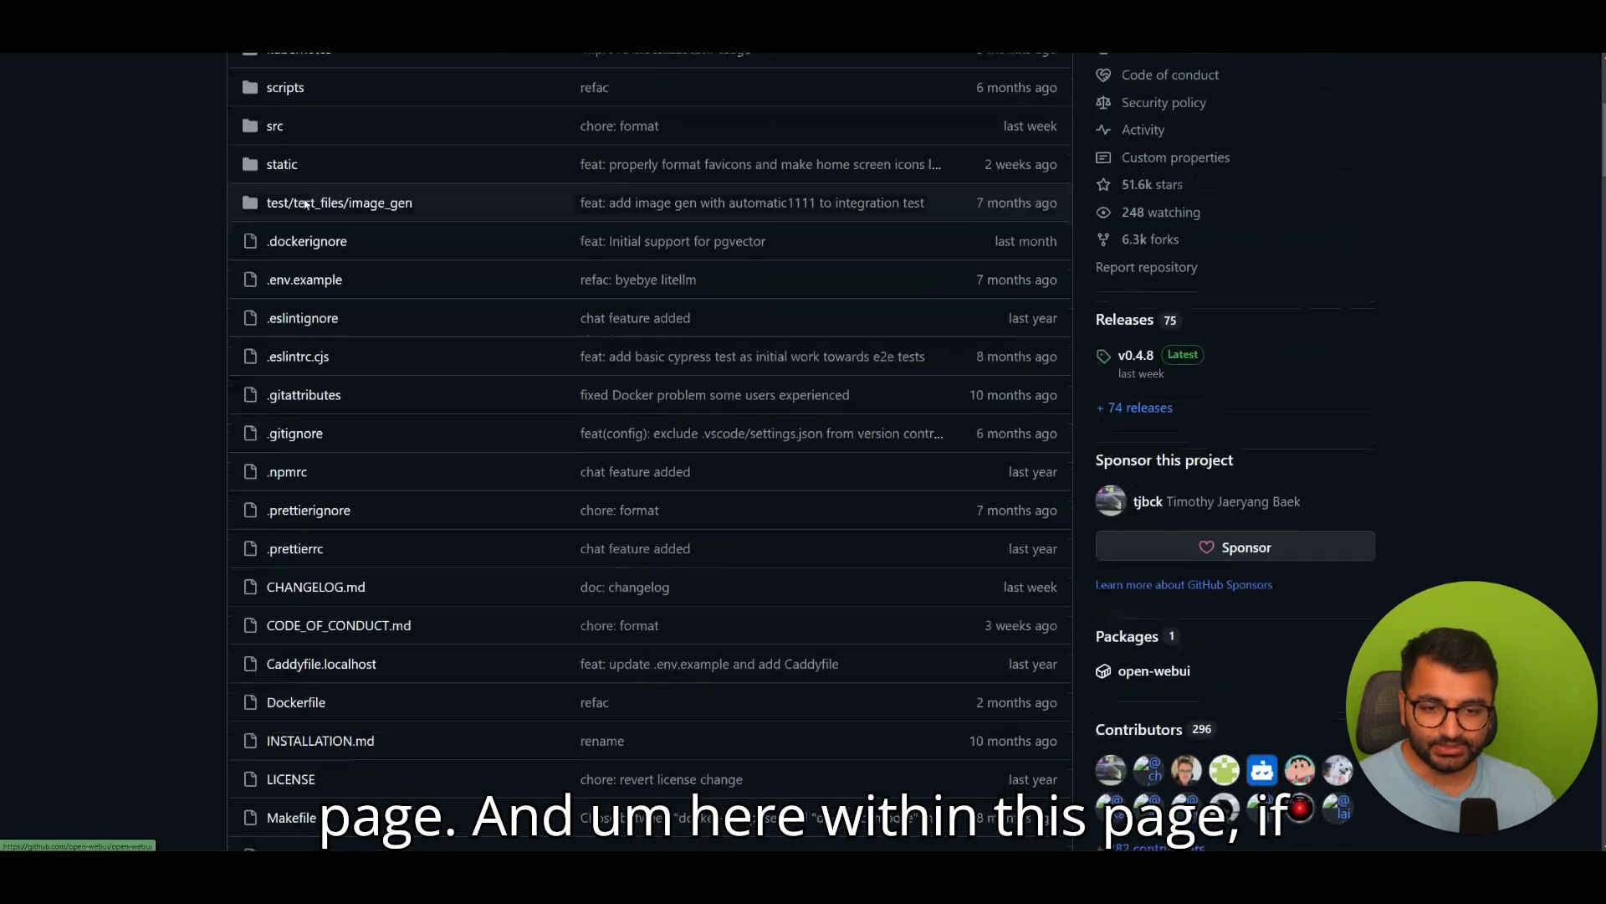
scroll(335, 218, "down", 5)
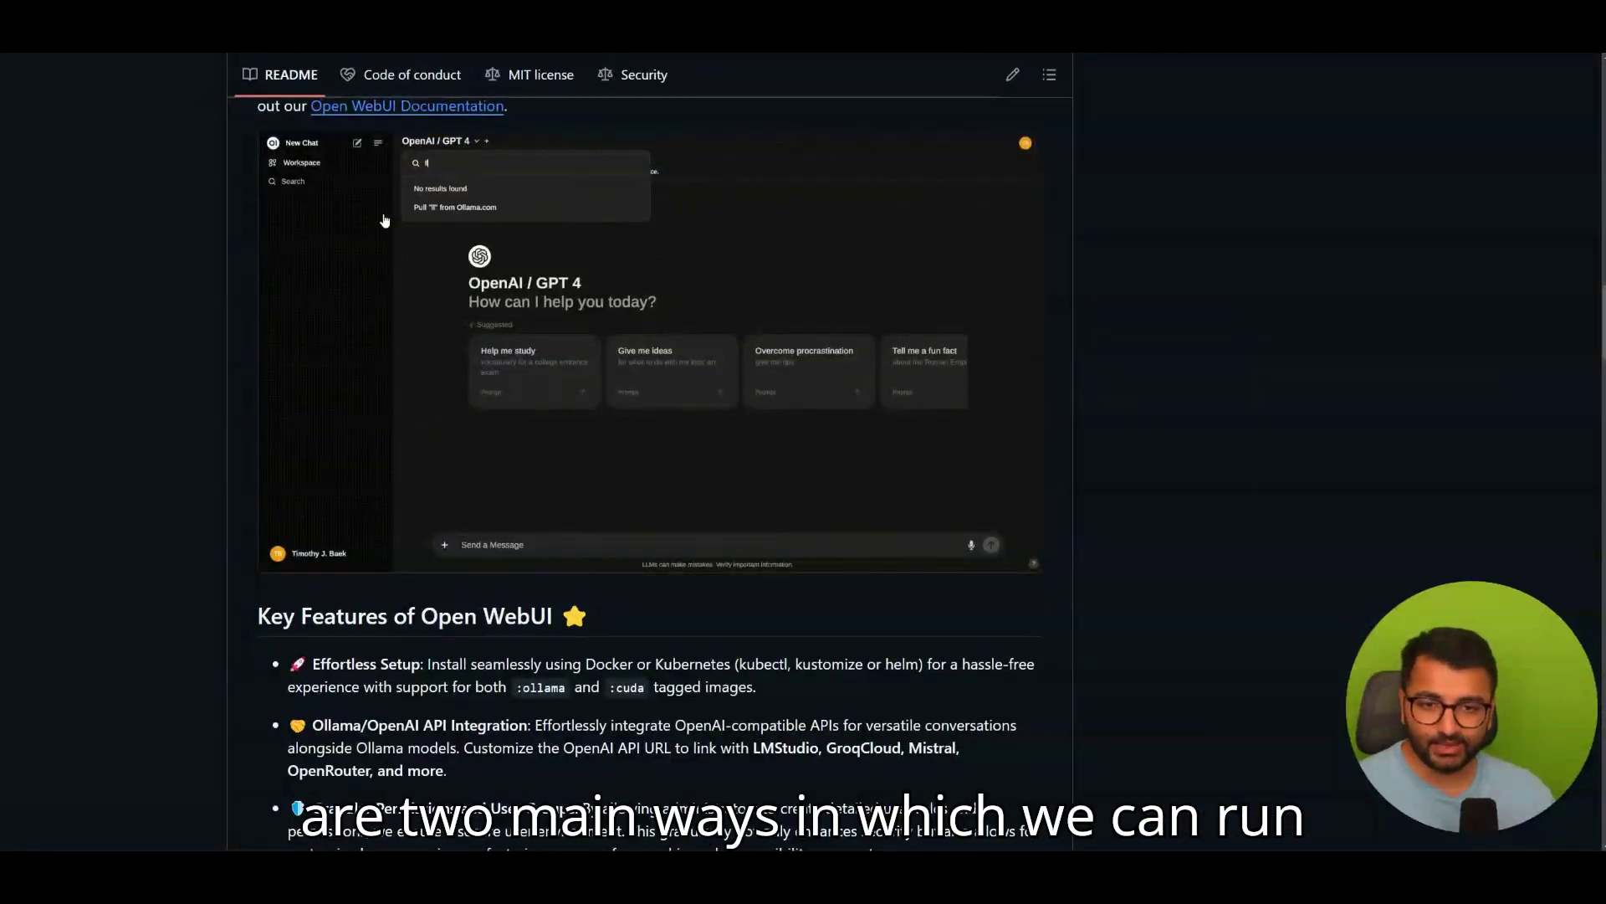
scroll(483, 257, "down", 18)
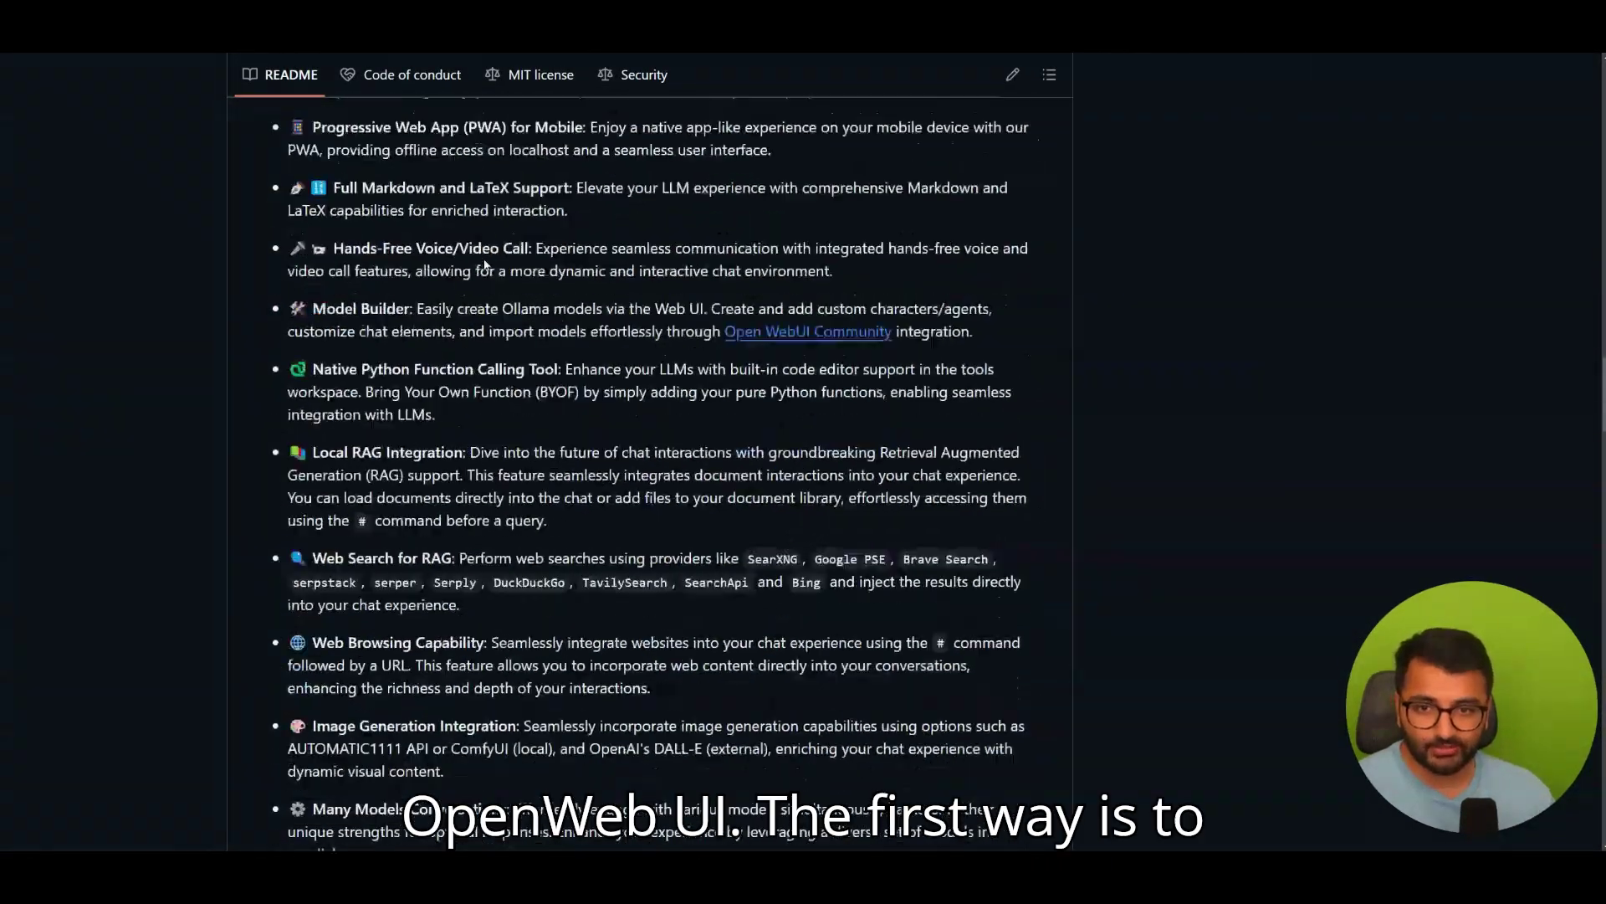
scroll(484, 259, "down", 4)
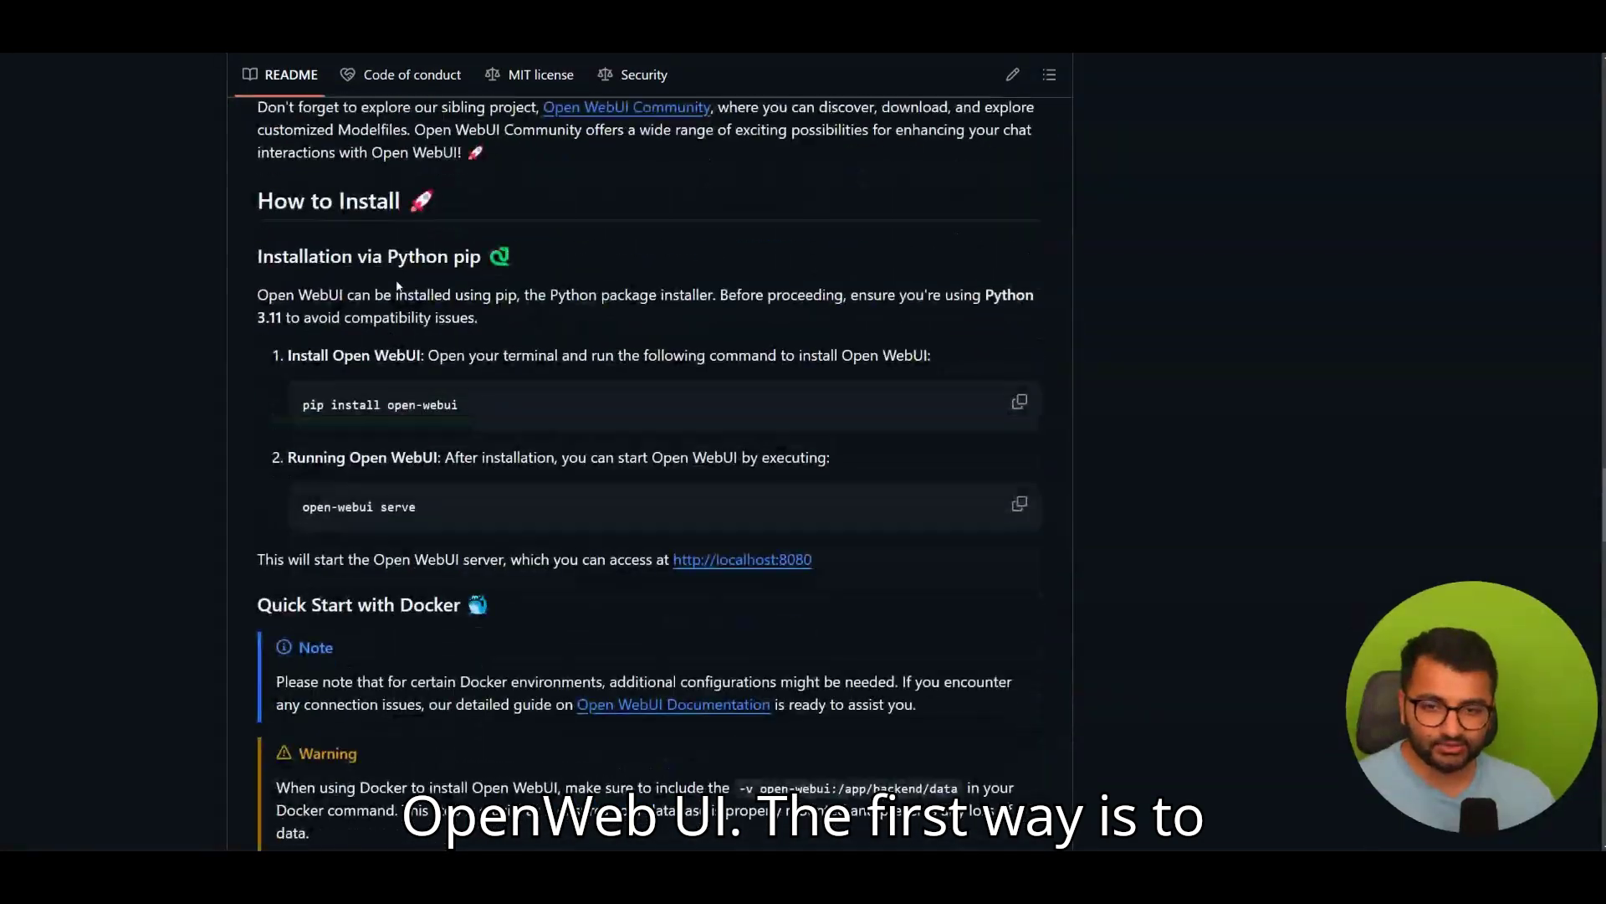
Highlight the 'pip install open-webui' and 'open-webui serve' commands, then the Docker quick-start heading
left_click_drag(387, 256, 512, 256)
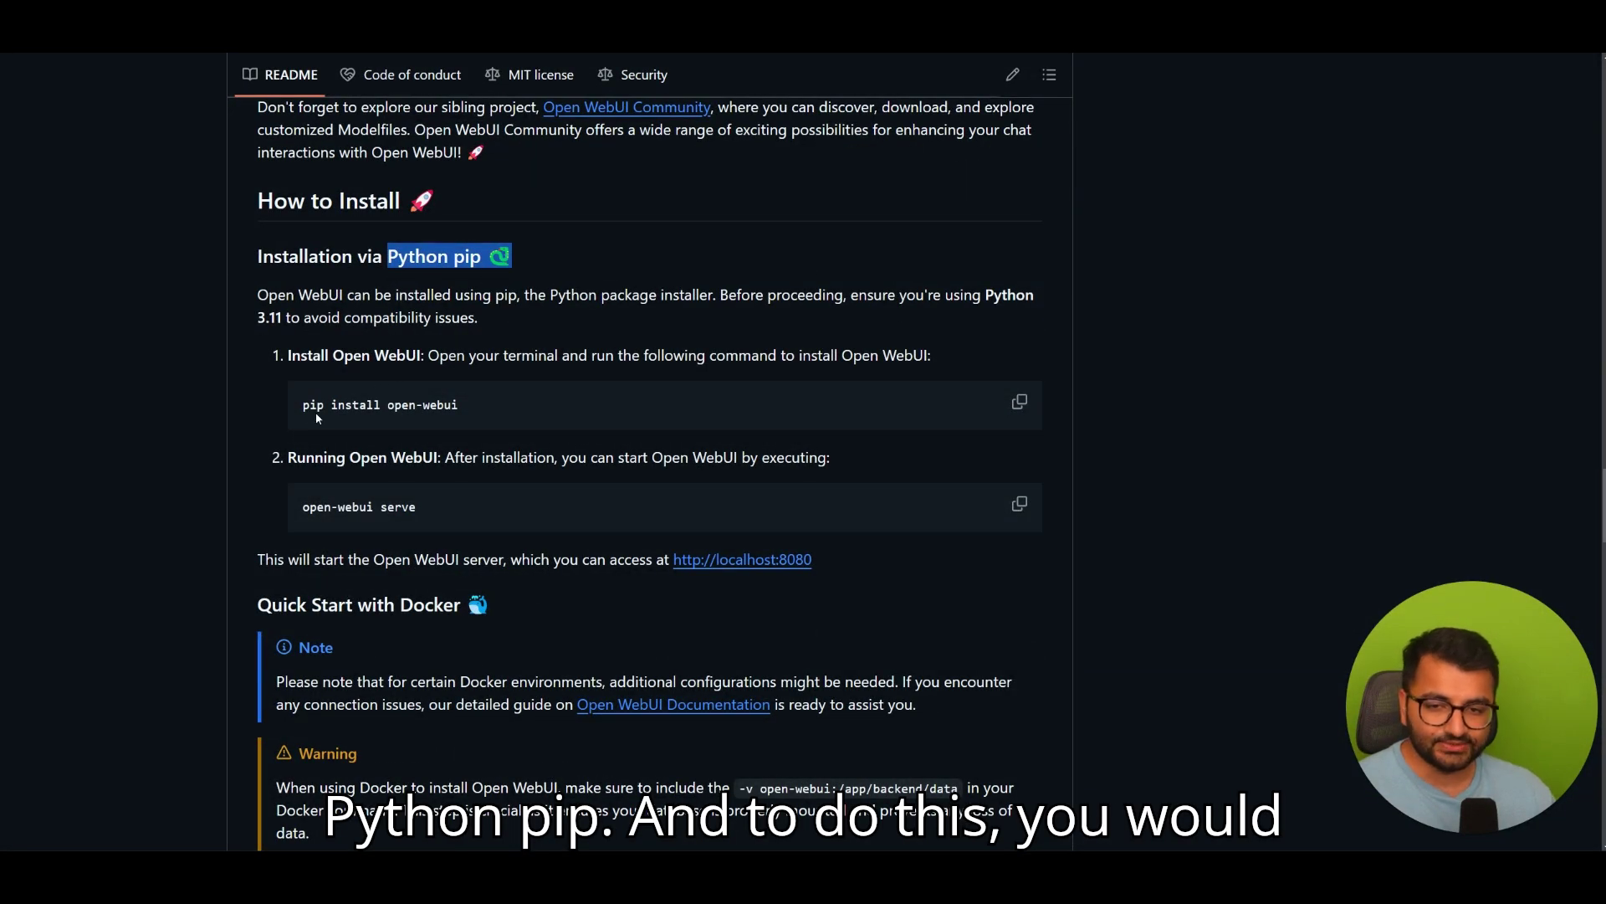
left_click_drag(304, 406, 486, 408)
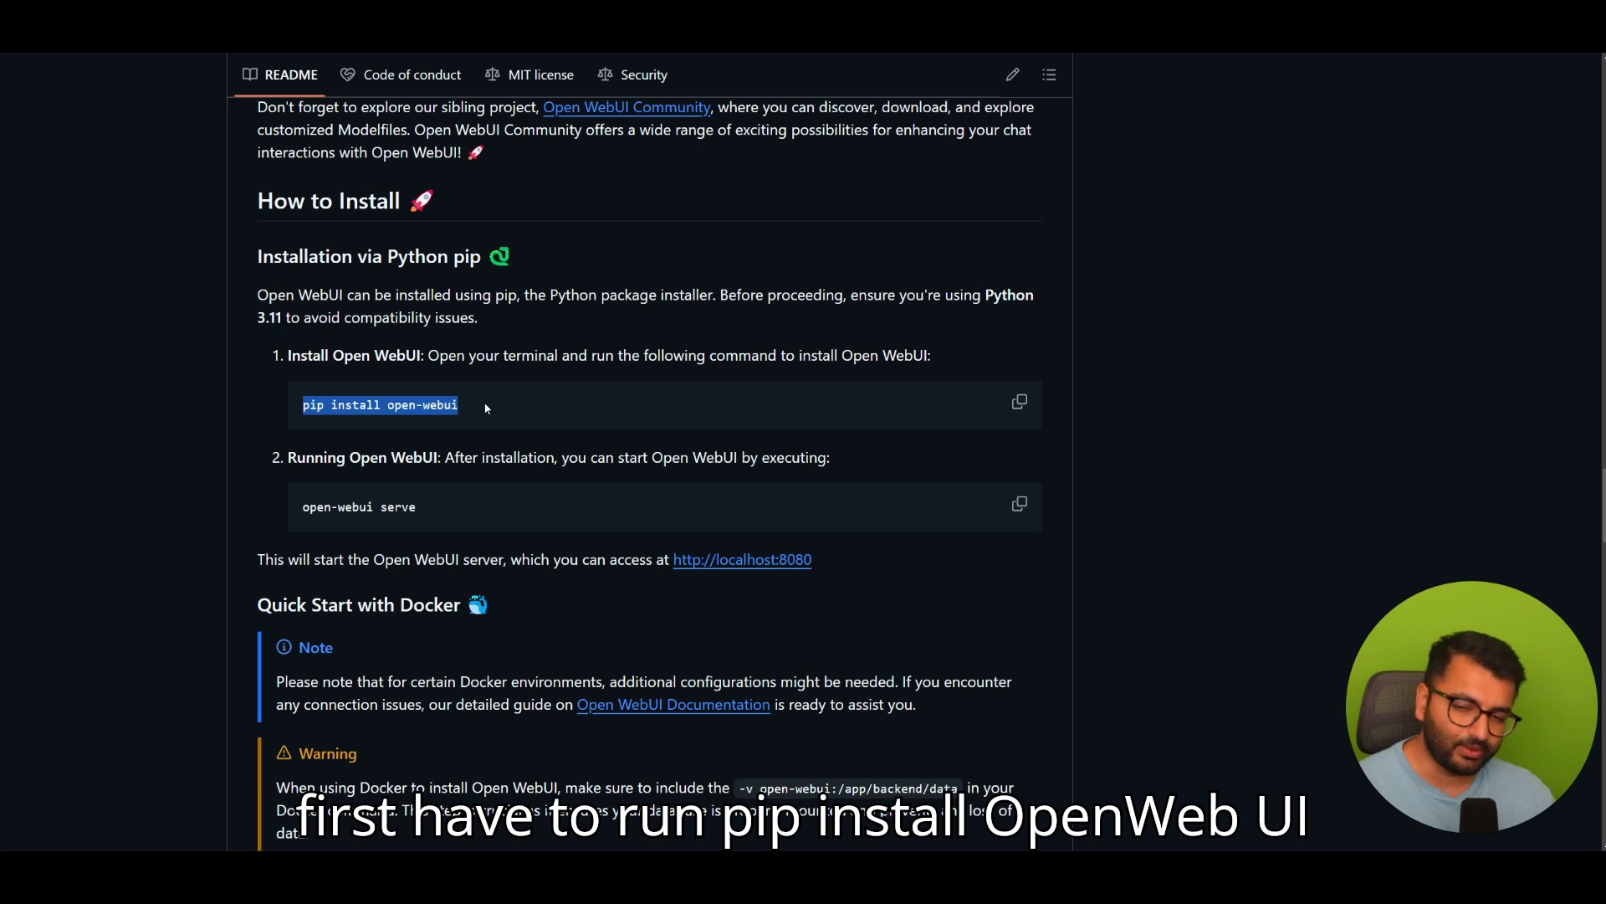
left_click_drag(304, 507, 430, 505)
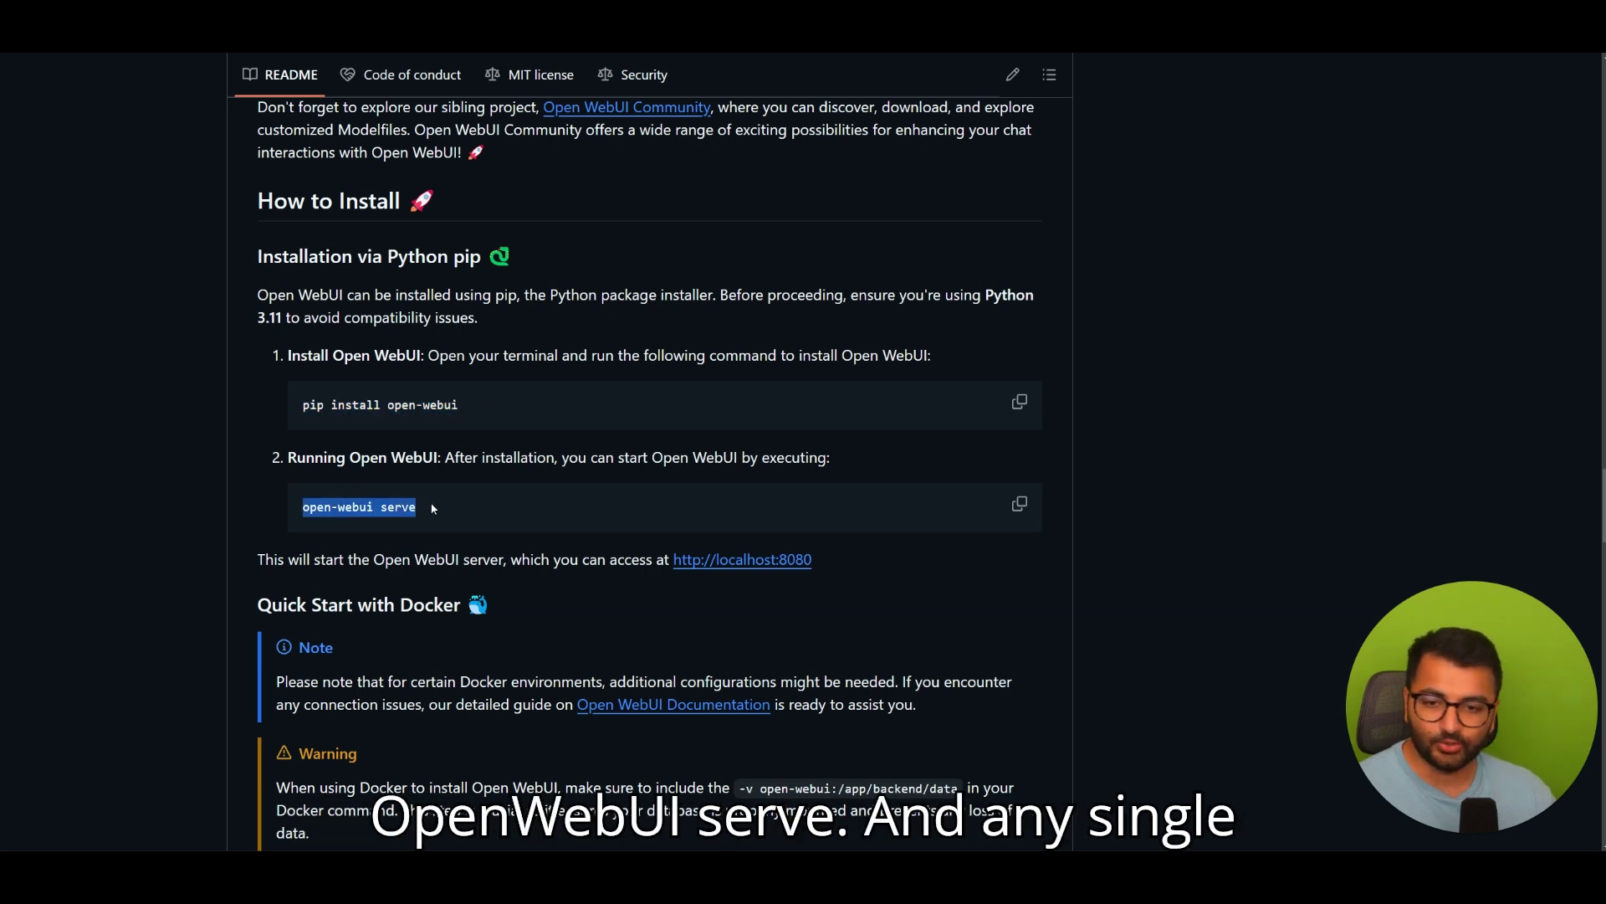
left_click(432, 507)
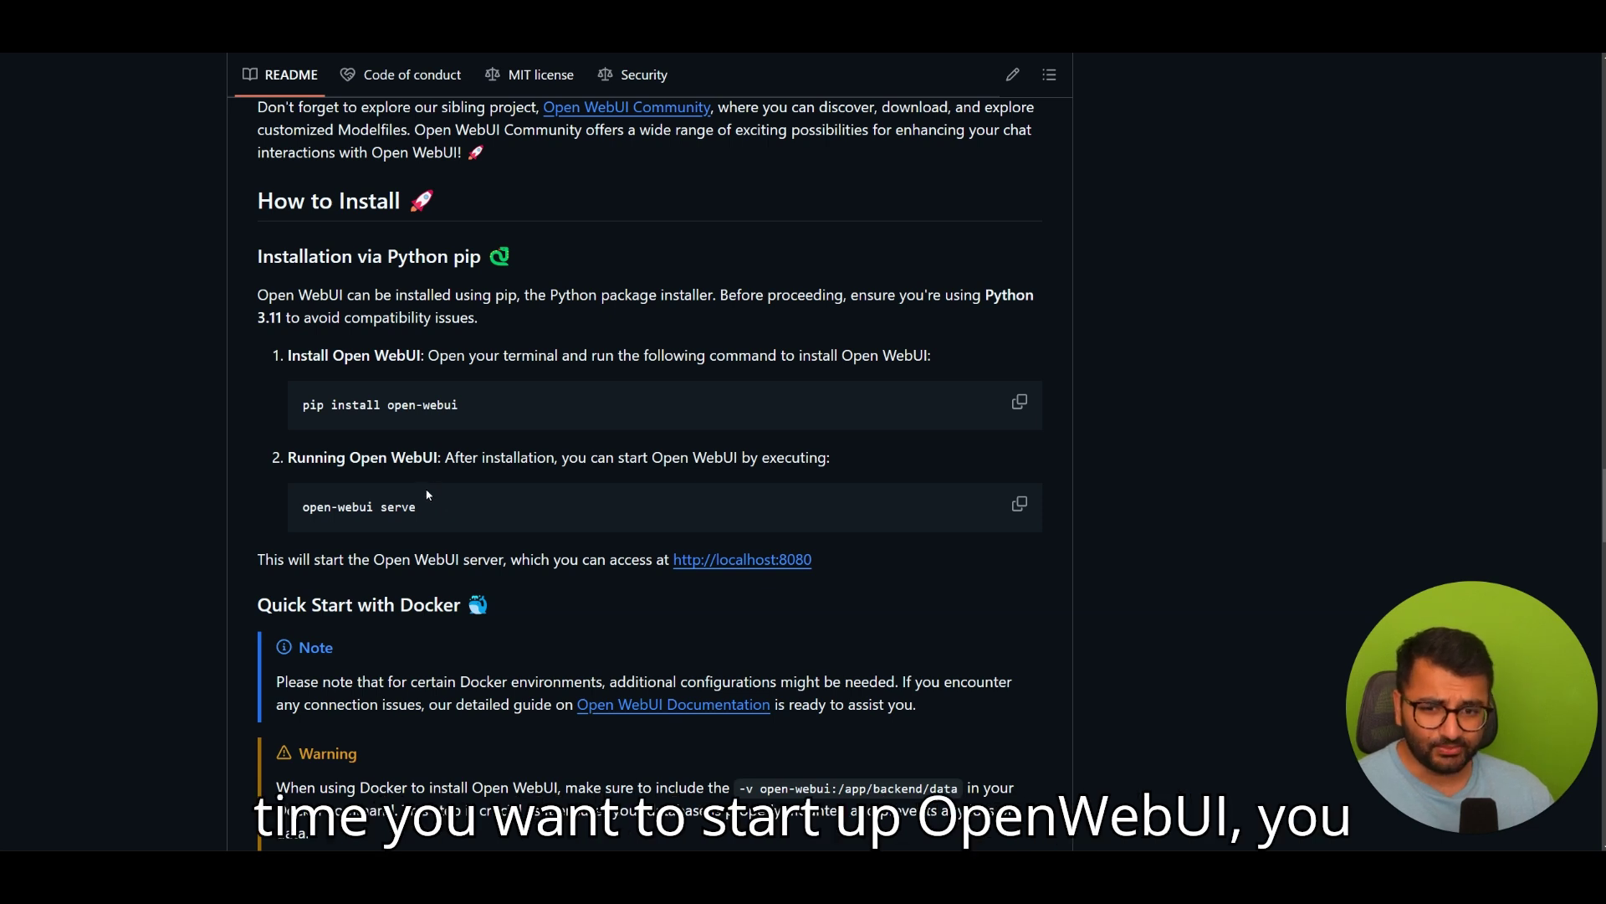
left_click_drag(426, 505, 262, 505)
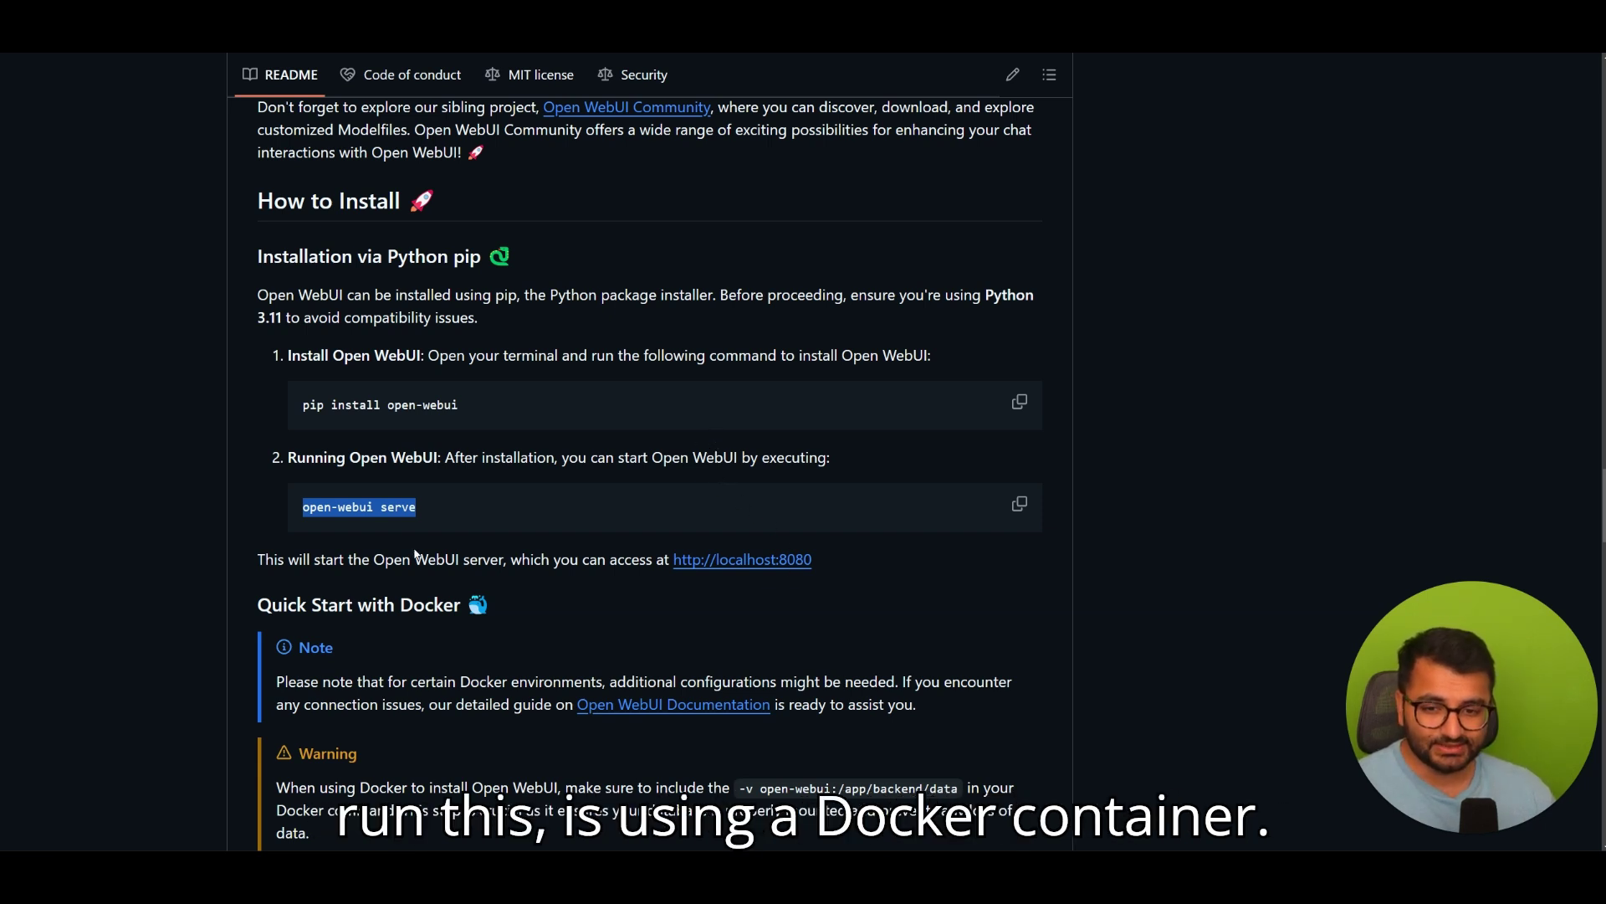
left_click_drag(257, 613, 428, 615)
Copy the Docker command for running Open WebUI with Ollama on the same computer
scroll(760, 541, "down", 5)
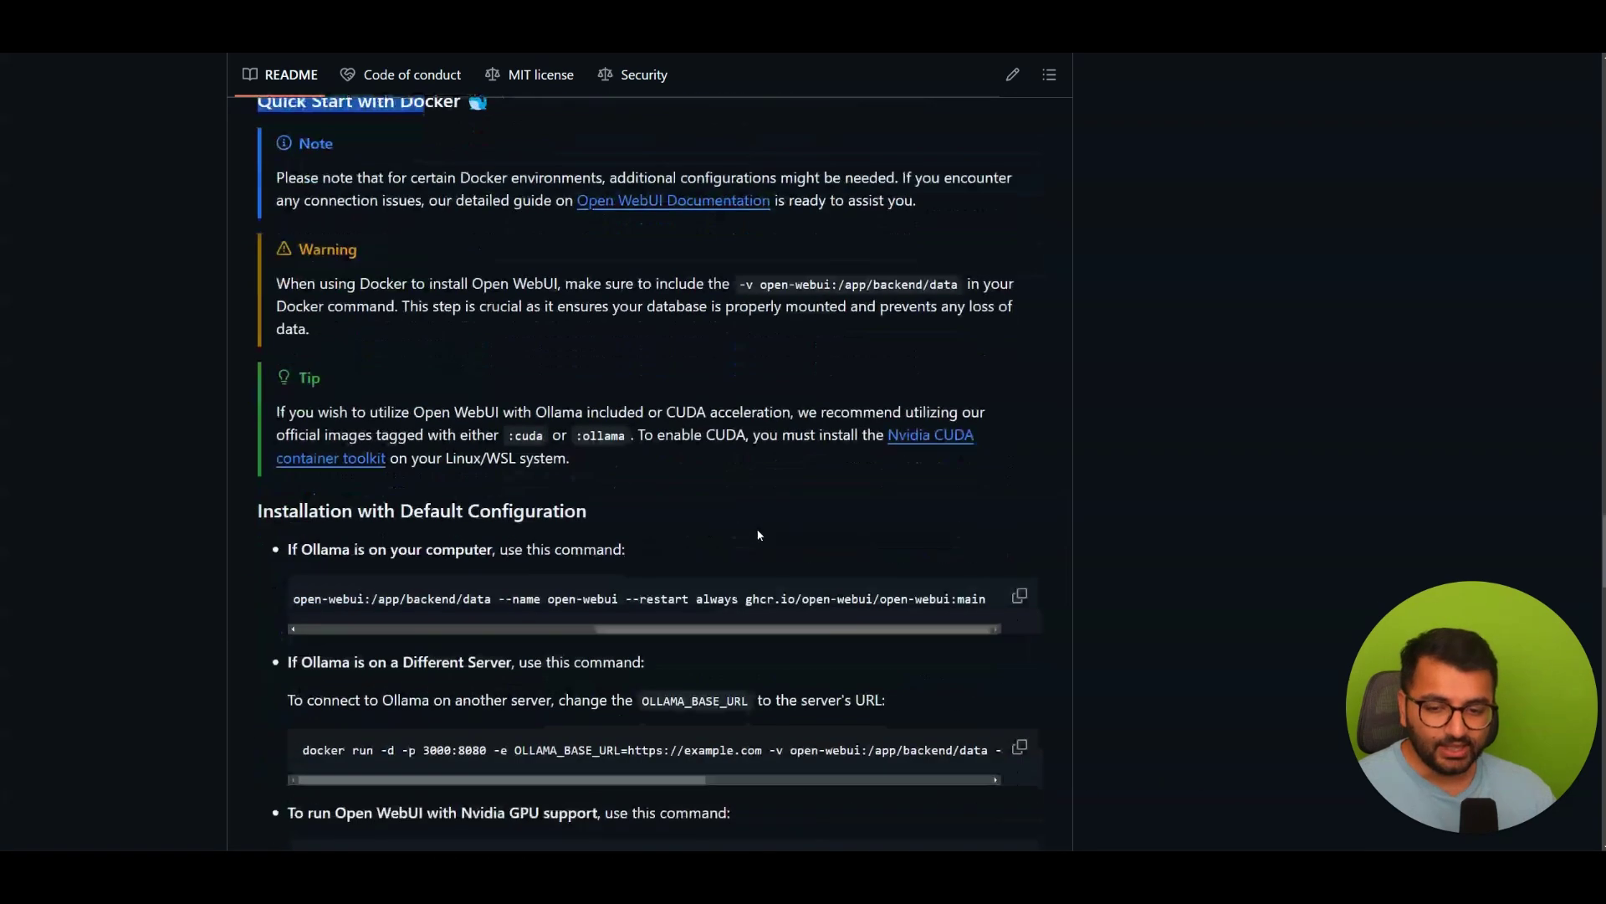
left_click(1020, 599)
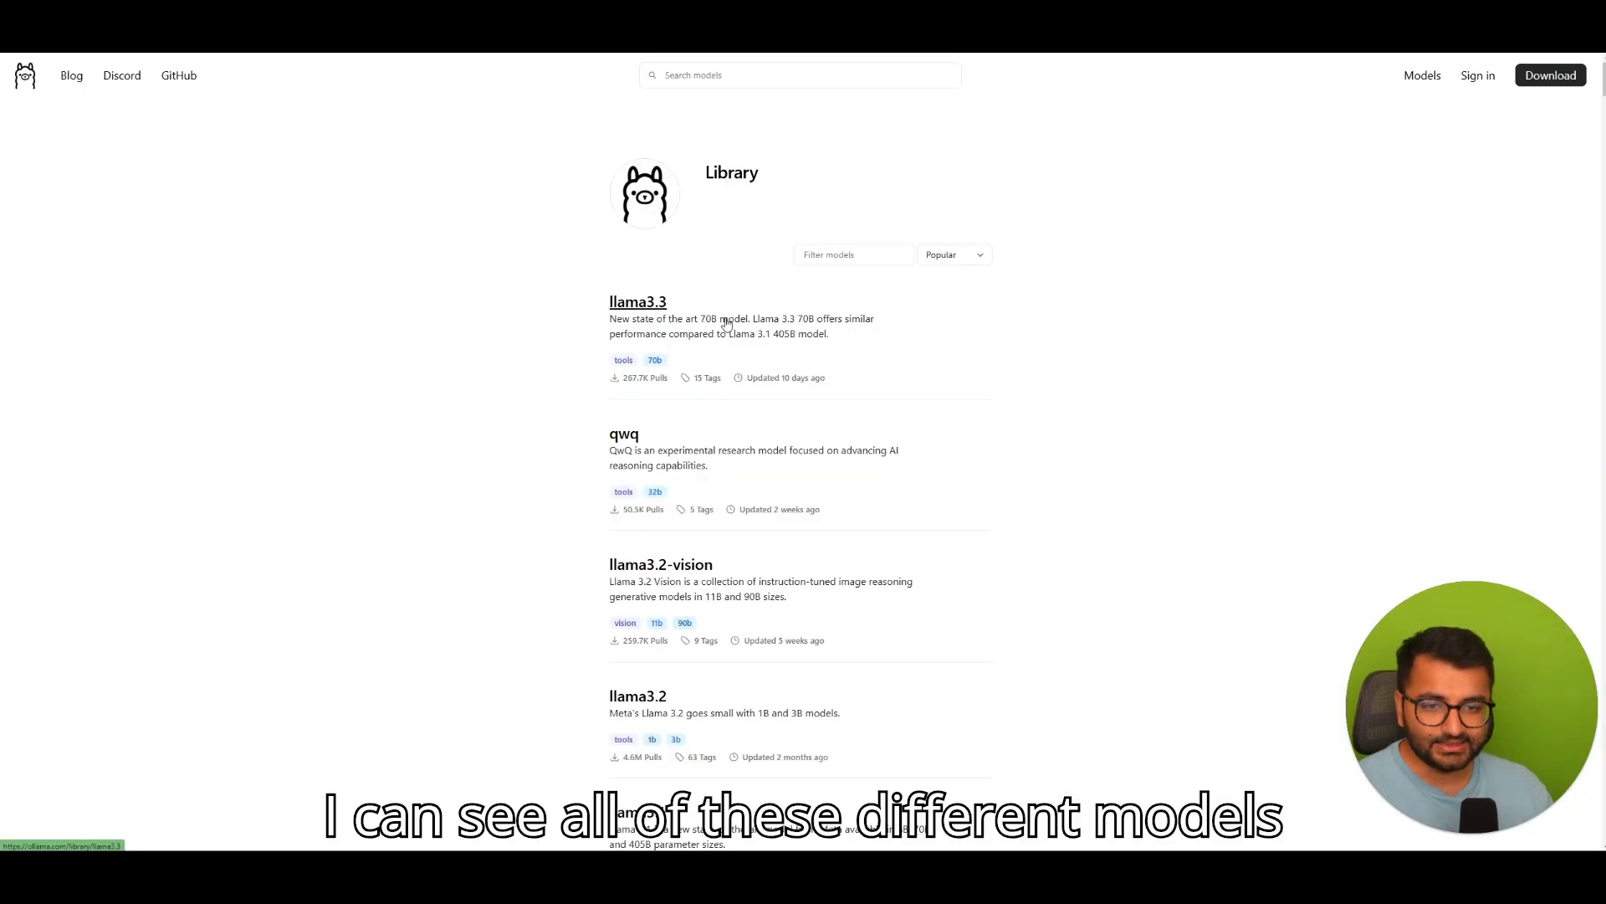
Open the llama3.3 model page from the ollama.com Library
scroll(726, 324, "down", 3)
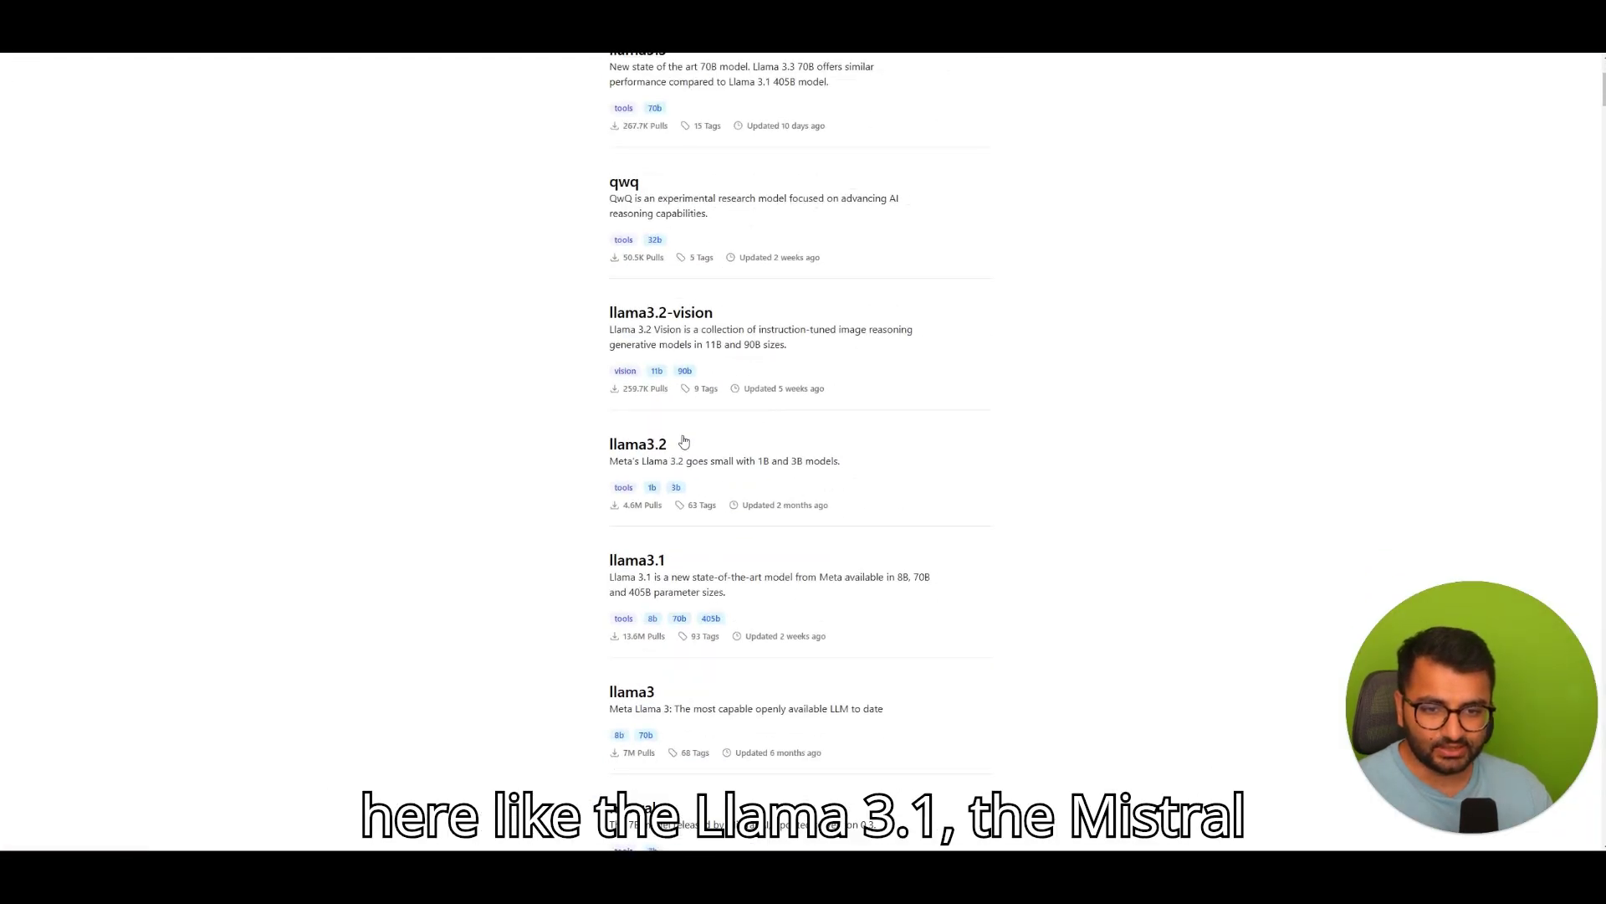
scroll(670, 443, "down", 4)
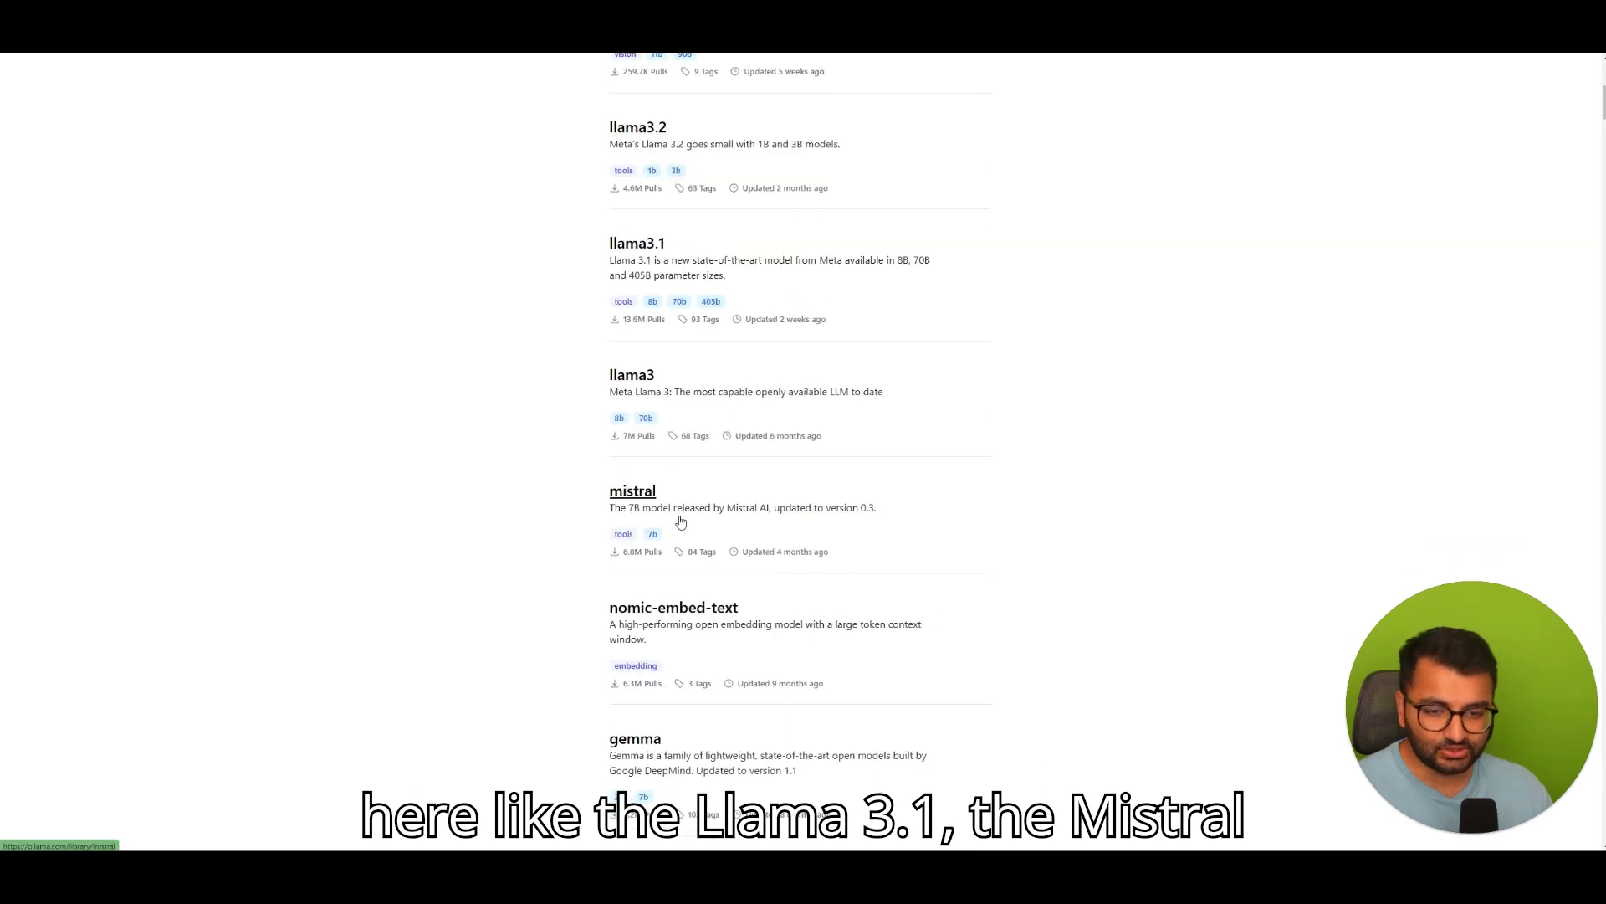
scroll(661, 510, "down", 4)
scroll(732, 468, "up", 11)
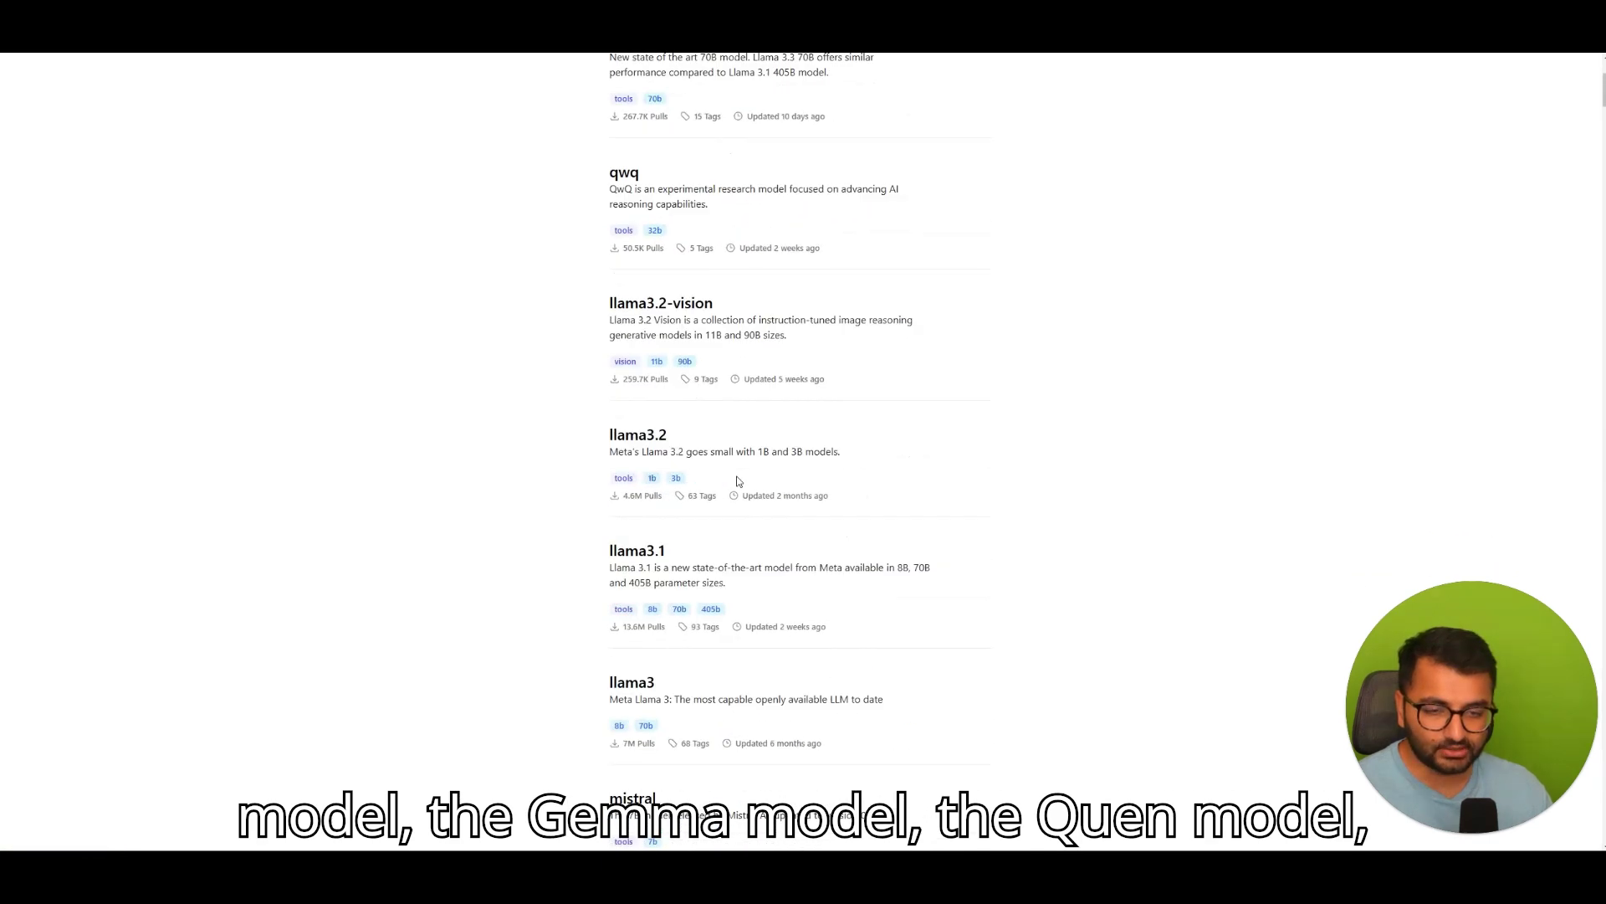
left_click(629, 311)
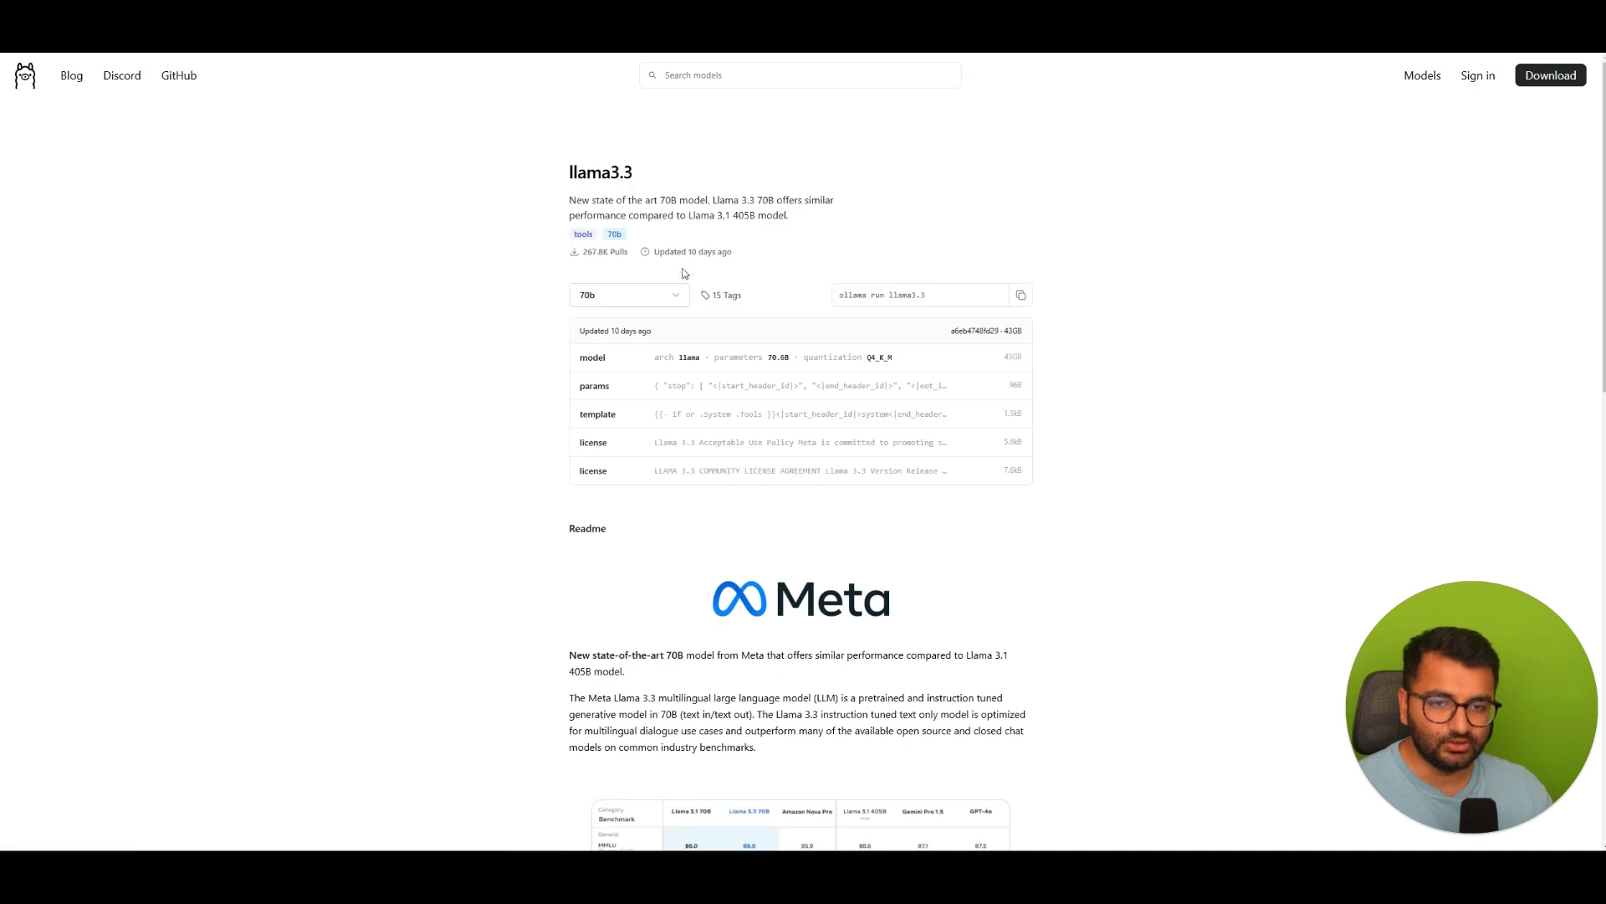
Copy the model name 'llama3.3' from its ollama run command
left_click(595, 296)
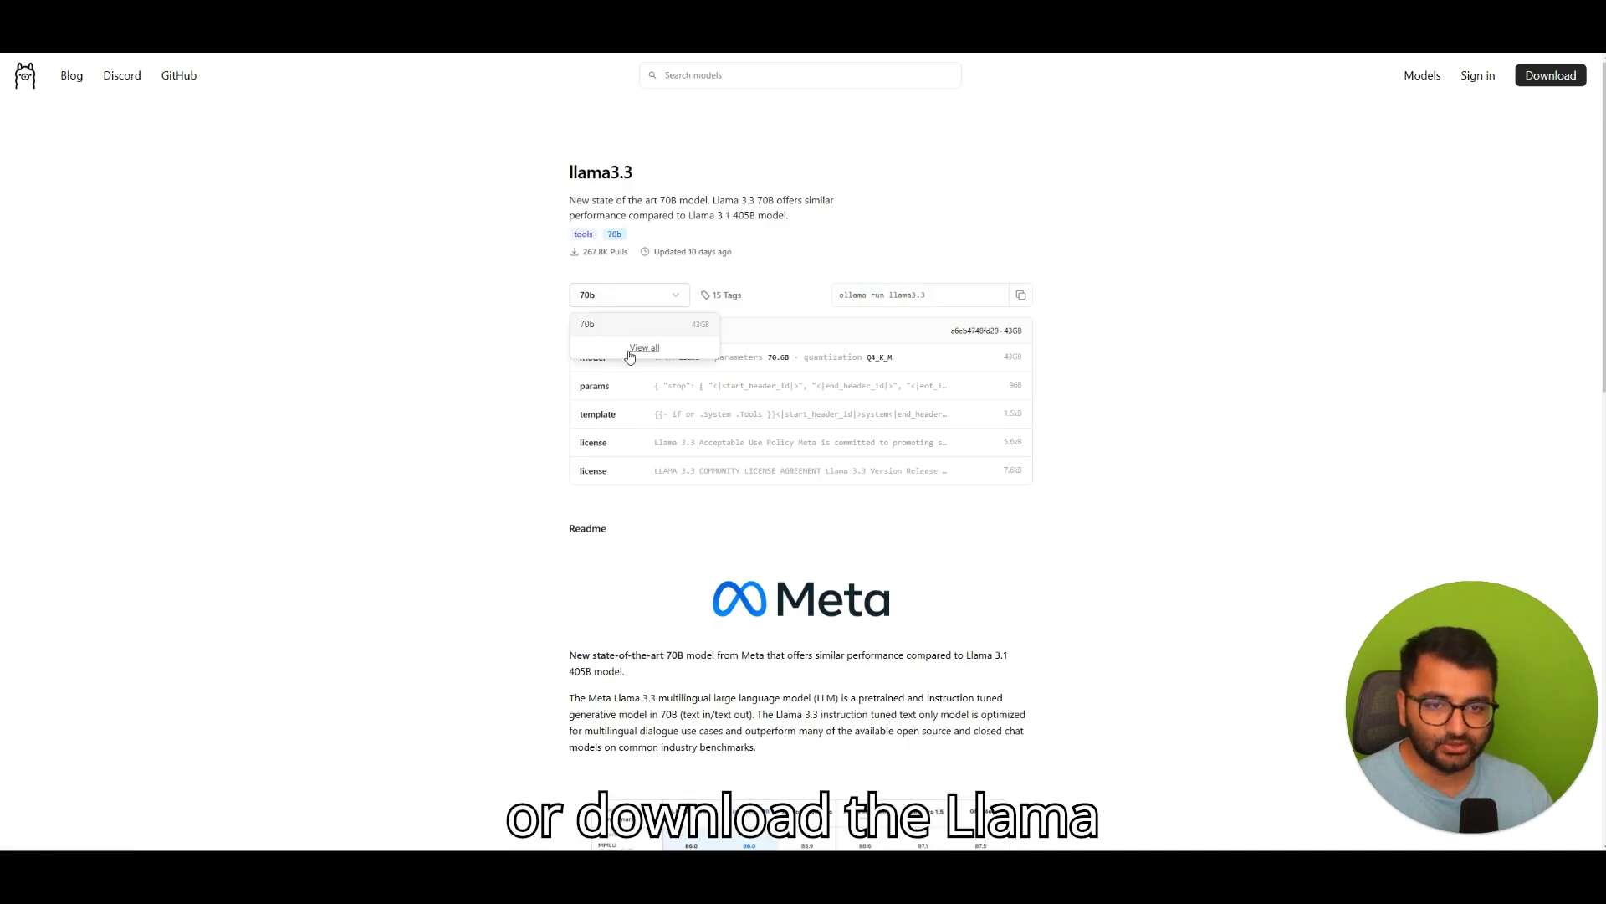
left_click(970, 292)
double_click(906, 294)
key("ctrl+c")
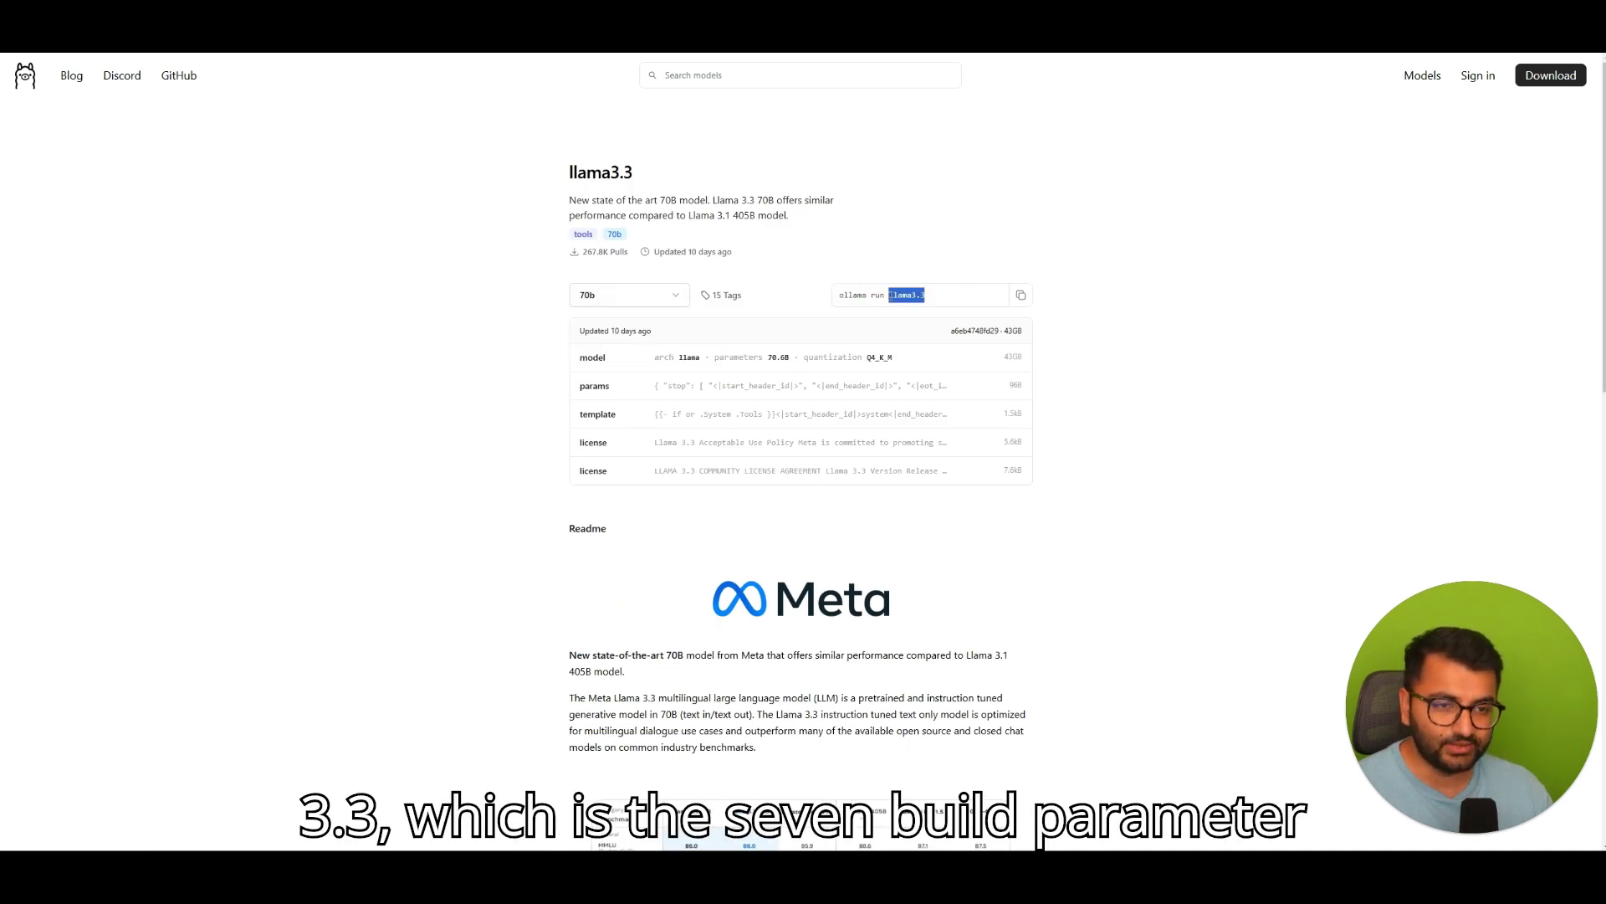
right_click(906, 296)
left_click(942, 312)
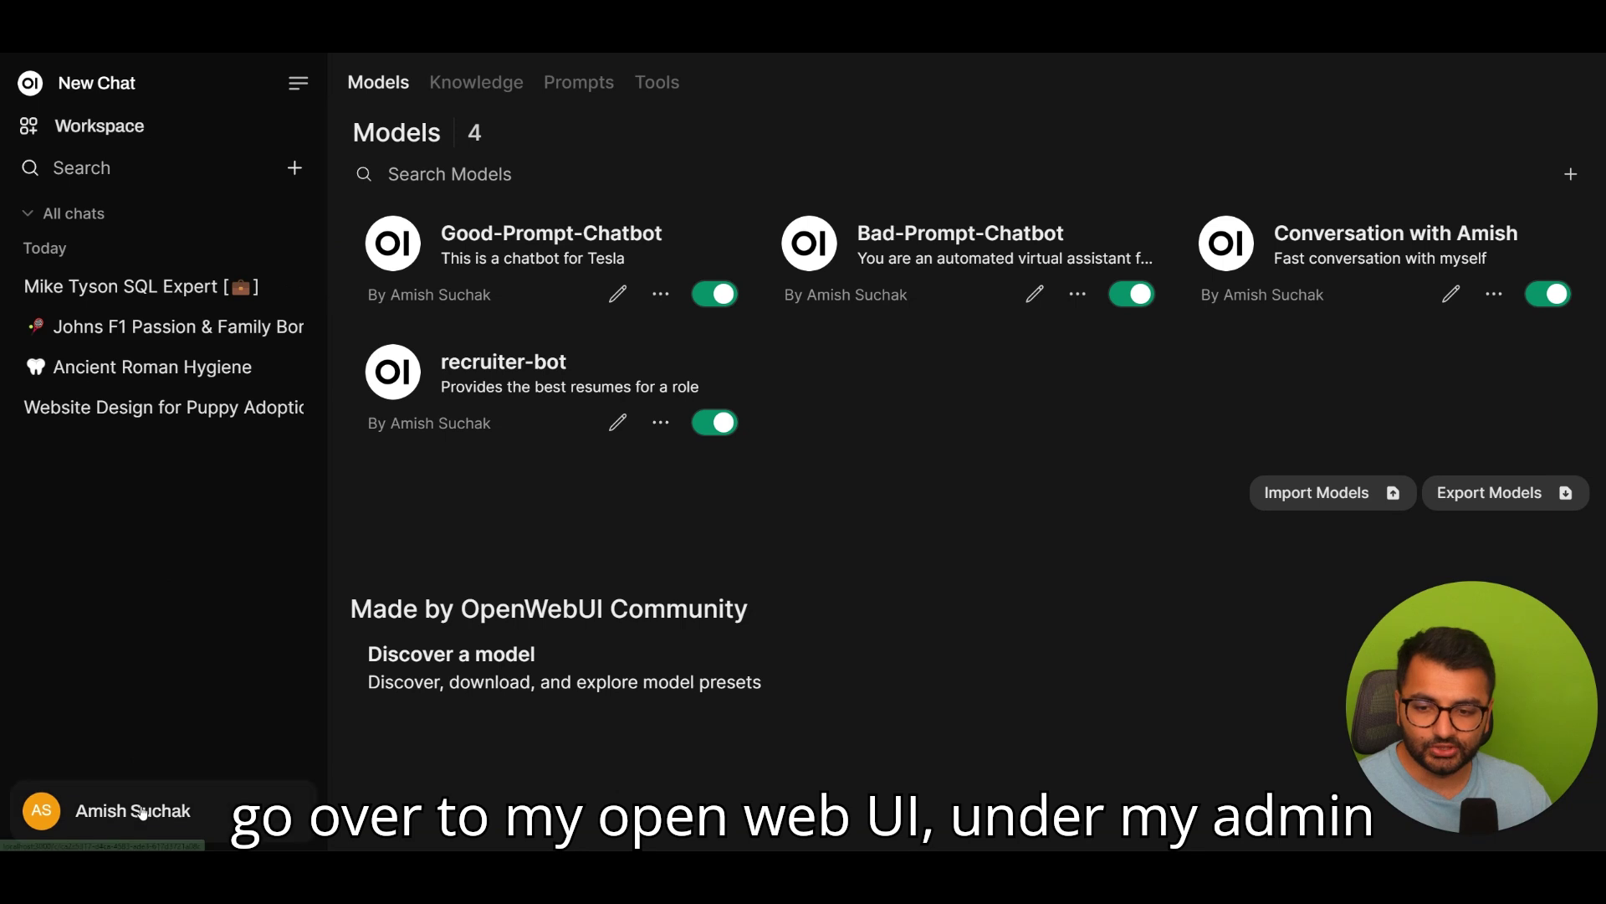
Go to Admin Panel > Settings > Connections to view the OpenAI and Ollama connections
left_click(143, 816)
left_click(145, 638)
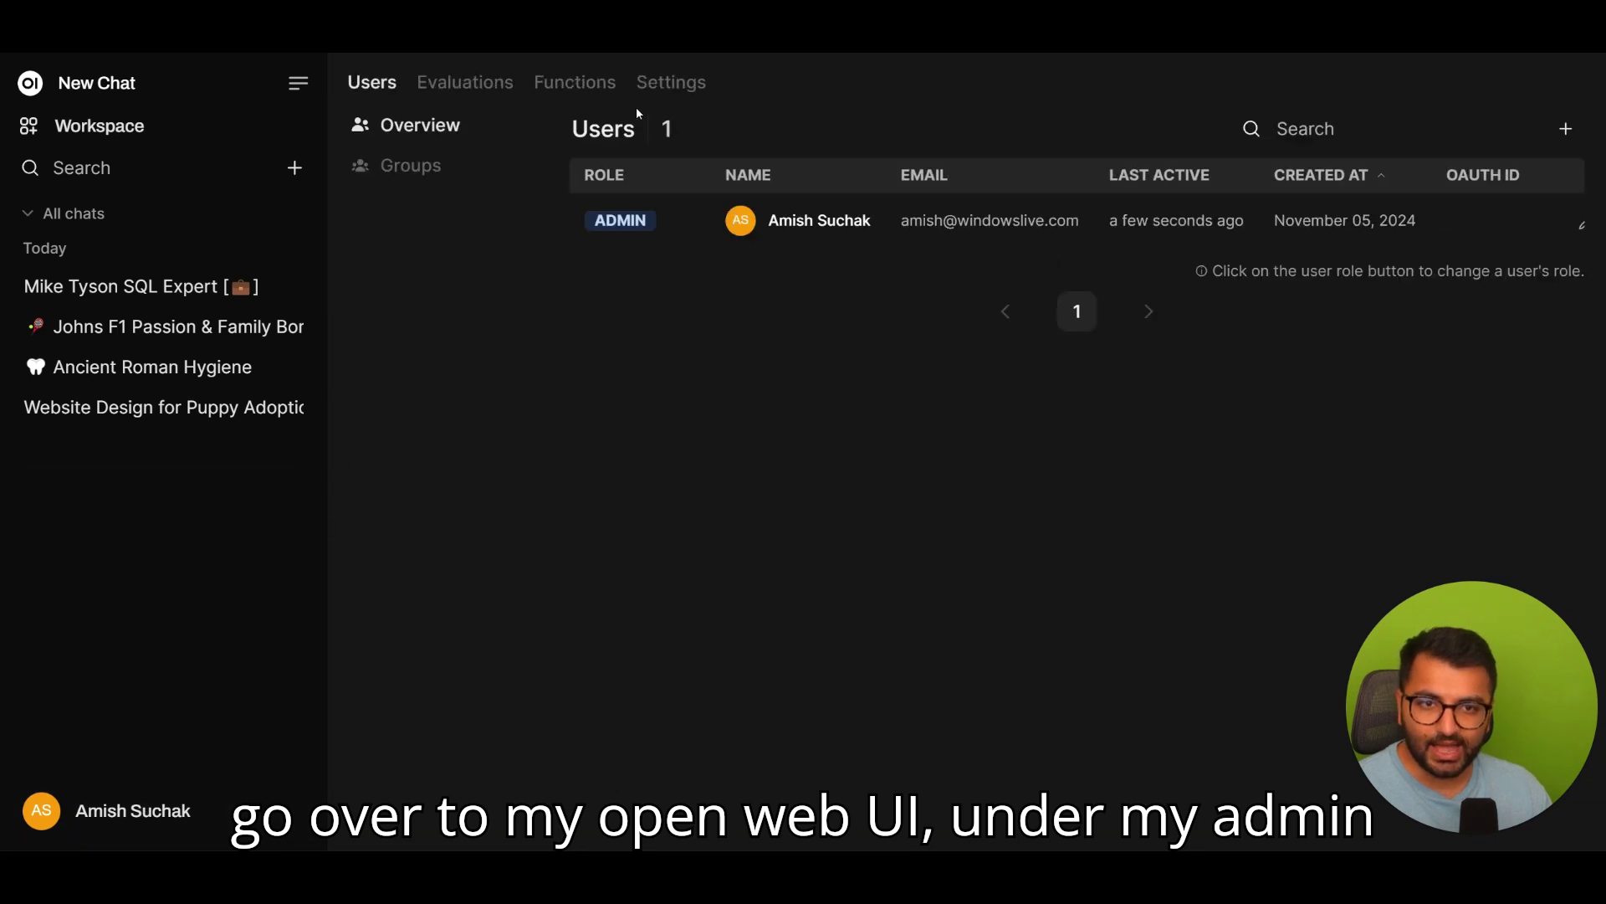
left_click(665, 83)
left_click(438, 177)
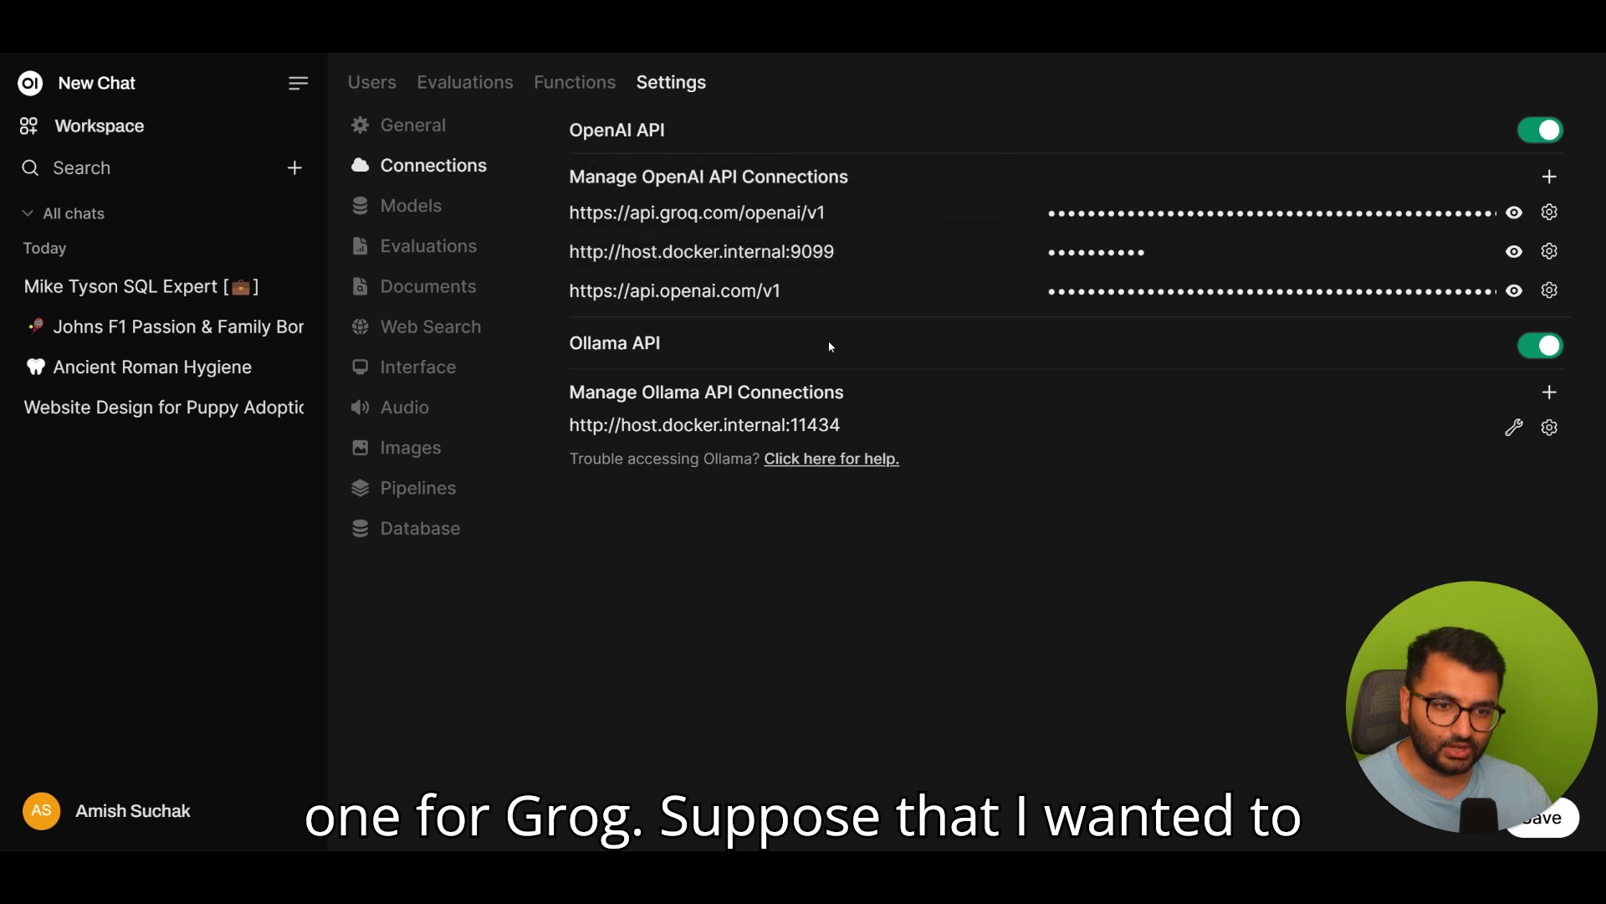
In Manage Ollama, paste 'llama3.3' as the model tag and start pulling it from Ollama.com
left_click(1514, 429)
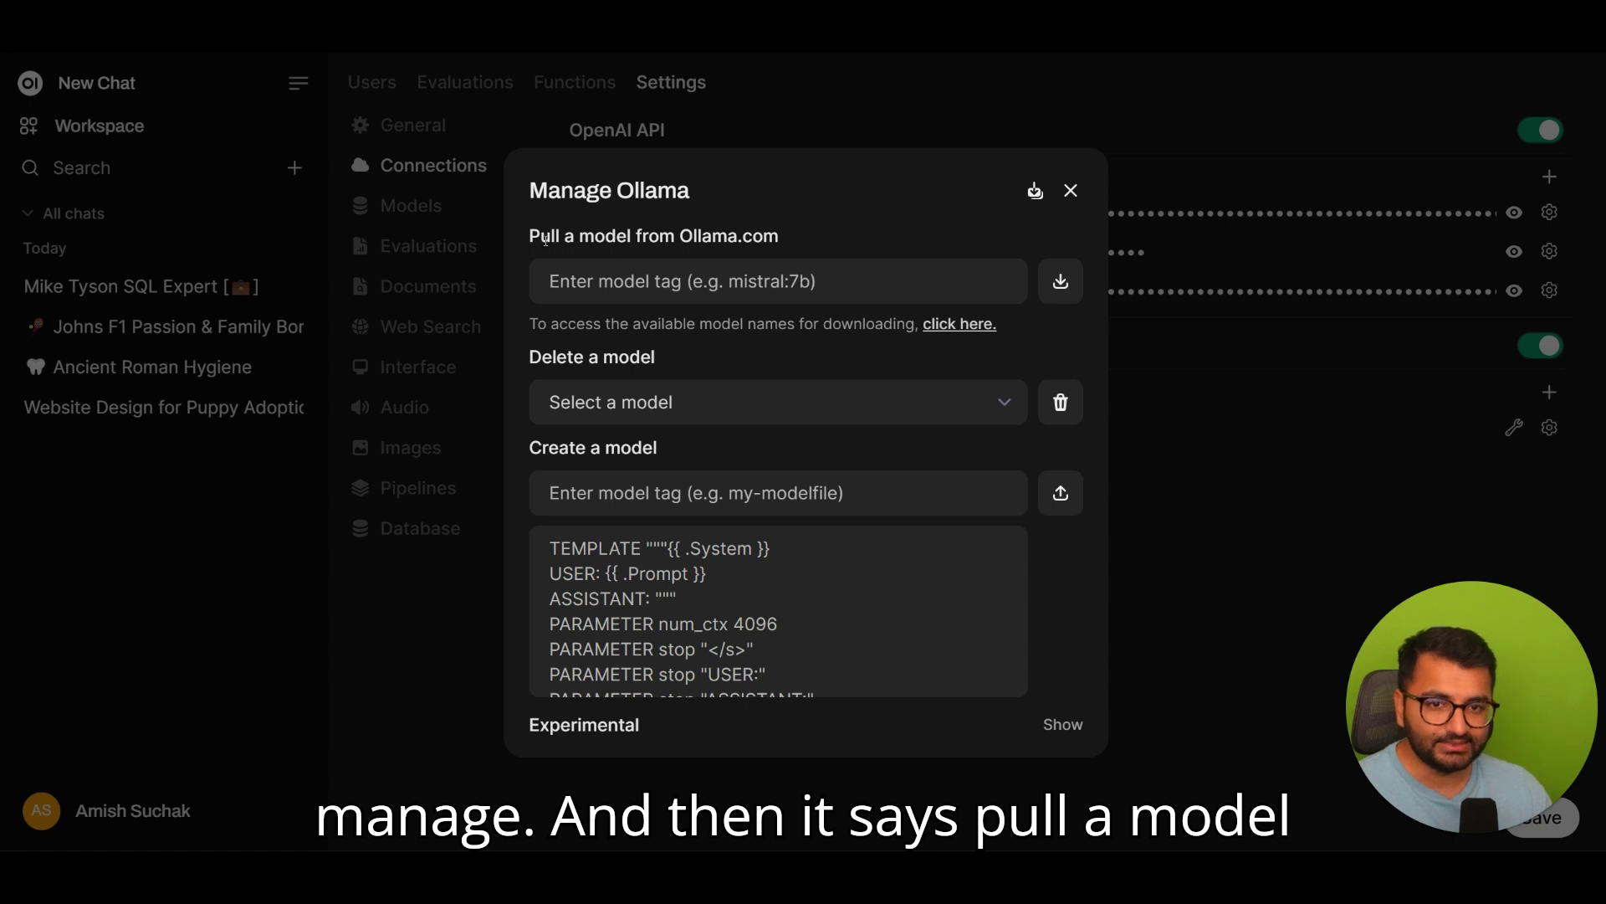
left_click_drag(546, 240, 797, 231)
left_click(778, 236)
right_click(661, 290)
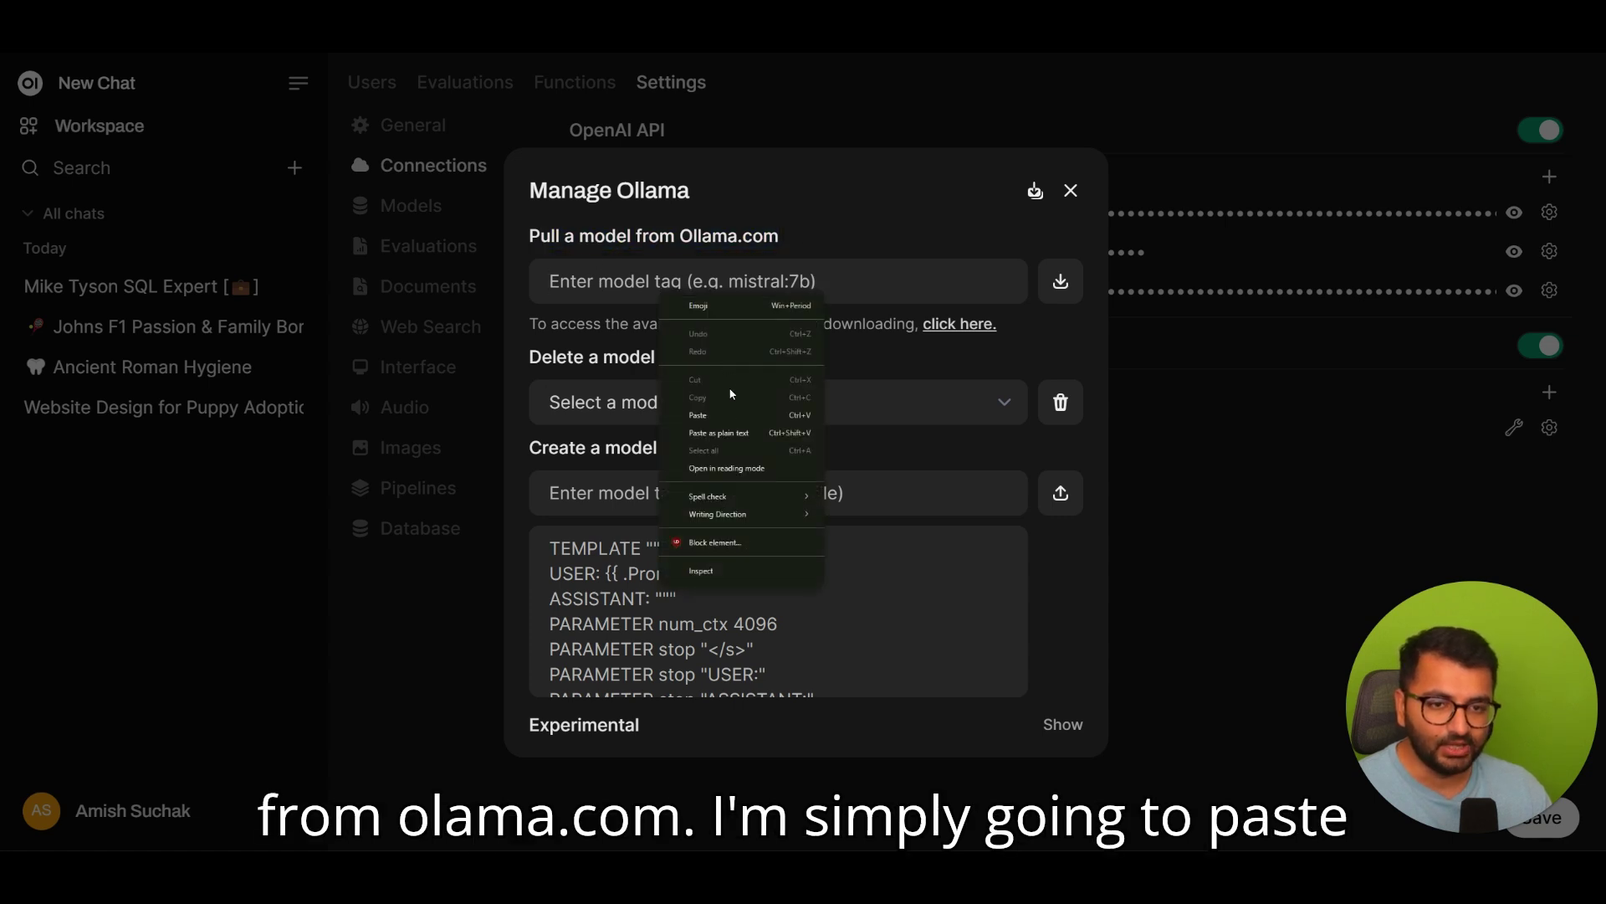
left_click(720, 415)
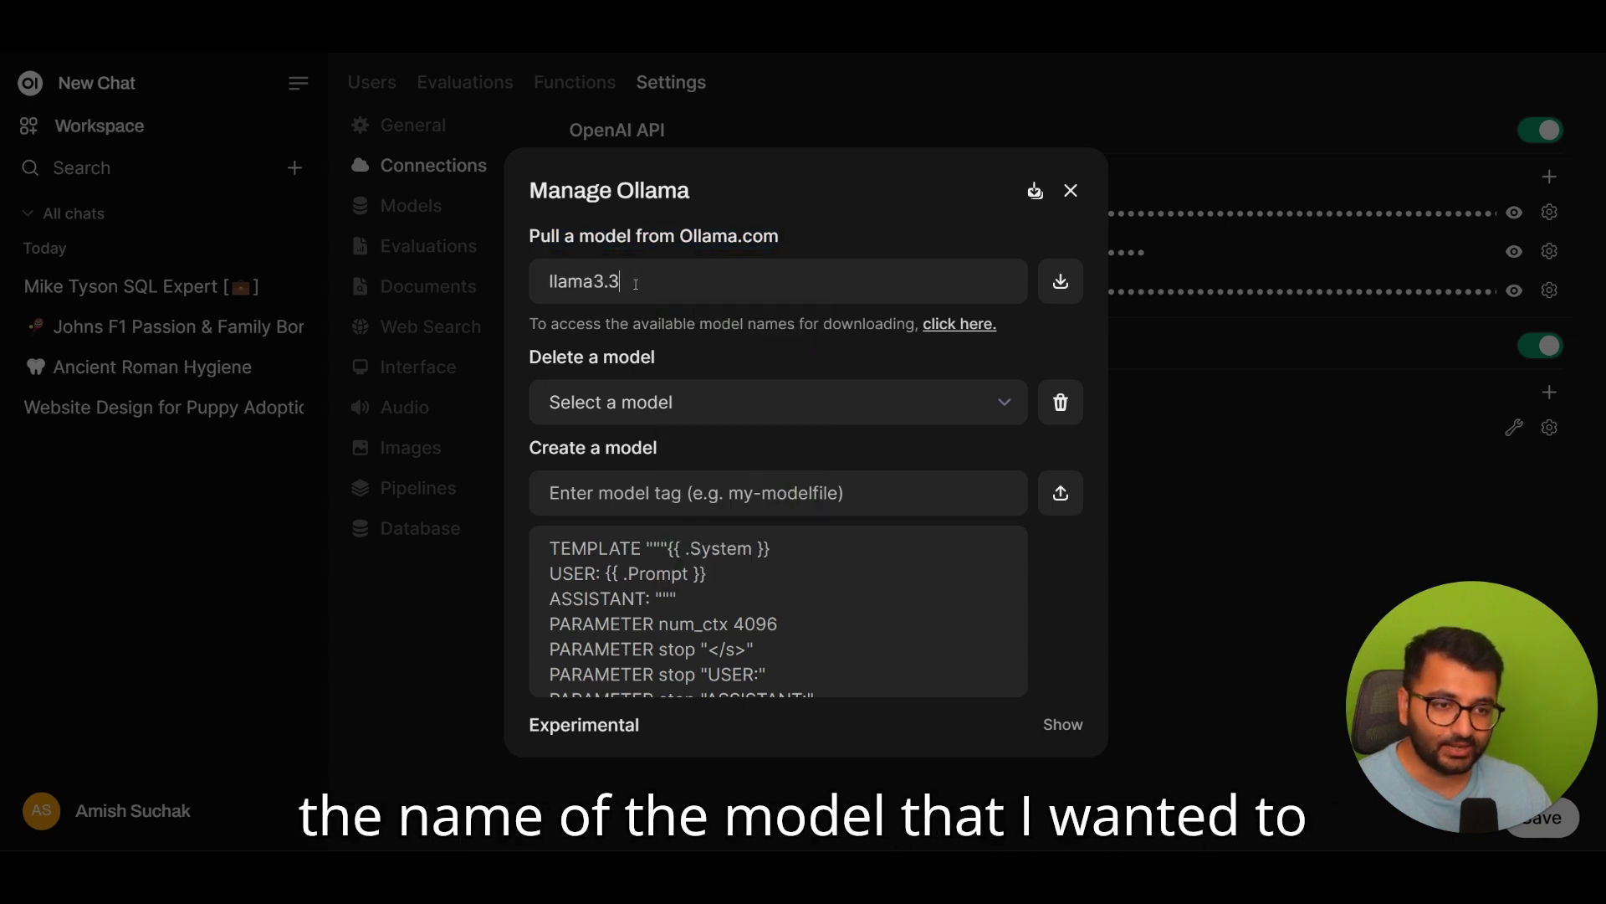
left_click(1056, 283)
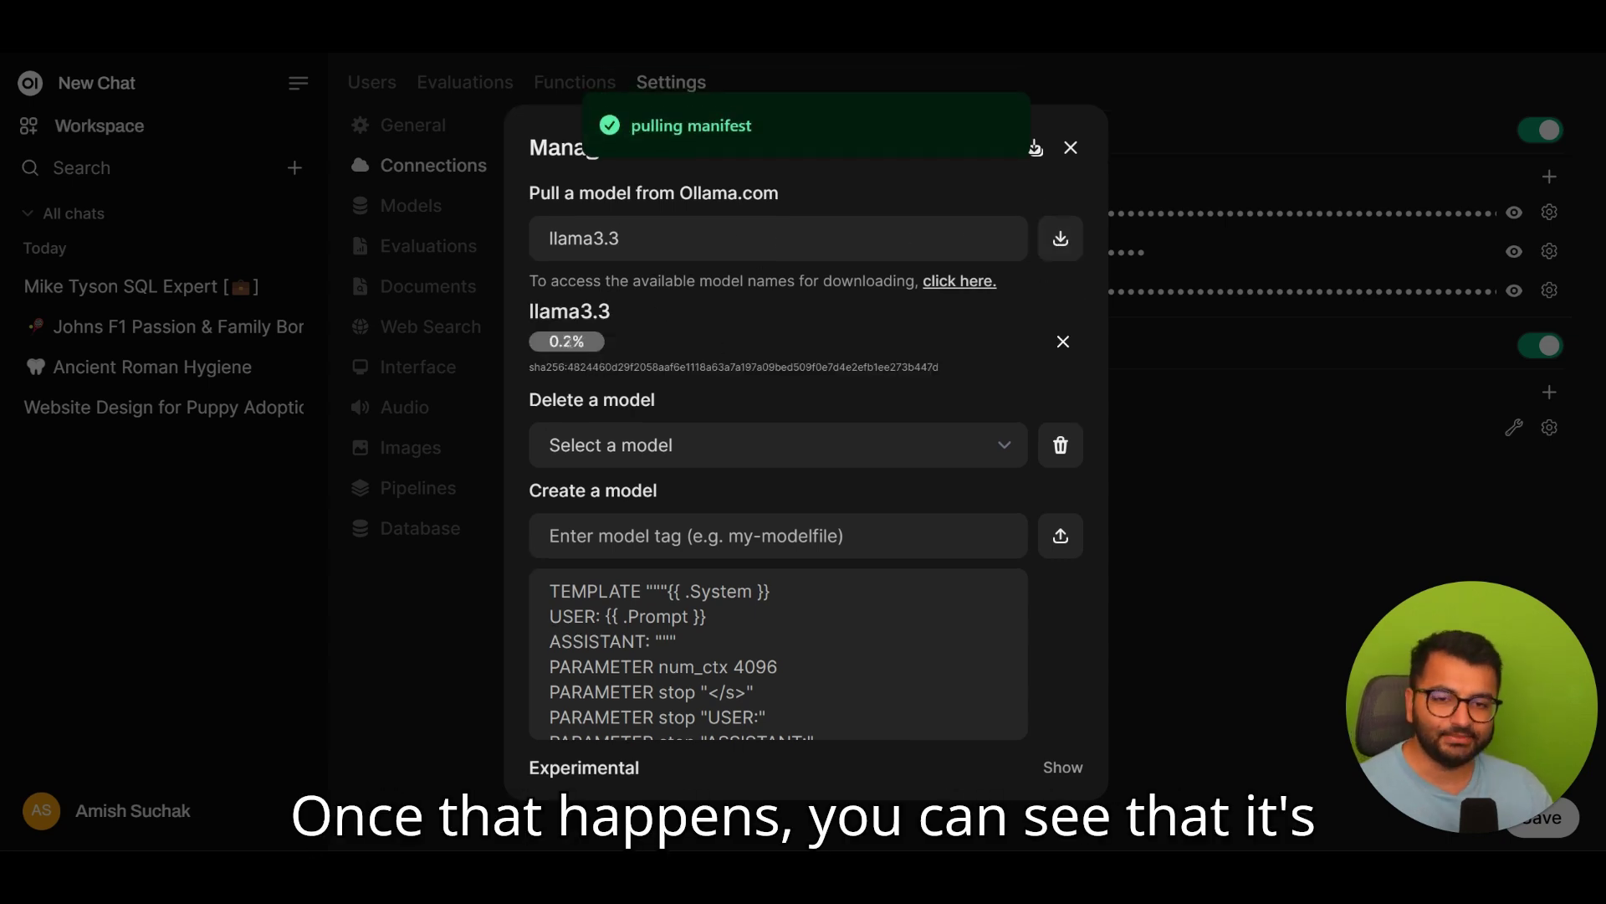
left_click_drag(544, 346, 595, 344)
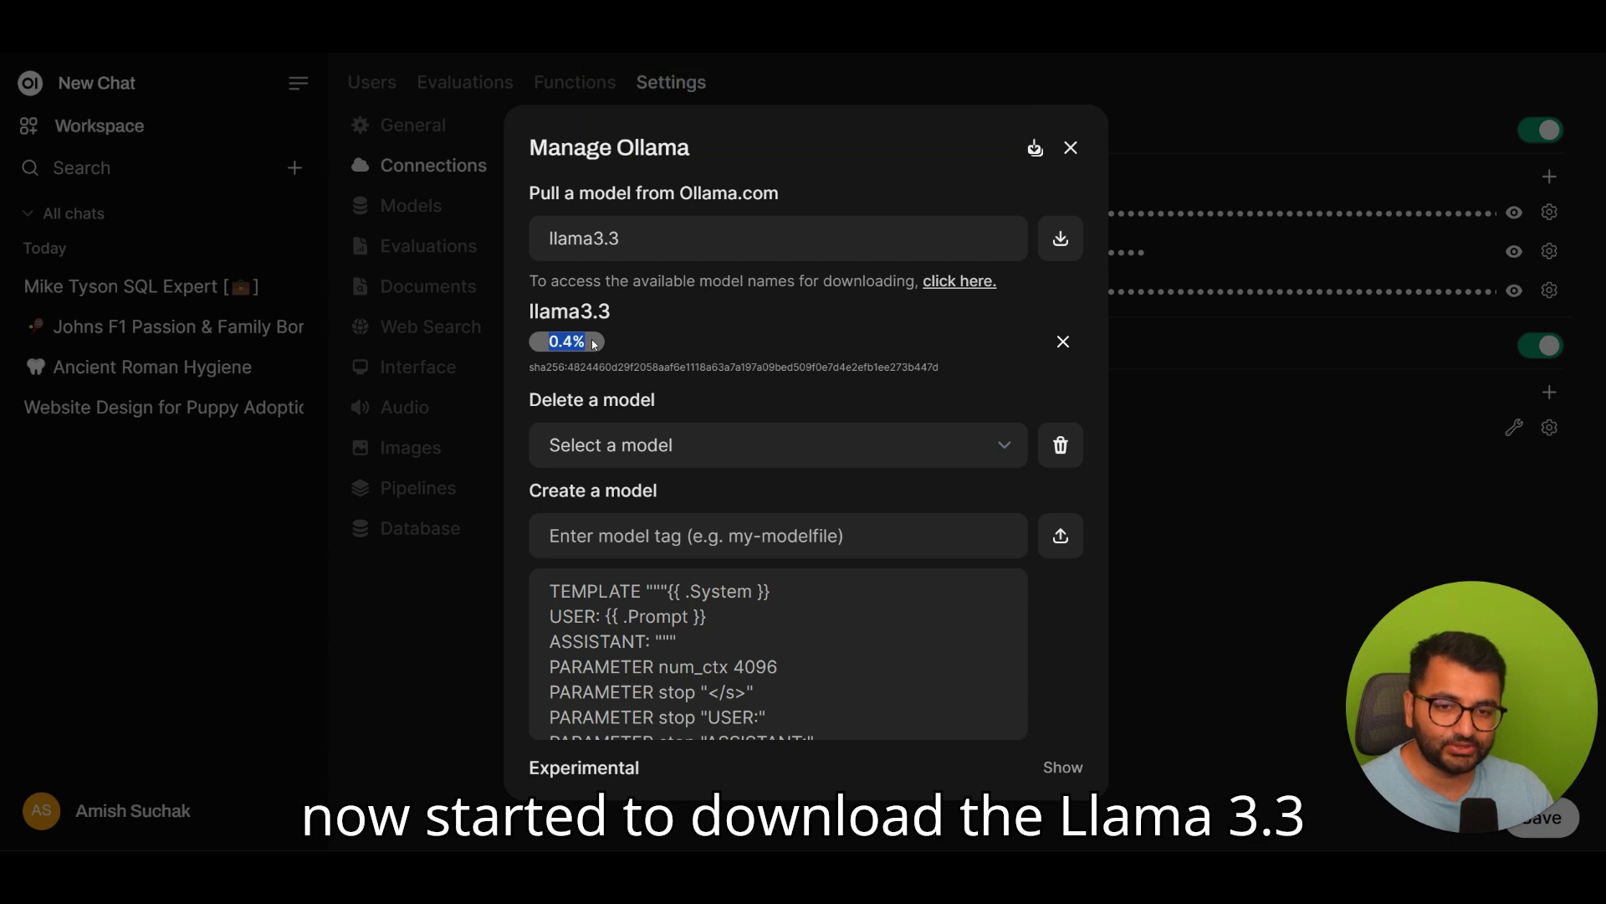